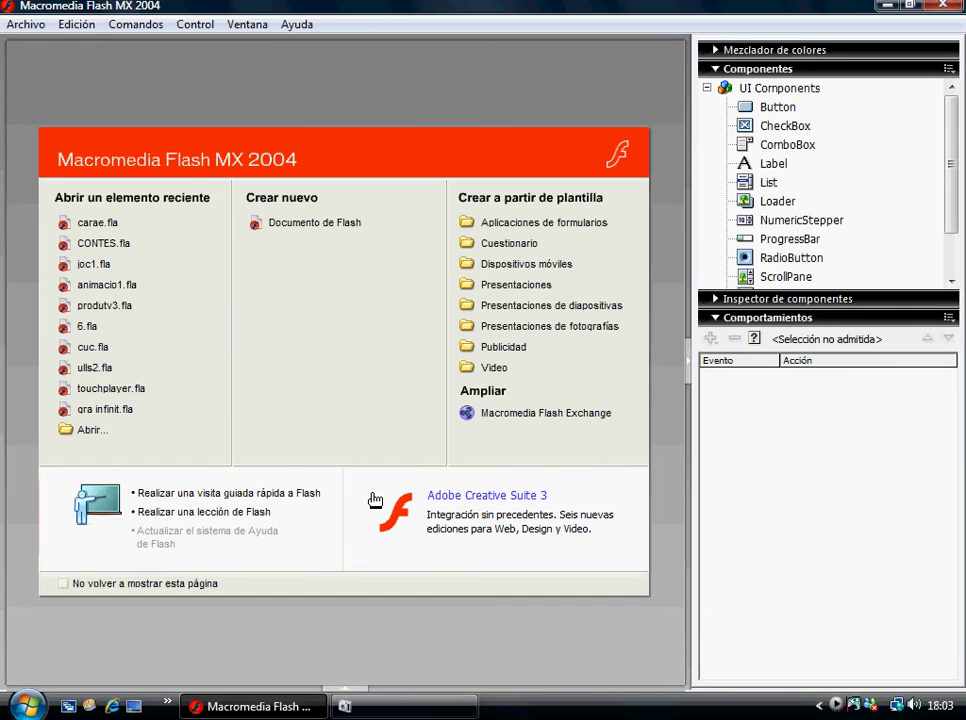
{"action": "left_click", "coordinate": [412, 712]}
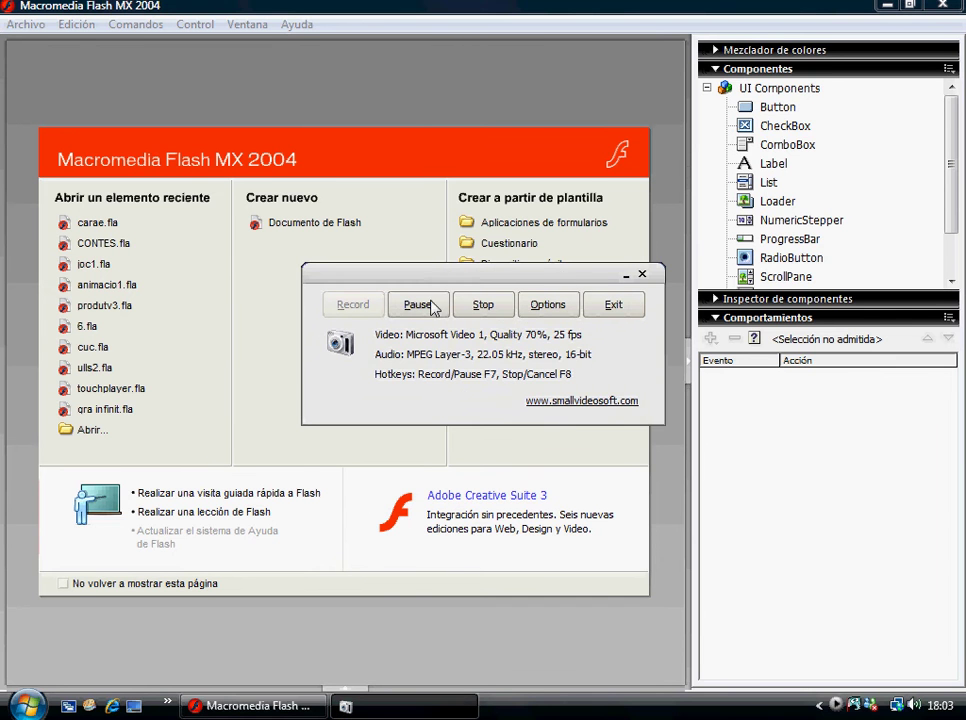
{"action": "left_click", "coordinate": [434, 306]}
Step: Create a new Flash document and show the drawing tools (Herramientas)
{"action": "left_click", "coordinate": [283, 225]}
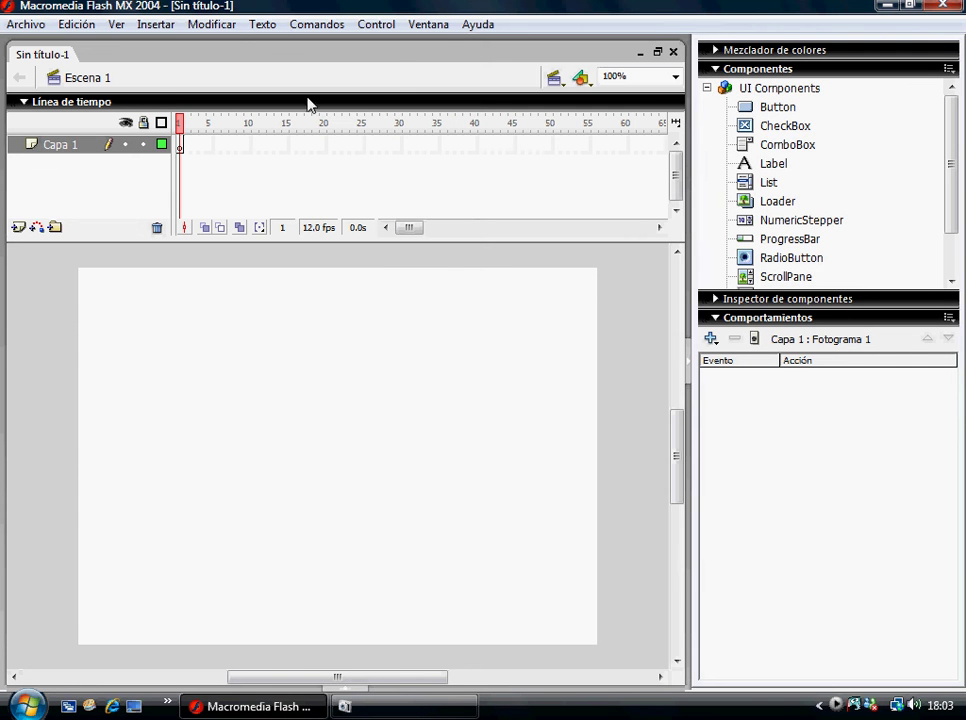
{"action": "left_click", "coordinate": [440, 25]}
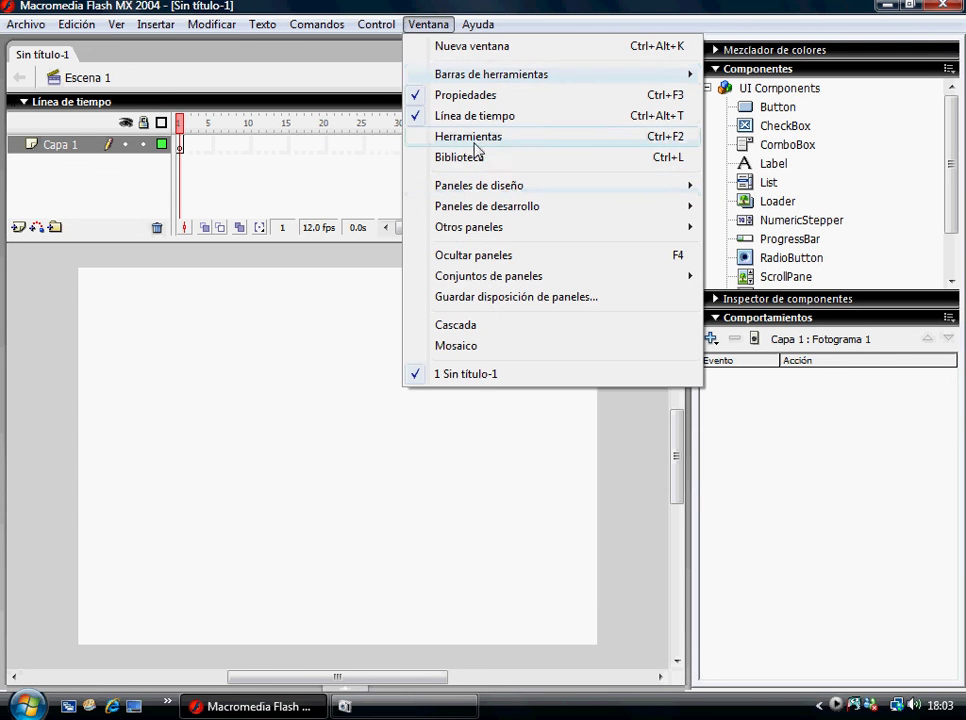
{"action": "left_click", "coordinate": [479, 139]}
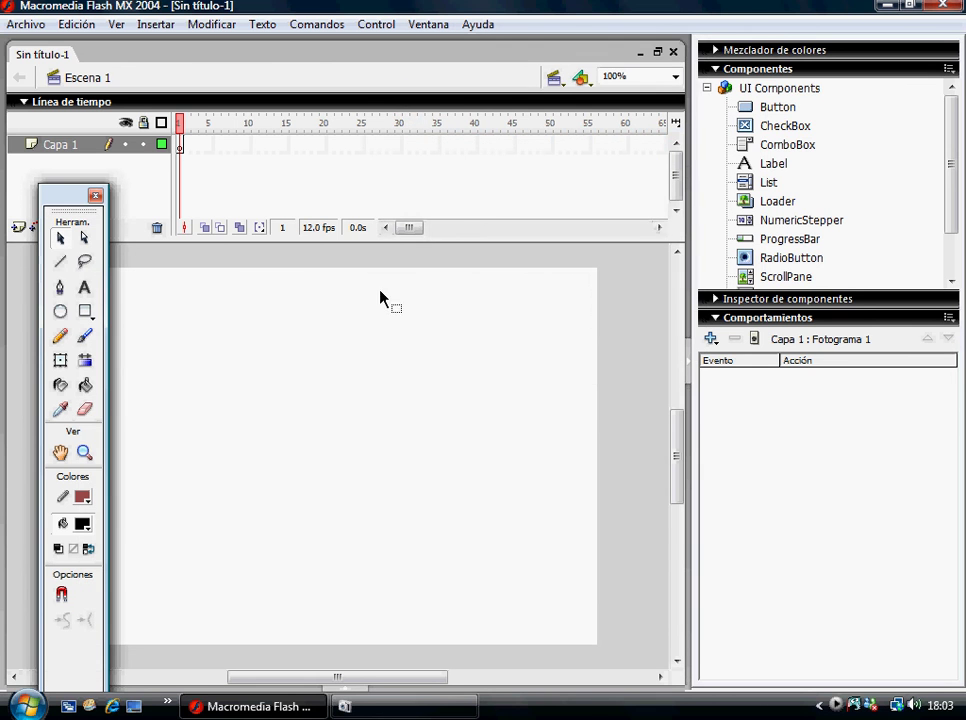
Step: Paint a woman's eyes, eyebrows, nose, lips and hair outline in black with the Brush at its second-smallest size
{"action": "left_click", "coordinate": [85, 337]}
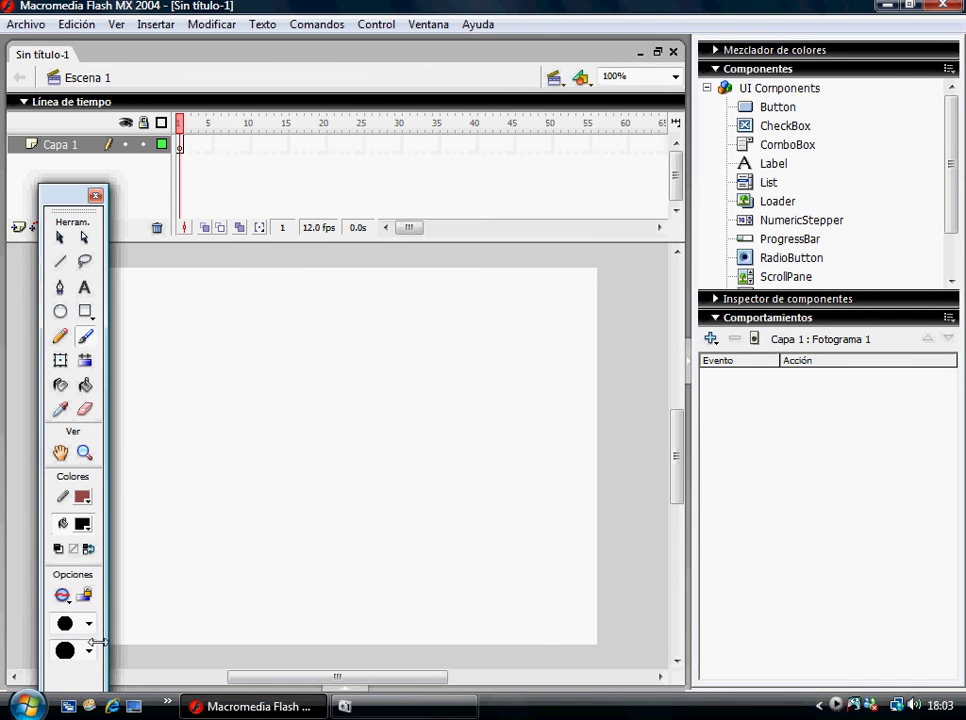
{"action": "left_click", "coordinate": [89, 624]}
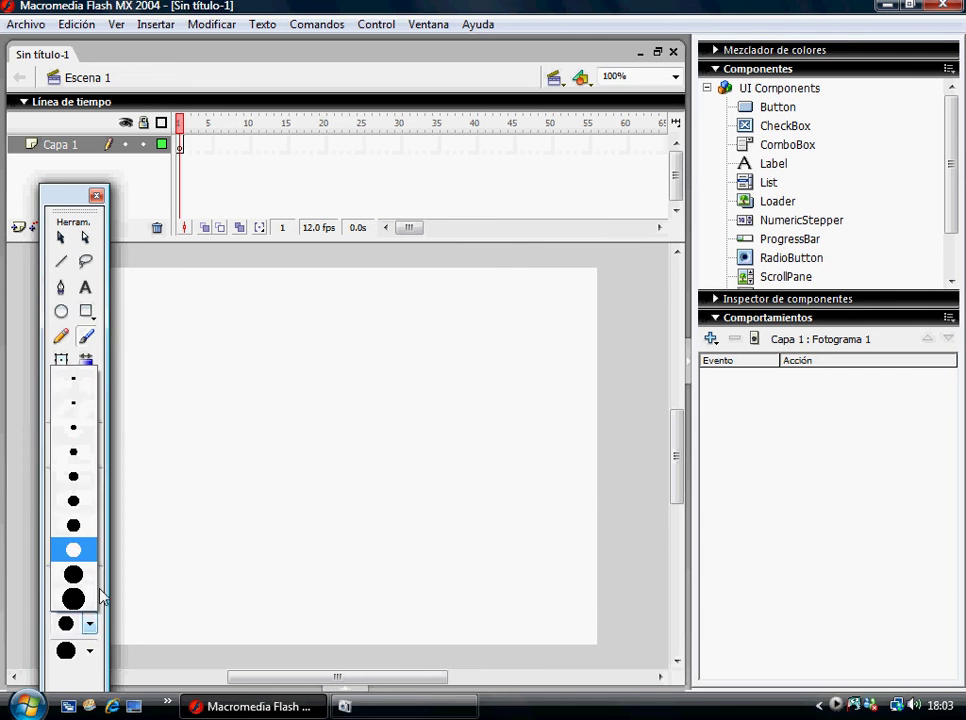
{"action": "left_click", "coordinate": [80, 403]}
{"action": "mouse_move", "coordinate": [200, 380]}
{"action": "left_mouse_down"}
{"action": "mouse_move", "coordinate": [243, 359]}
{"action": "mouse_move", "coordinate": [265, 394]}
{"action": "mouse_move", "coordinate": [225, 416]}
{"action": "mouse_move", "coordinate": [202, 381]}
{"action": "mouse_move", "coordinate": [355, 354]}
{"action": "mouse_move", "coordinate": [383, 404]}
{"action": "mouse_move", "coordinate": [323, 424]}
{"action": "mouse_move", "coordinate": [303, 393]}
{"action": "mouse_move", "coordinate": [340, 400]}
{"action": "left_mouse_up"}
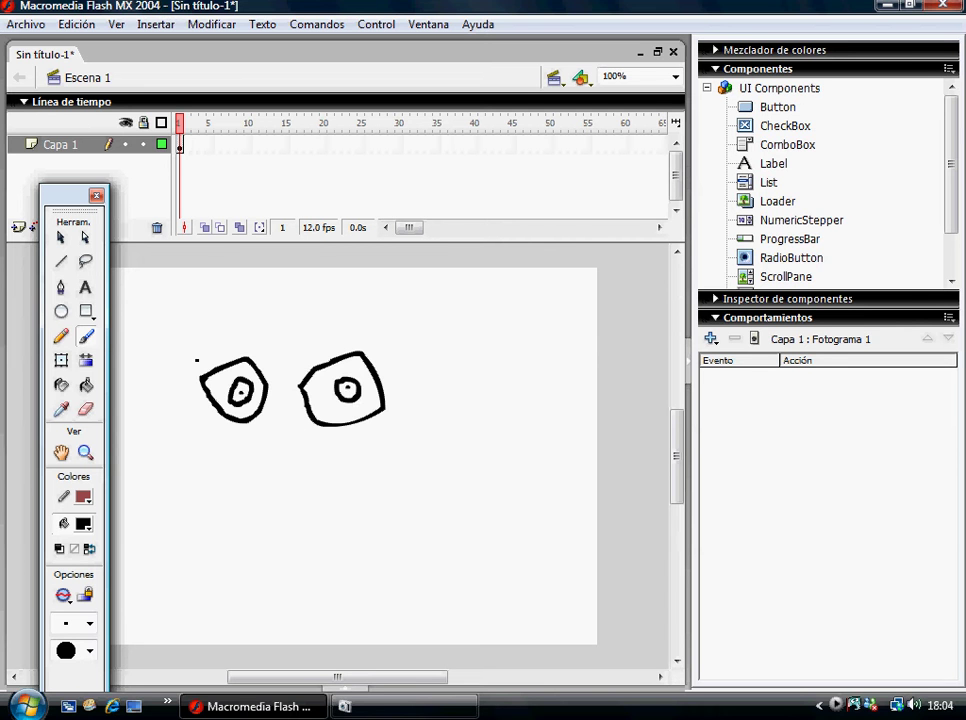
{"action": "mouse_move", "coordinate": [193, 361]}
{"action": "left_mouse_down"}
{"action": "mouse_move", "coordinate": [256, 335]}
{"action": "mouse_move", "coordinate": [270, 348]}
{"action": "mouse_move", "coordinate": [343, 320]}
{"action": "left_mouse_up"}
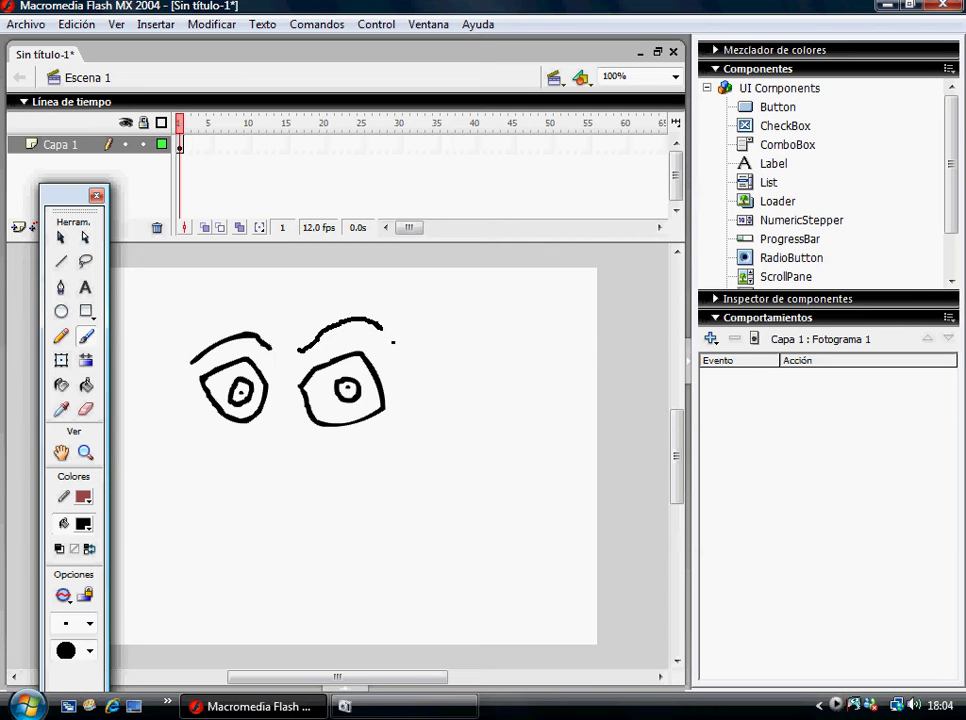
{"action": "left_click_drag", "start_coordinate": [393, 342], "coordinate": [398, 350]}
{"action": "mouse_move", "coordinate": [249, 472]}
{"action": "left_mouse_down"}
{"action": "mouse_move", "coordinate": [302, 479]}
{"action": "mouse_move", "coordinate": [292, 460]}
{"action": "mouse_move", "coordinate": [289, 490]}
{"action": "left_mouse_up"}
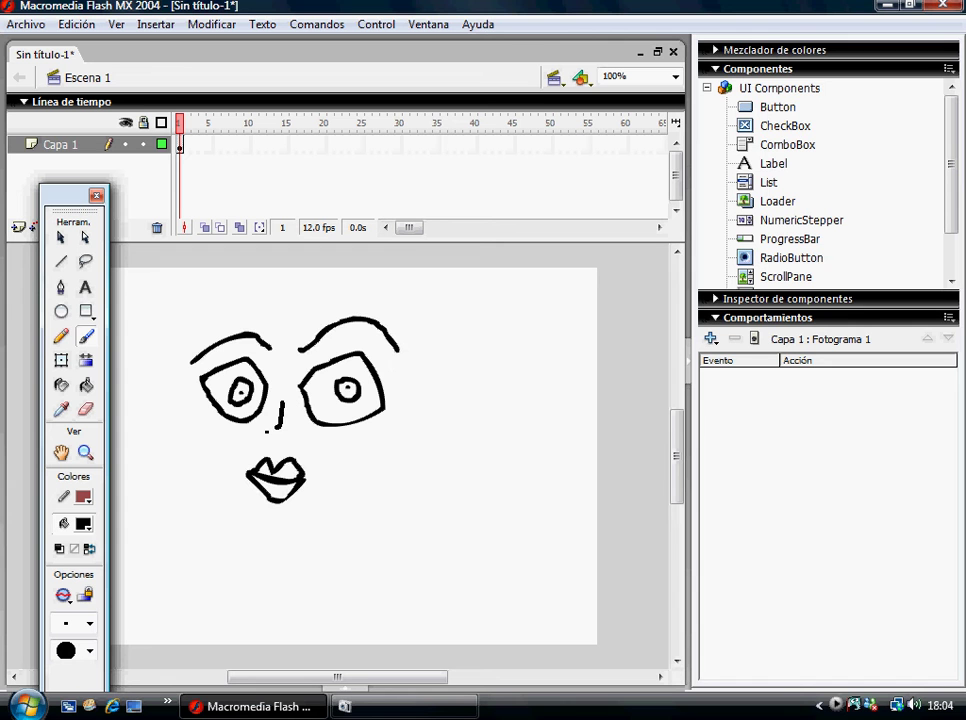
{"action": "mouse_move", "coordinate": [210, 471]}
{"action": "left_mouse_down"}
{"action": "mouse_move", "coordinate": [166, 338]}
{"action": "mouse_move", "coordinate": [180, 308]}
{"action": "mouse_move", "coordinate": [370, 284]}
{"action": "mouse_move", "coordinate": [440, 352]}
{"action": "mouse_move", "coordinate": [430, 533]}
{"action": "mouse_move", "coordinate": [396, 472]}
{"action": "mouse_move", "coordinate": [407, 410]}
{"action": "mouse_move", "coordinate": [407, 334]}
{"action": "mouse_move", "coordinate": [397, 323]}
{"action": "mouse_move", "coordinate": [302, 305]}
{"action": "mouse_move", "coordinate": [213, 318]}
{"action": "mouse_move", "coordinate": [185, 379]}
{"action": "left_mouse_up"}
{"action": "mouse_move", "coordinate": [207, 450]}
{"action": "left_mouse_down"}
{"action": "mouse_move", "coordinate": [212, 500]}
{"action": "mouse_move", "coordinate": [276, 566]}
{"action": "mouse_move", "coordinate": [329, 573]}
{"action": "mouse_move", "coordinate": [390, 529]}
{"action": "left_mouse_up"}
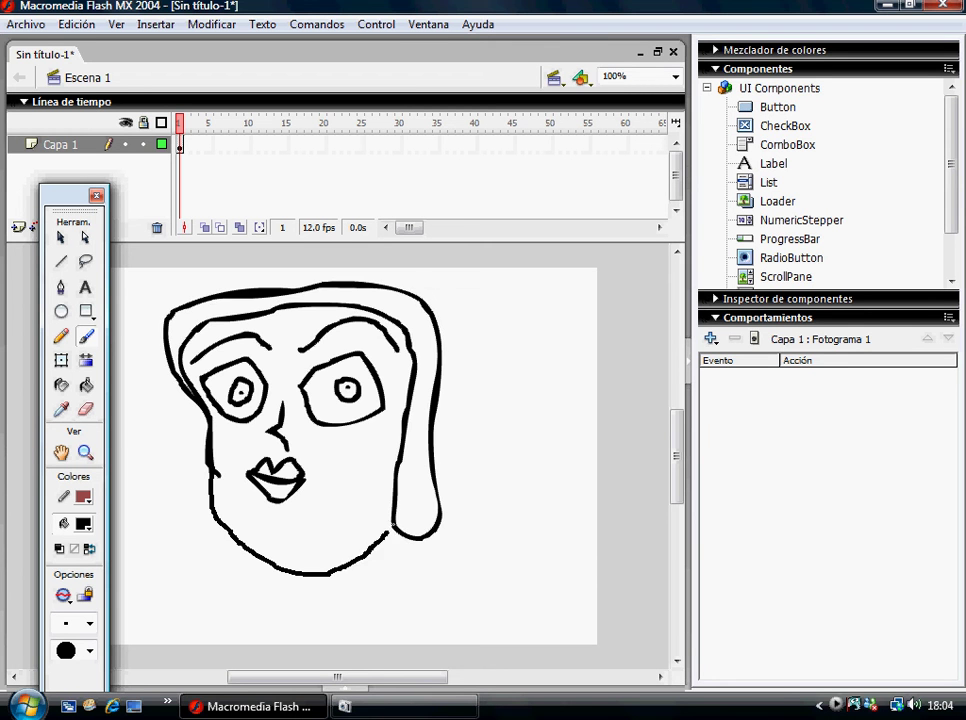
{"action": "left_click", "coordinate": [60, 24]}
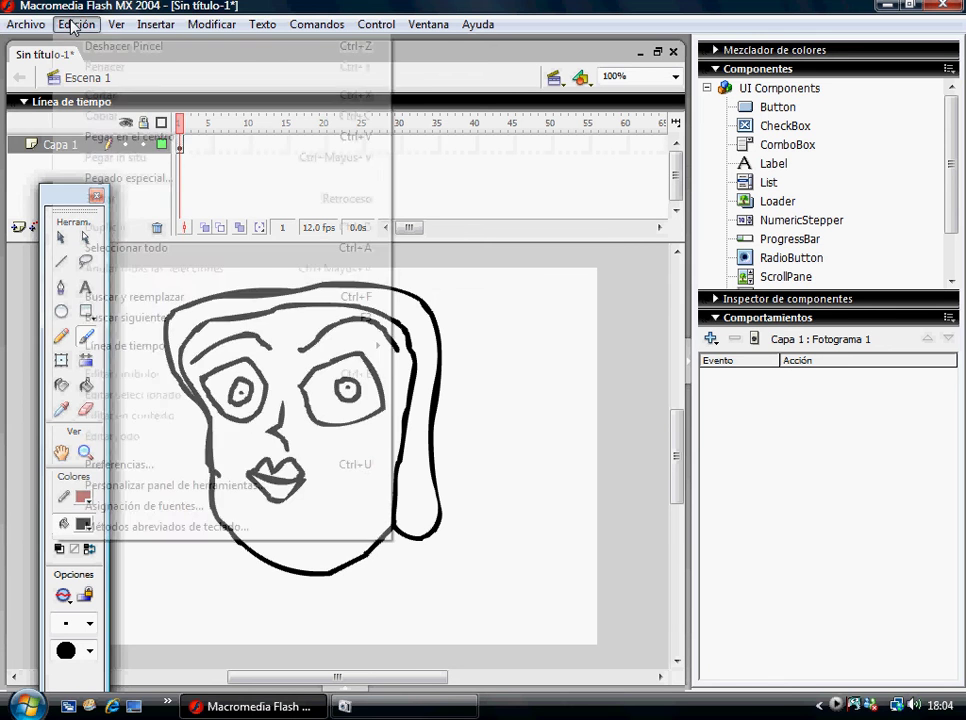
{"action": "left_click", "coordinate": [78, 43]}
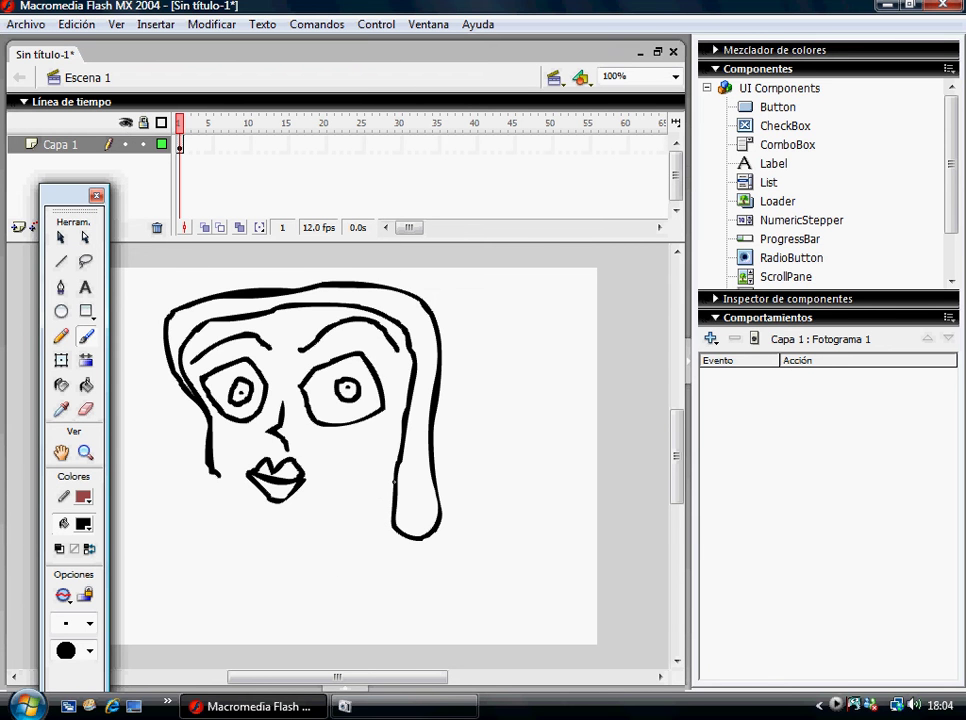
Step: Paint the jaw line in black from the long hair strand around the chin to the short hair side, closing the face outline
{"action": "mouse_move", "coordinate": [388, 488]}
{"action": "left_mouse_down"}
{"action": "mouse_move", "coordinate": [302, 543]}
{"action": "mouse_move", "coordinate": [246, 536]}
{"action": "left_mouse_up"}
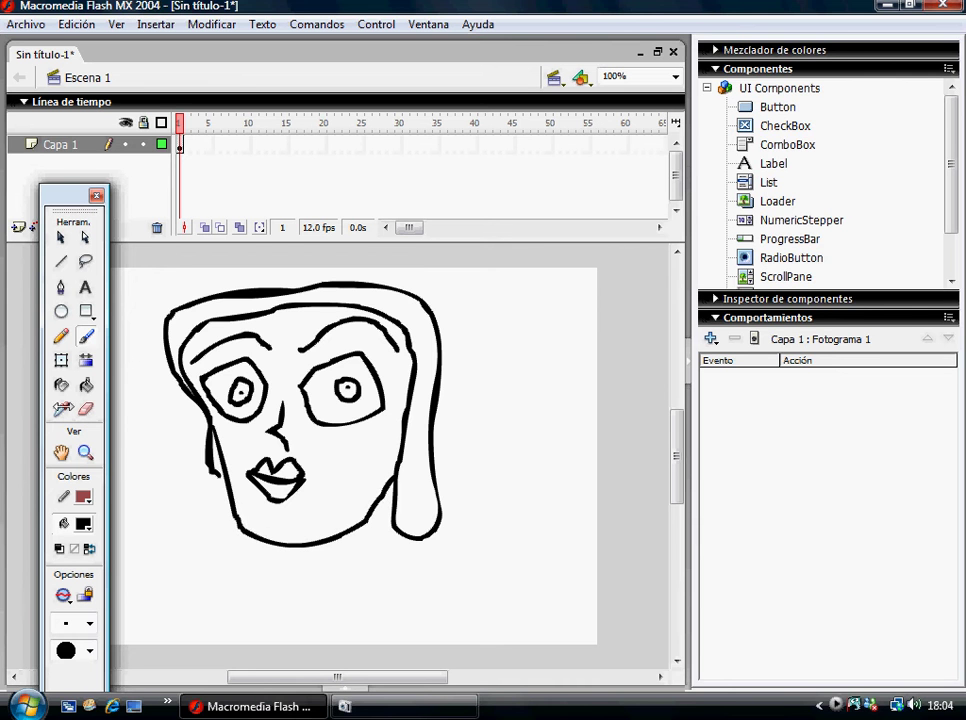
Step: Fill the hair area with yellow #FFFF00 using the Paint Bucket
{"action": "left_click", "coordinate": [88, 532]}
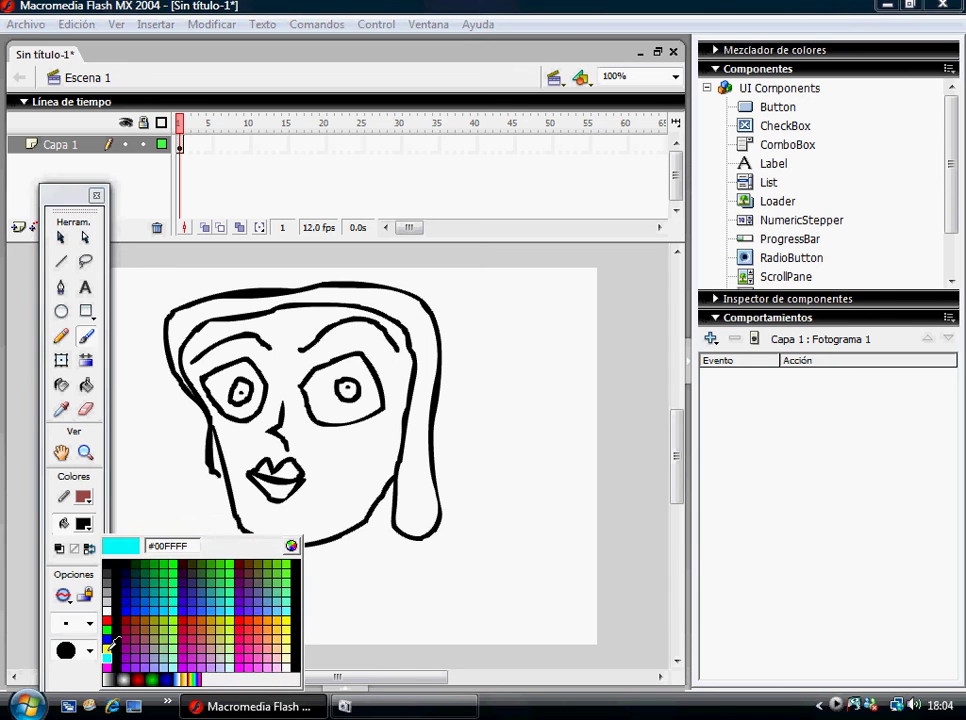
{"action": "left_click", "coordinate": [108, 657]}
{"action": "left_click", "coordinate": [87, 387]}
{"action": "left_click", "coordinate": [192, 390]}
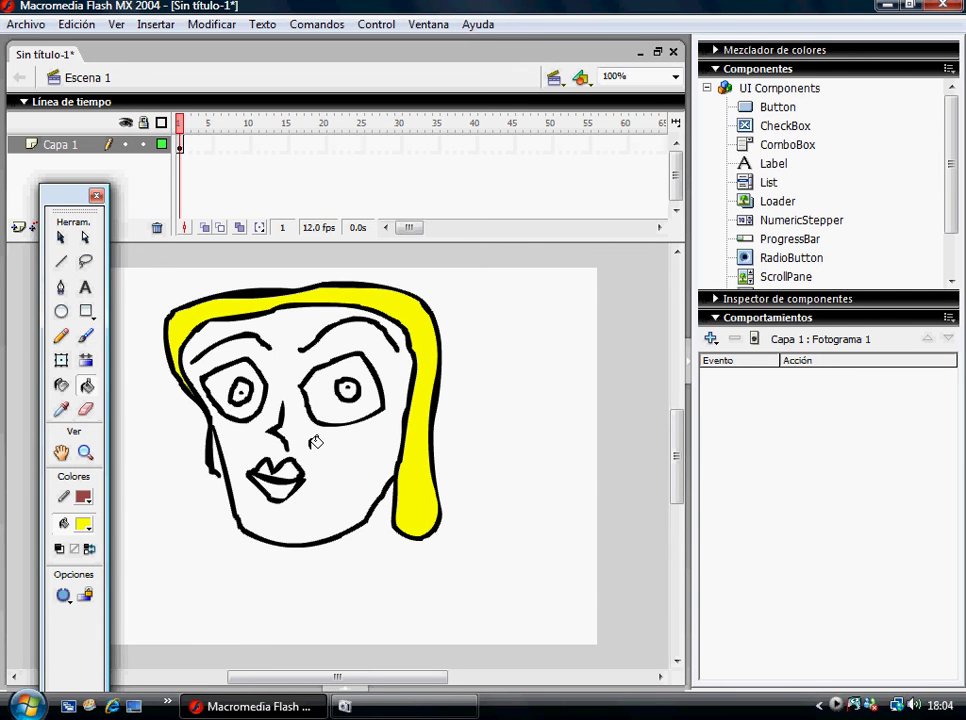
Step: Fill the skin area of the face with a light peach colour
{"action": "left_click", "coordinate": [88, 528]}
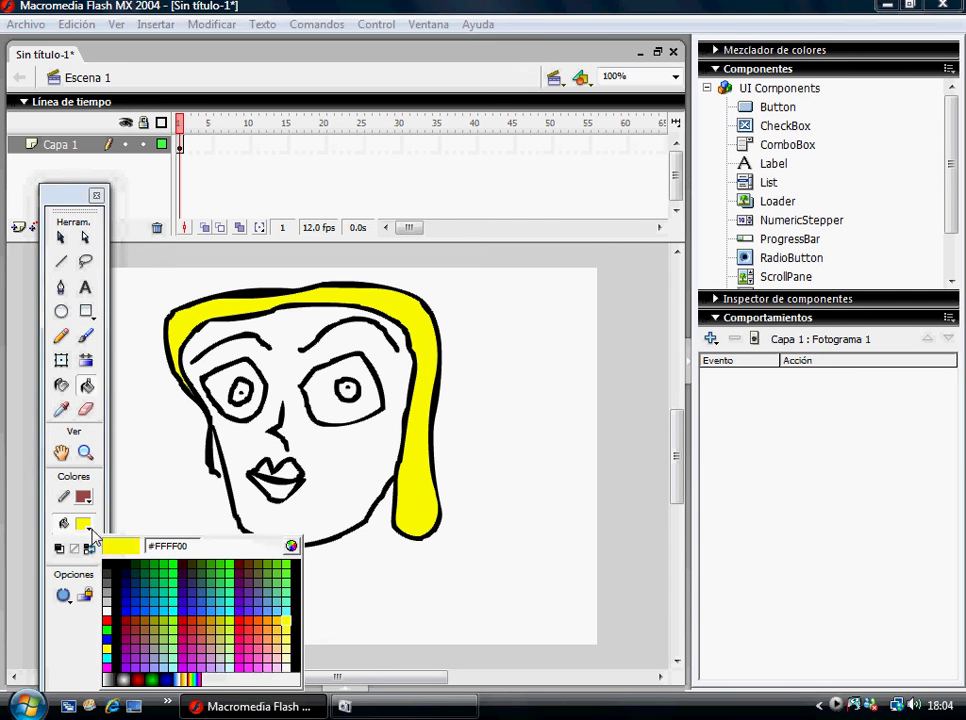
{"action": "left_click", "coordinate": [288, 639]}
{"action": "left_click", "coordinate": [331, 470]}
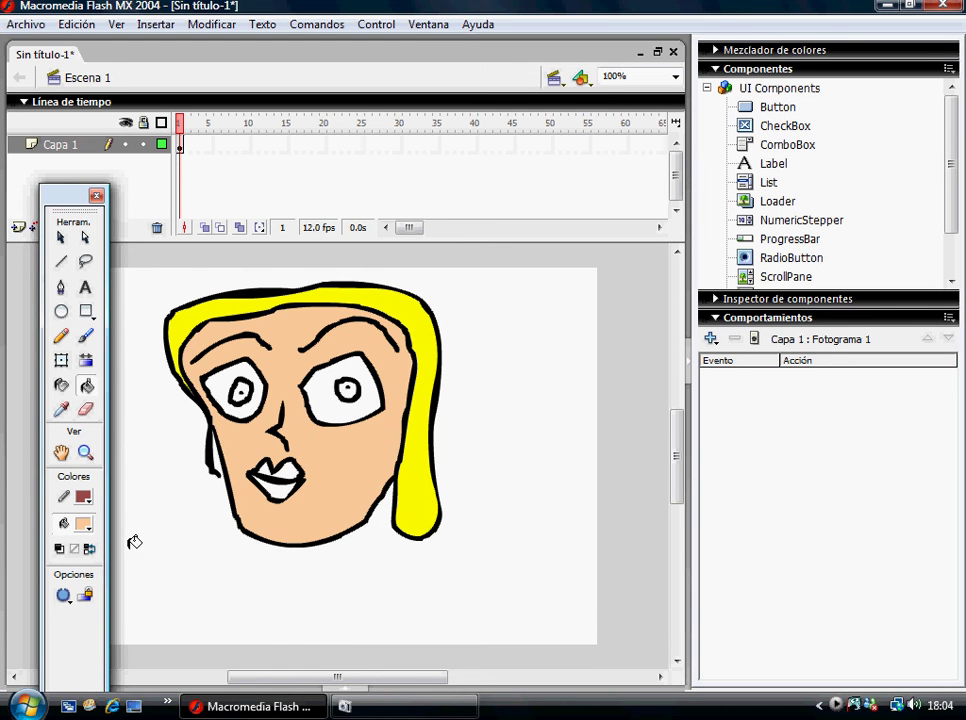
Step: Fill the lower lip and the larger part of the upper lip with red #FF0000
{"action": "left_click", "coordinate": [85, 524]}
{"action": "left_click", "coordinate": [107, 621]}
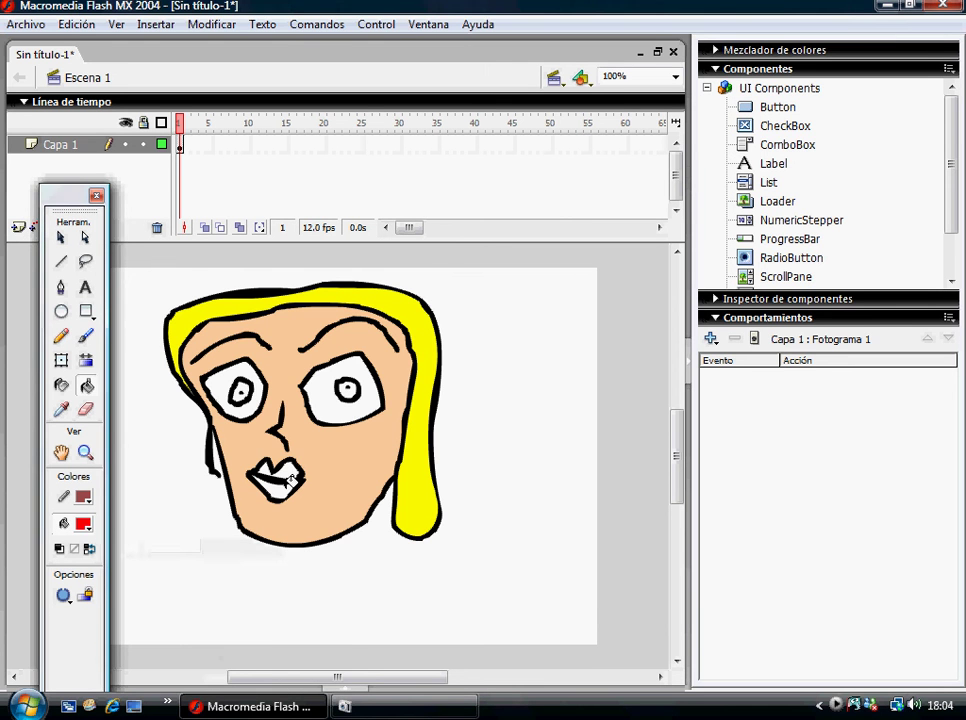
{"action": "left_click", "coordinate": [268, 479]}
{"action": "left_click", "coordinate": [279, 492]}
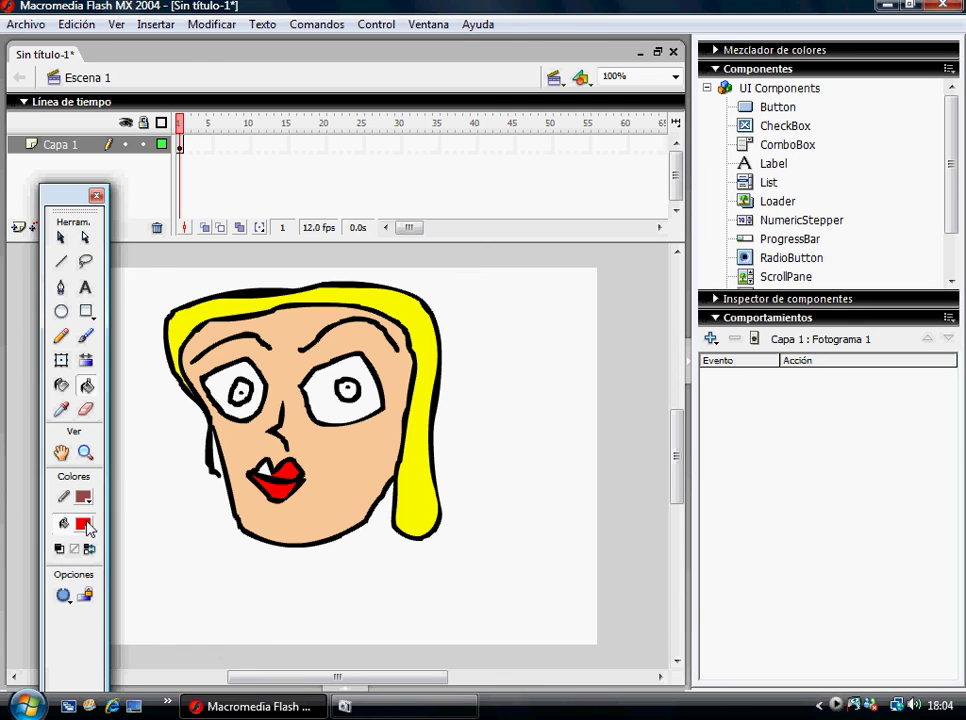
Step: Fill the eyeballs with white and the irises of both eyes with blue
{"action": "left_click", "coordinate": [84, 524]}
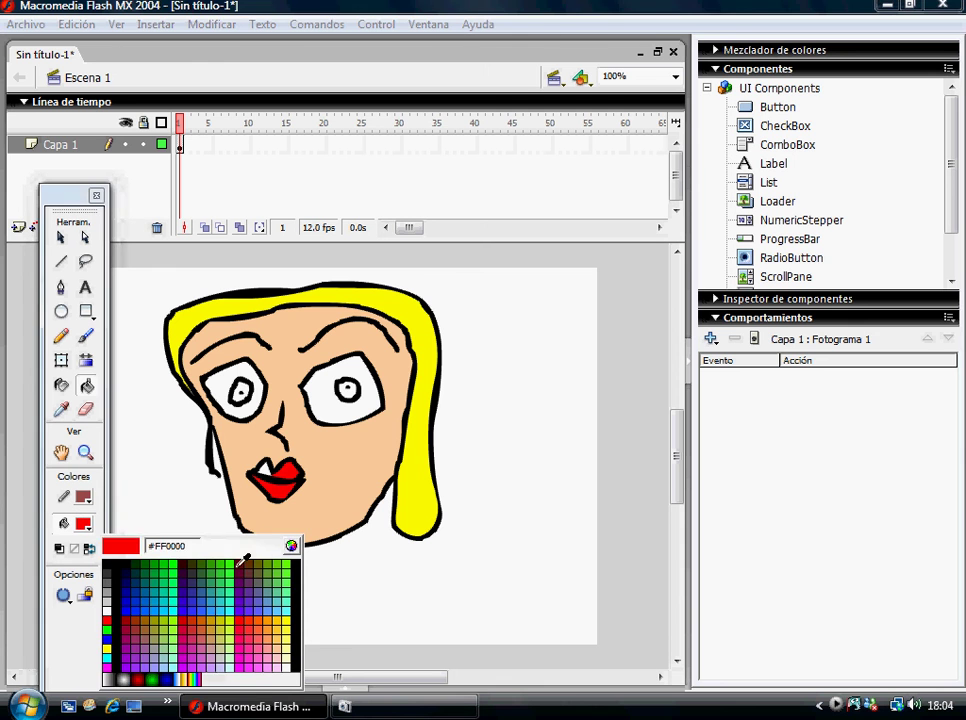
{"action": "left_click", "coordinate": [107, 612]}
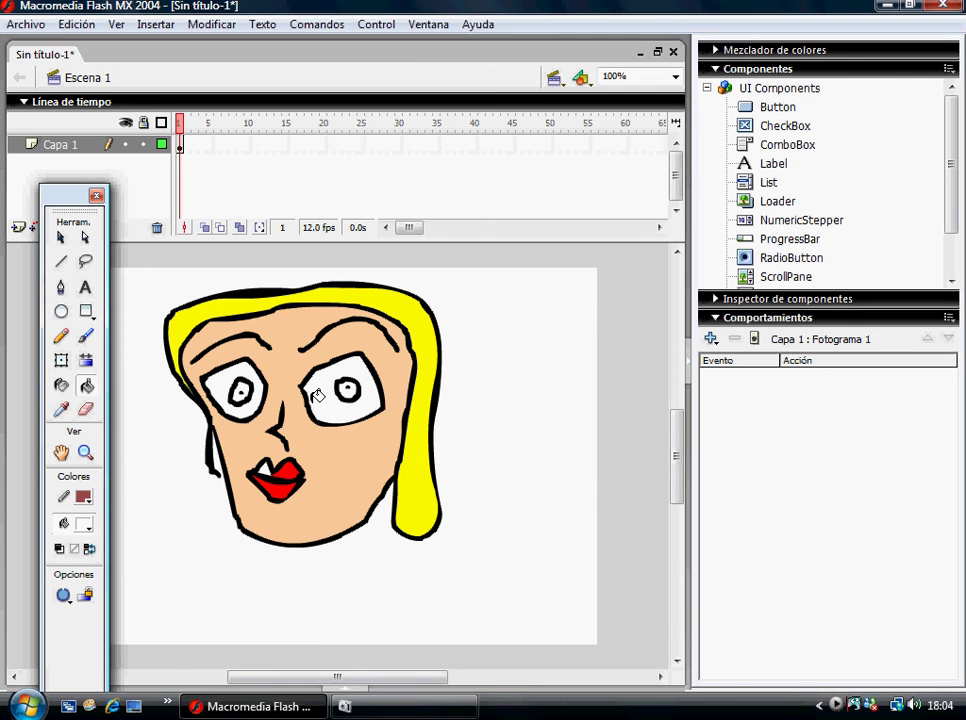
{"action": "left_click", "coordinate": [87, 528]}
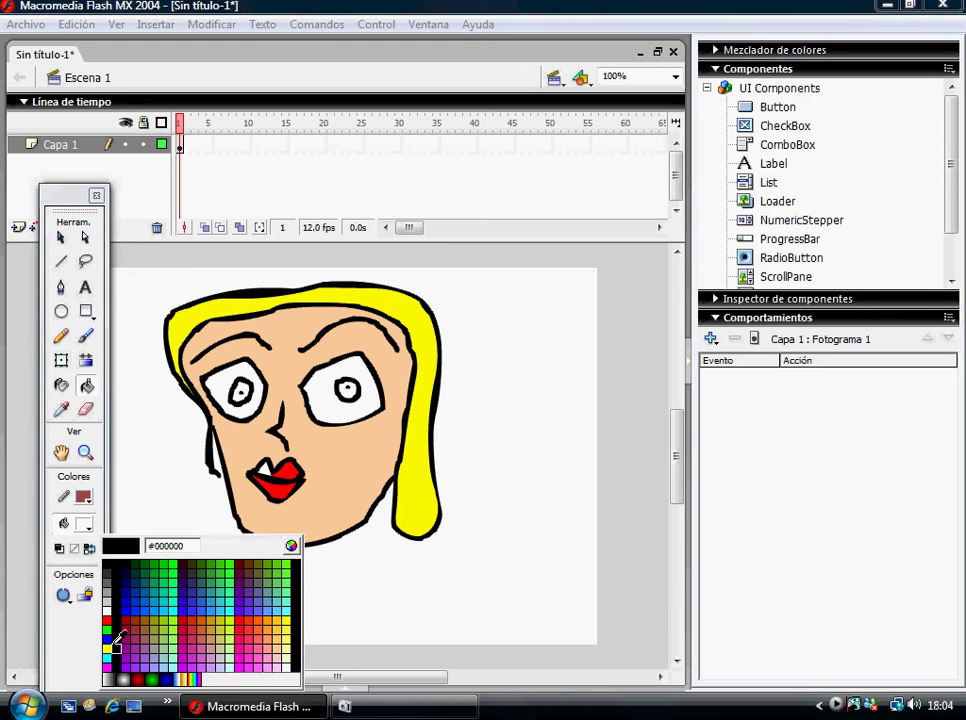
{"action": "left_click", "coordinate": [107, 651]}
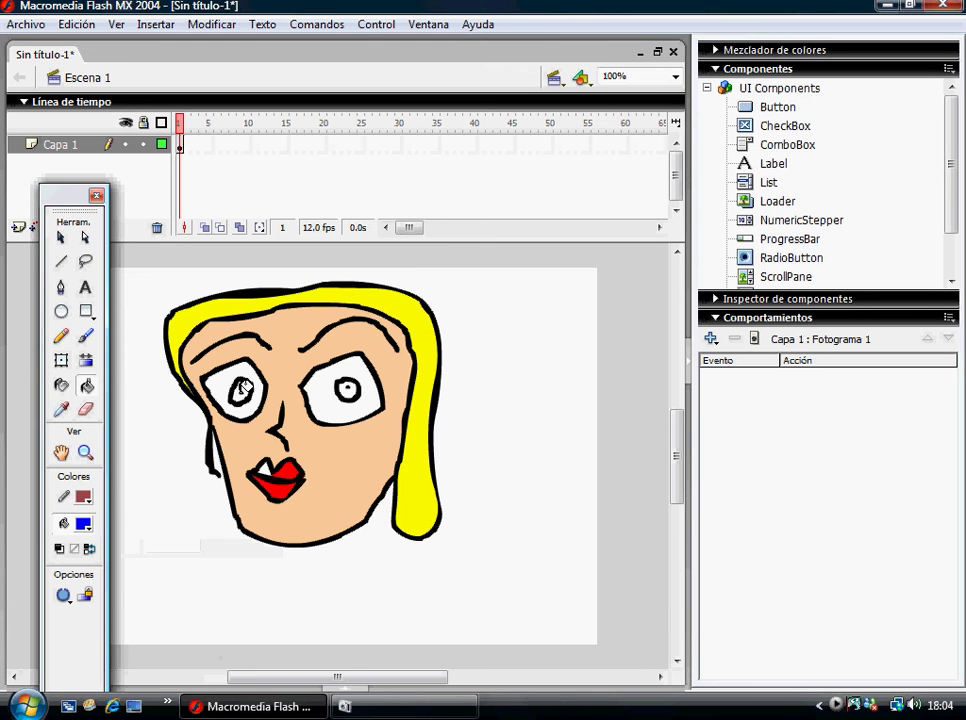
{"action": "left_click", "coordinate": [349, 391]}
Step: Change the document background colour to bright green in the document properties
{"action": "left_click", "coordinate": [337, 688]}
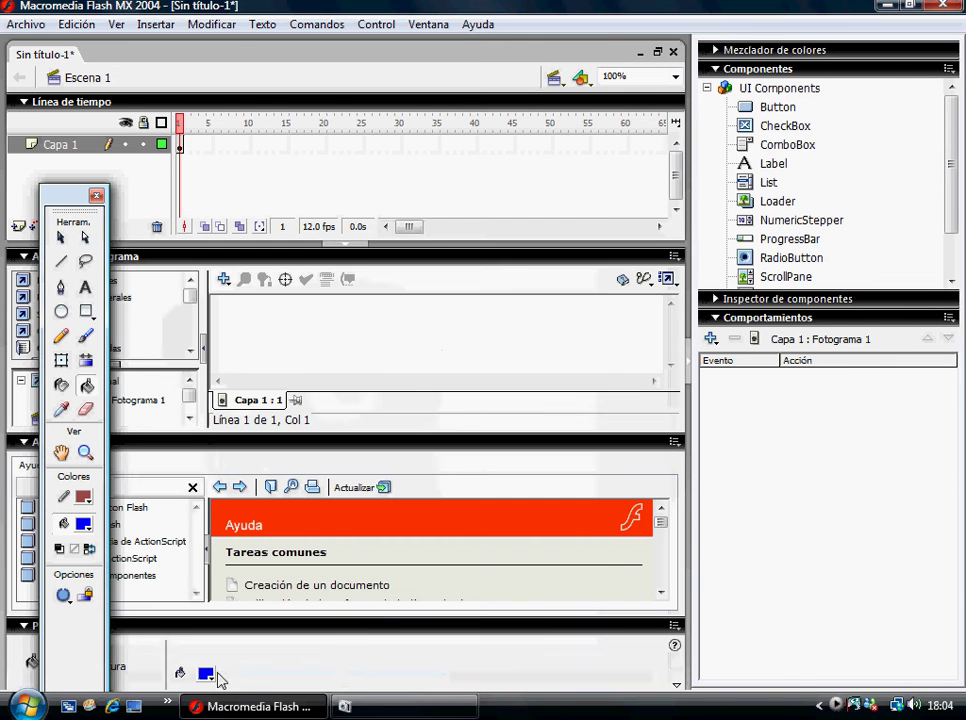
{"action": "left_click", "coordinate": [61, 237]}
{"action": "left_click", "coordinate": [392, 653]}
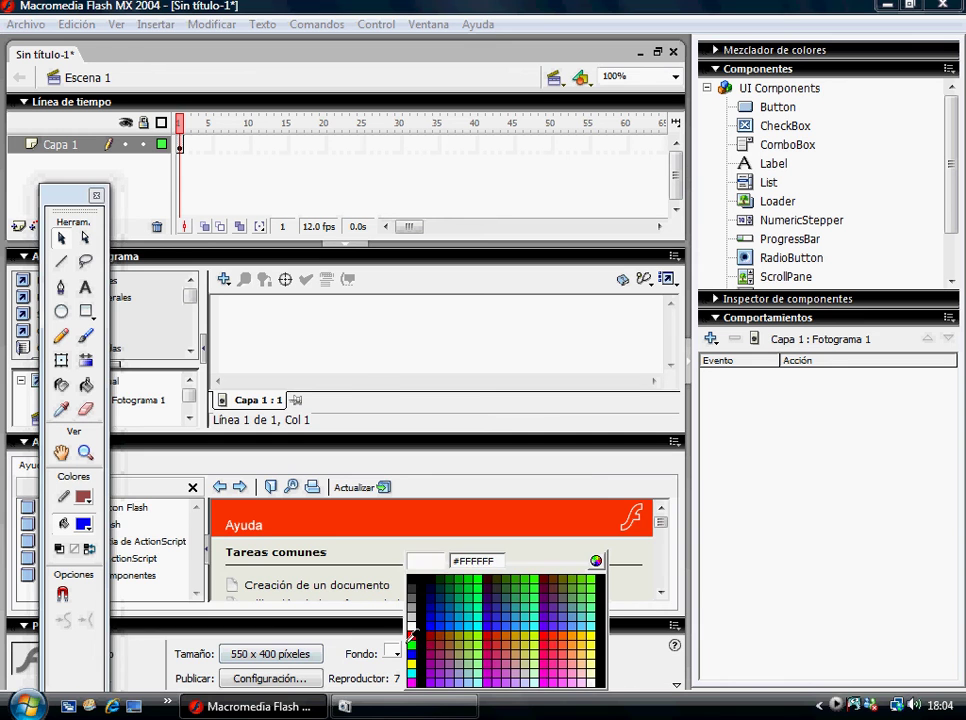
{"action": "left_click", "coordinate": [423, 582]}
{"action": "left_click", "coordinate": [345, 244]}
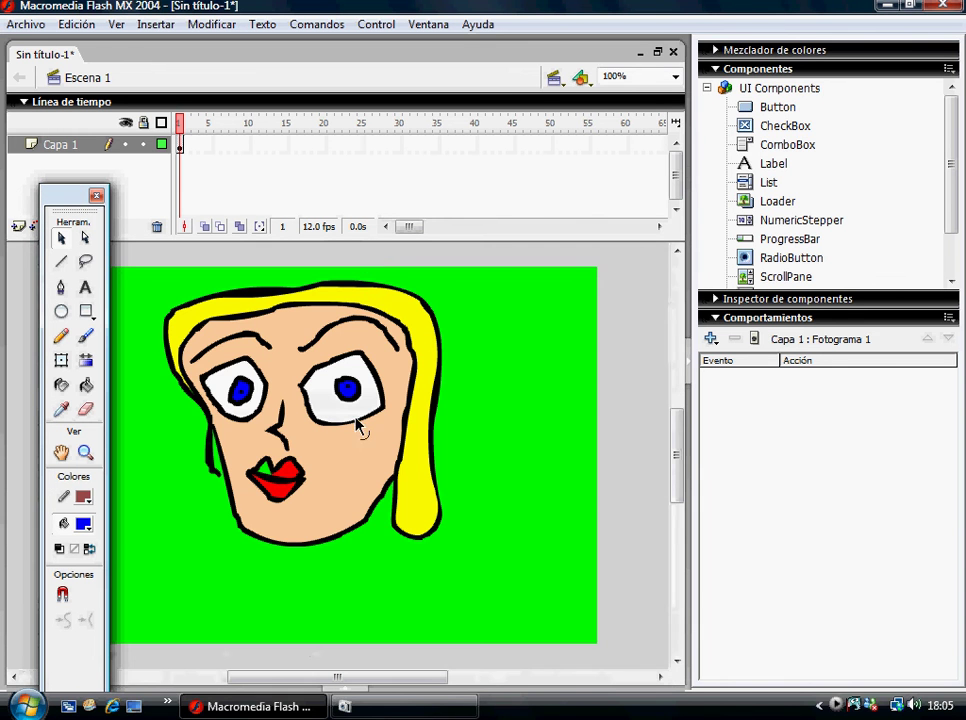
Step: Fill the remaining unfilled part of the upper lip with red
{"action": "left_click", "coordinate": [84, 524]}
{"action": "left_click", "coordinate": [107, 621]}
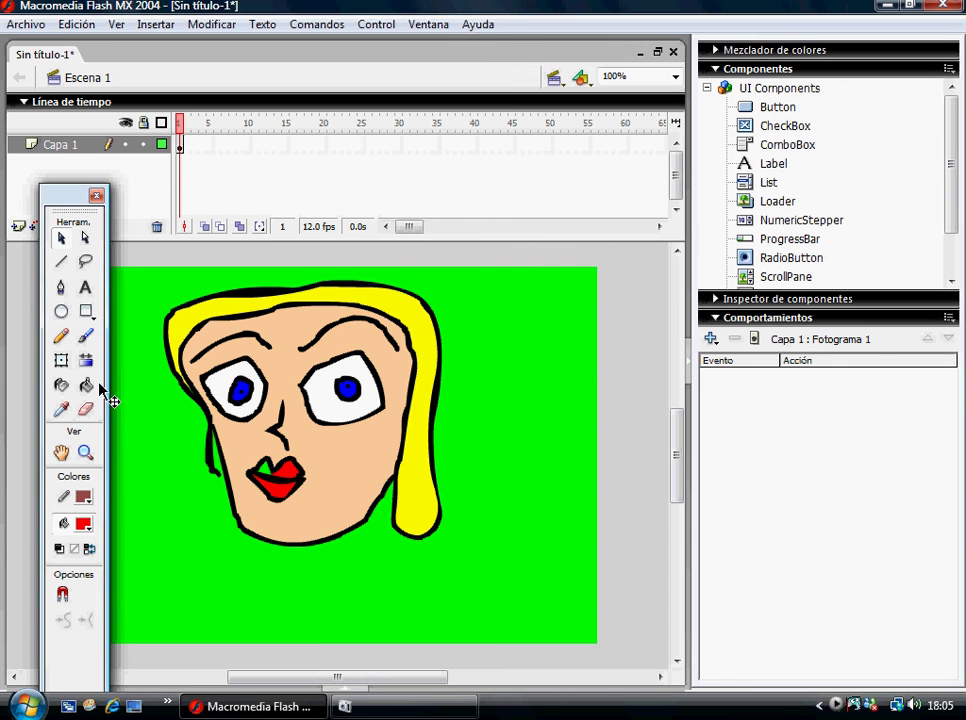
{"action": "left_click", "coordinate": [87, 387]}
{"action": "left_click", "coordinate": [272, 476]}
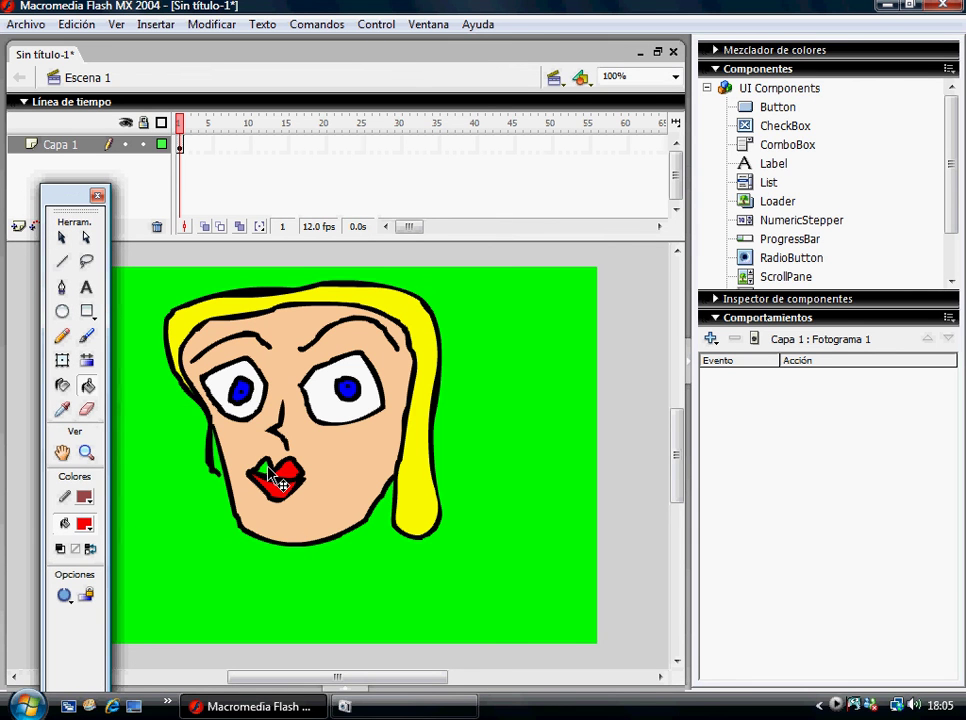
Step: Select the whole face drawing, scale it down to less than half its size and move it to the middle of the stage
{"action": "left_click", "coordinate": [62, 238]}
{"action": "left_click_drag", "start_coordinate": [148, 263], "coordinate": [535, 622]}
{"action": "left_click", "coordinate": [62, 360]}
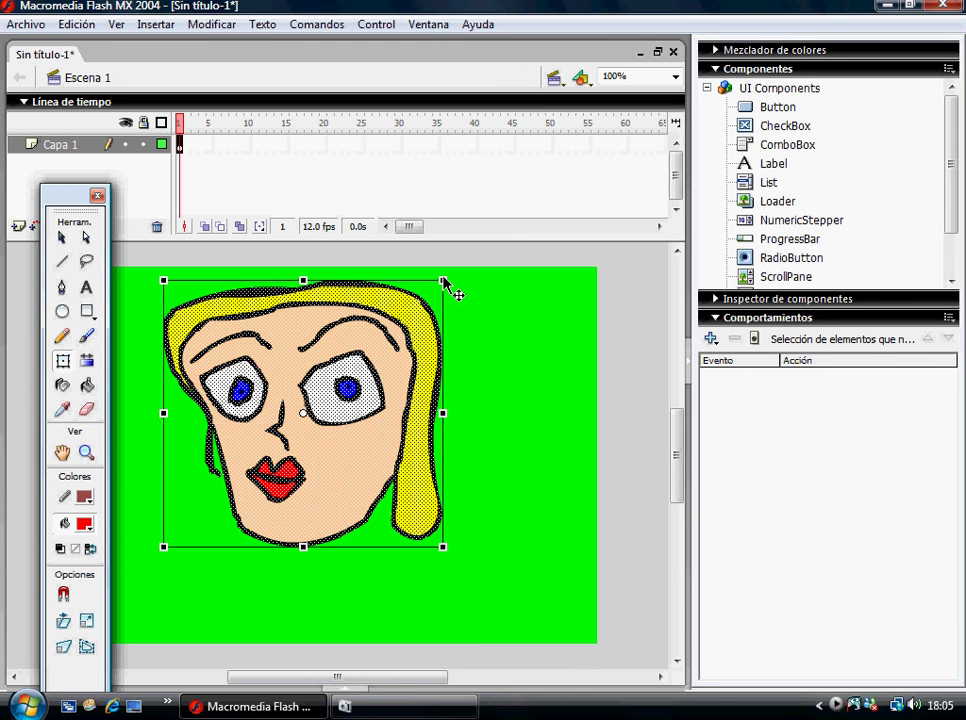
{"action": "mouse_move", "coordinate": [443, 282]}
{"action": "left_mouse_down"}
{"action": "mouse_move", "coordinate": [325, 235]}
{"action": "mouse_move", "coordinate": [272, 438]}
{"action": "mouse_move", "coordinate": [275, 430]}
{"action": "left_mouse_up"}
{"action": "mouse_move", "coordinate": [186, 495]}
{"action": "left_mouse_down"}
{"action": "mouse_move", "coordinate": [328, 438]}
{"action": "mouse_move", "coordinate": [313, 438]}
{"action": "left_mouse_up"}
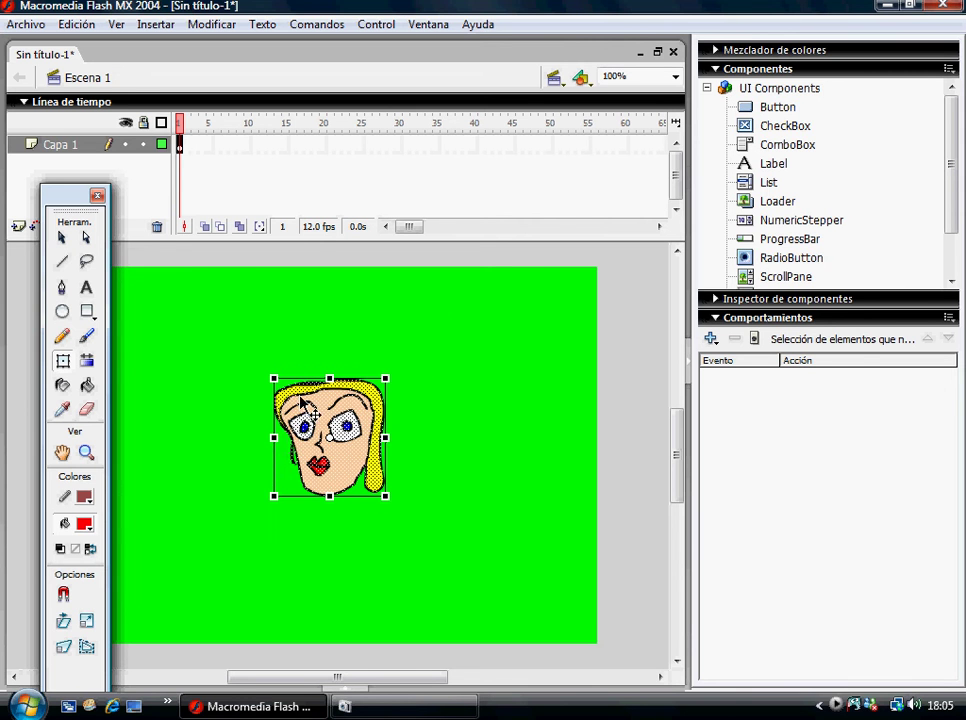
{"action": "left_click", "coordinate": [222, 365]}
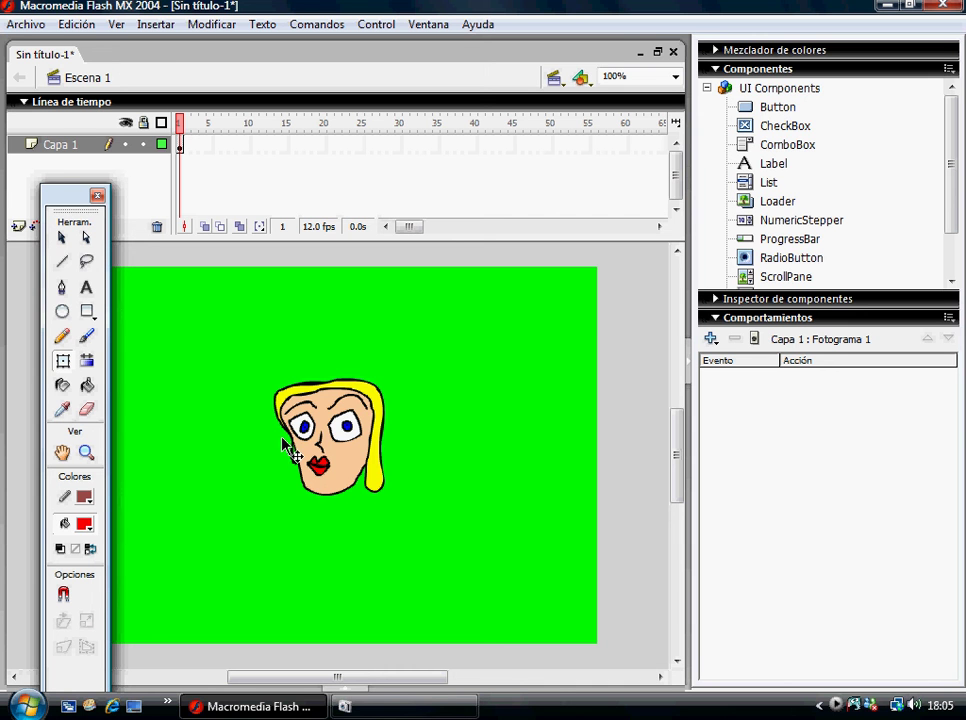
Step: Create a motion tween (interpolación de movimiento) on frame 1 of layer Capa 1
{"action": "left_click", "coordinate": [181, 150]}
{"action": "right_click", "coordinate": [181, 150]}
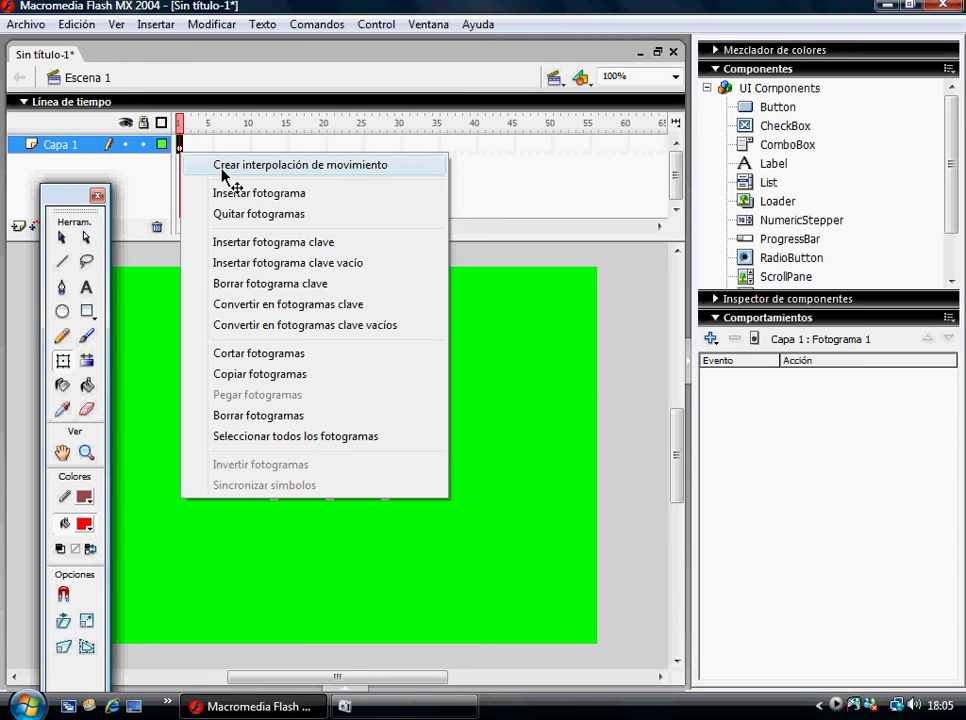
{"action": "left_click", "coordinate": [222, 168]}
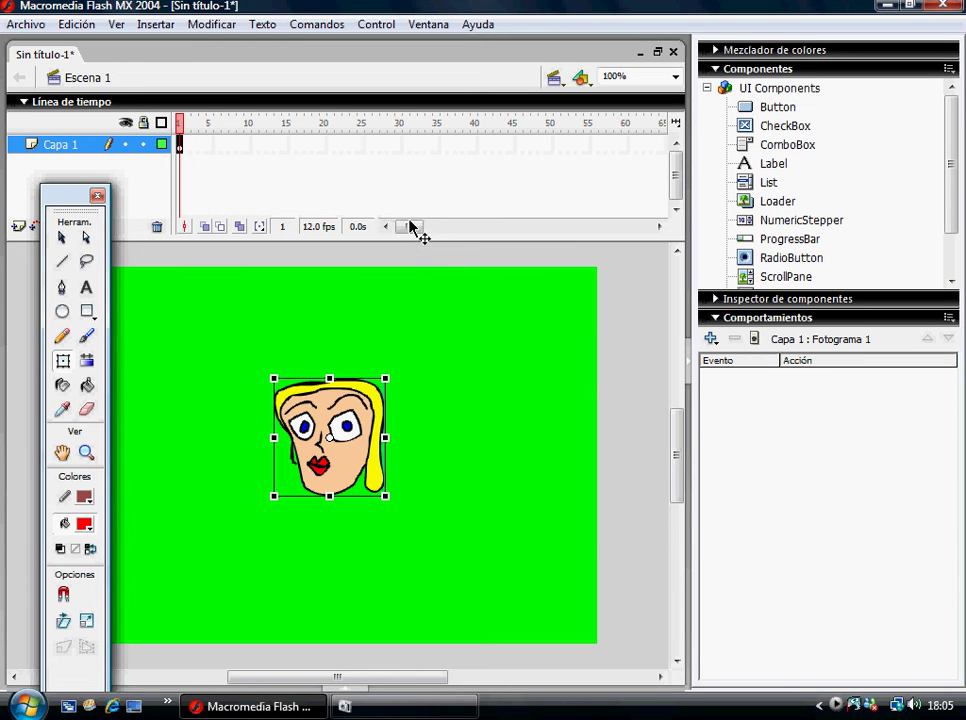
Step: Insert a keyframe at frame 50 of layer Capa 1 and move the face to the right edge of the stage
{"action": "mouse_move", "coordinate": [410, 226]}
{"action": "left_mouse_down"}
{"action": "mouse_move", "coordinate": [425, 241]}
{"action": "mouse_move", "coordinate": [455, 194]}
{"action": "mouse_move", "coordinate": [417, 236]}
{"action": "left_mouse_up"}
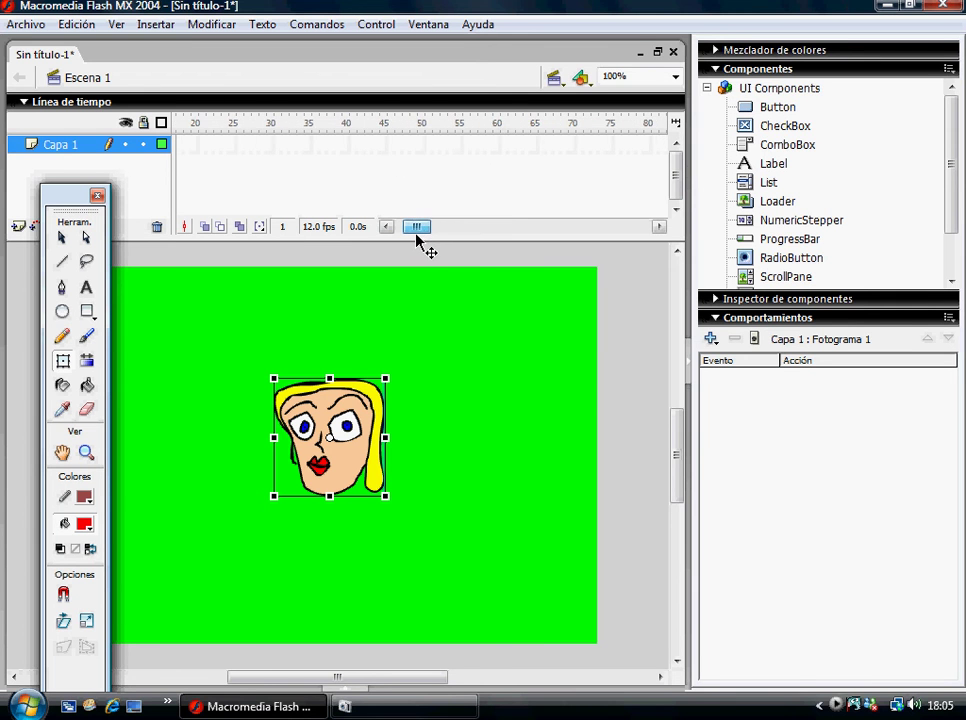
{"action": "left_click", "coordinate": [421, 144]}
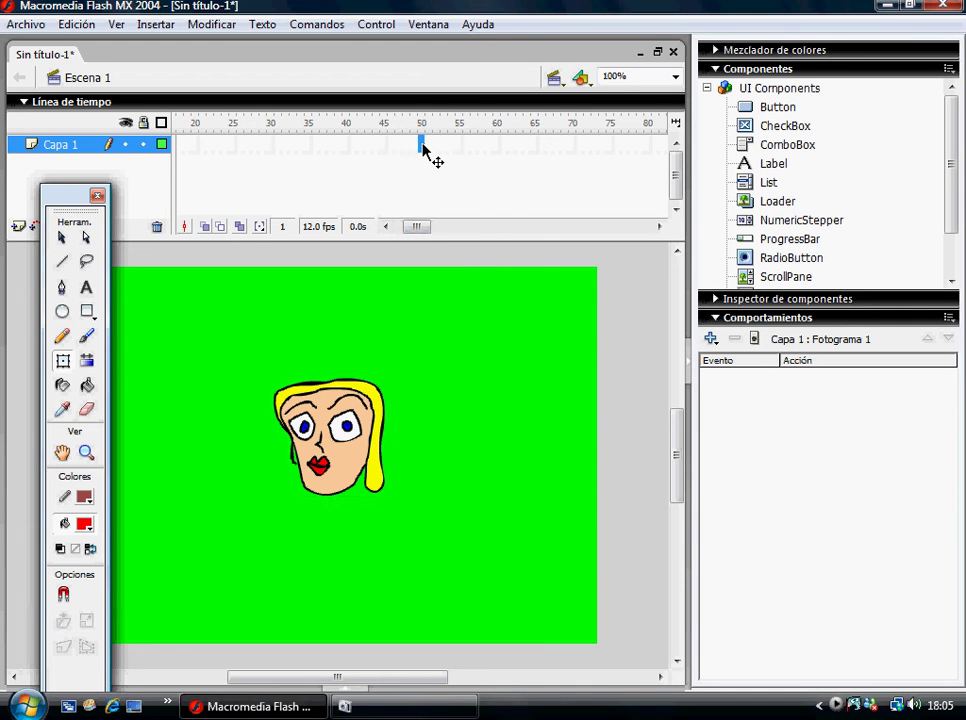
{"action": "key", "text": "F6"}
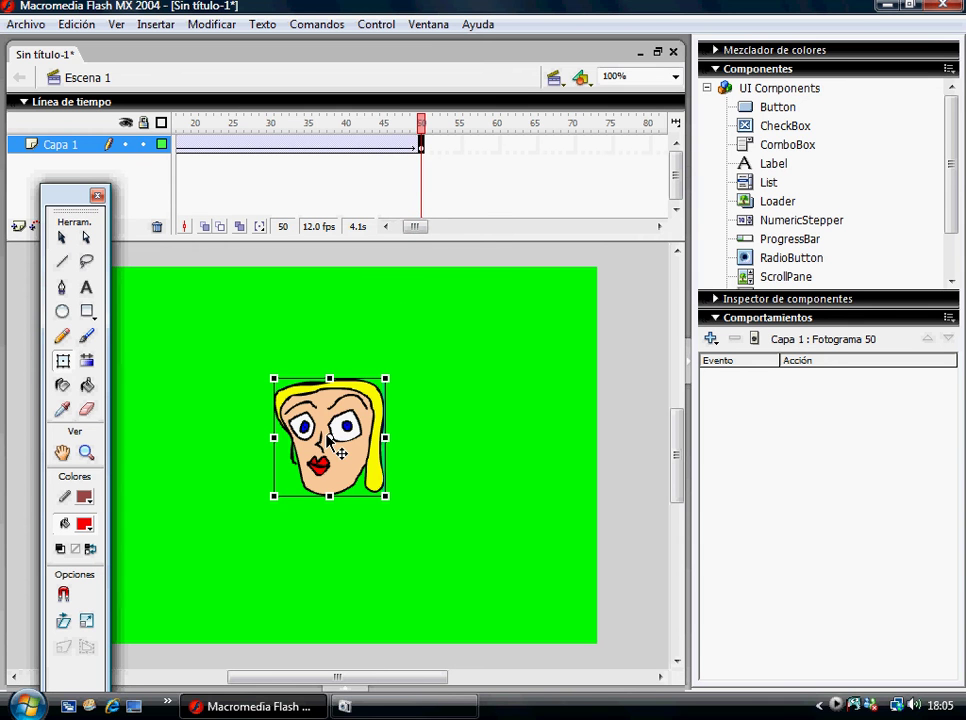
{"action": "left_click_drag", "start_coordinate": [304, 459], "coordinate": [528, 443]}
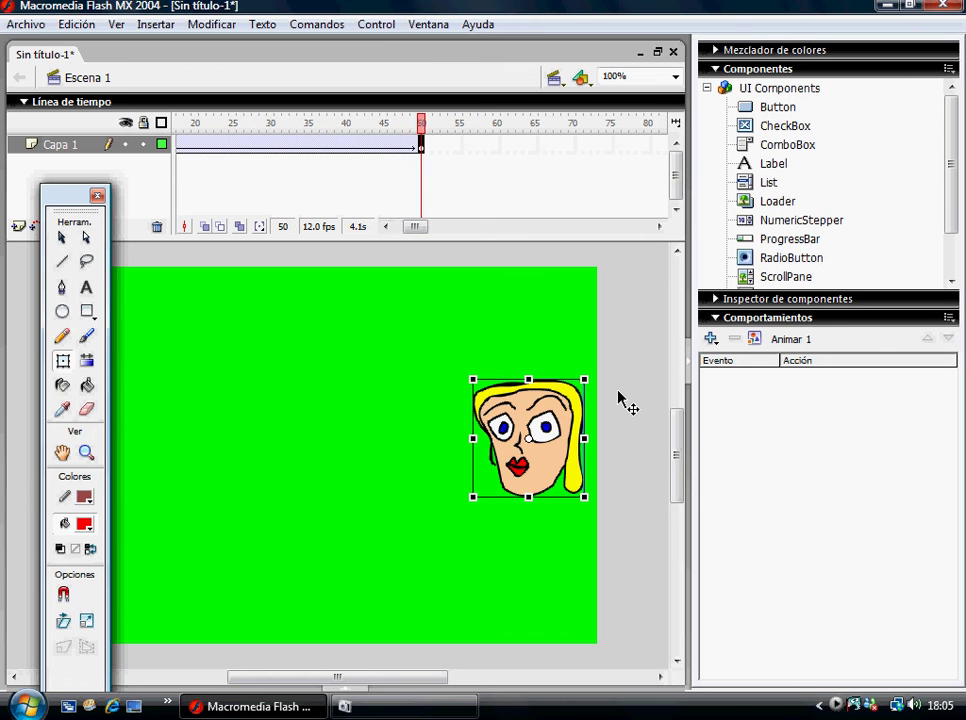
Step: Preview the face animation on the timeline and as a test movie (Probar película), and close the test movie
{"action": "key", "text": "Return"}
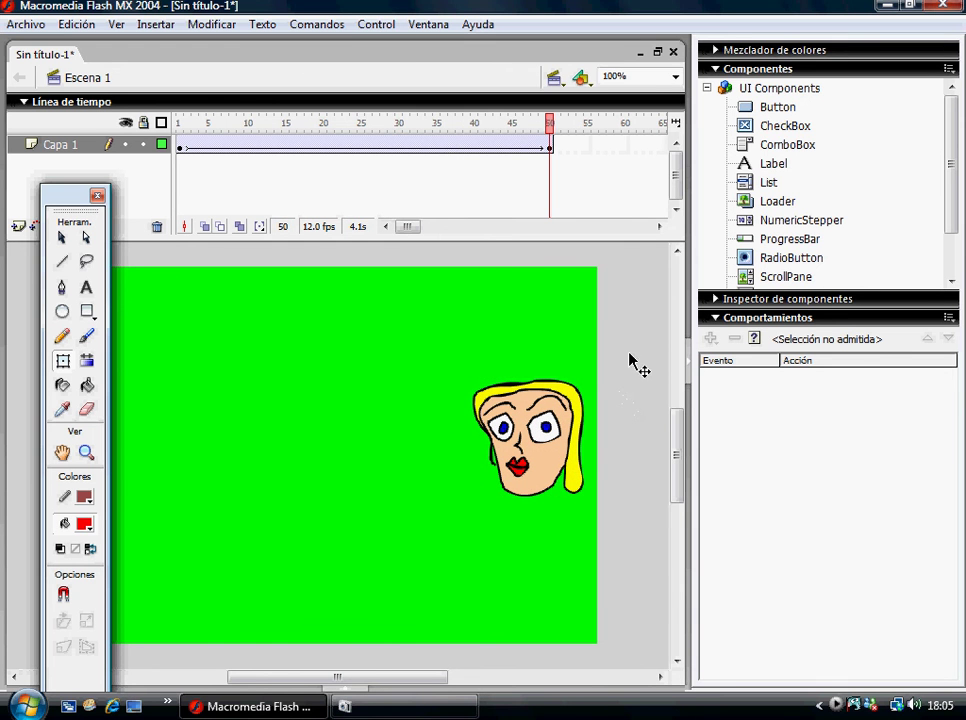
{"action": "left_click", "coordinate": [388, 22]}
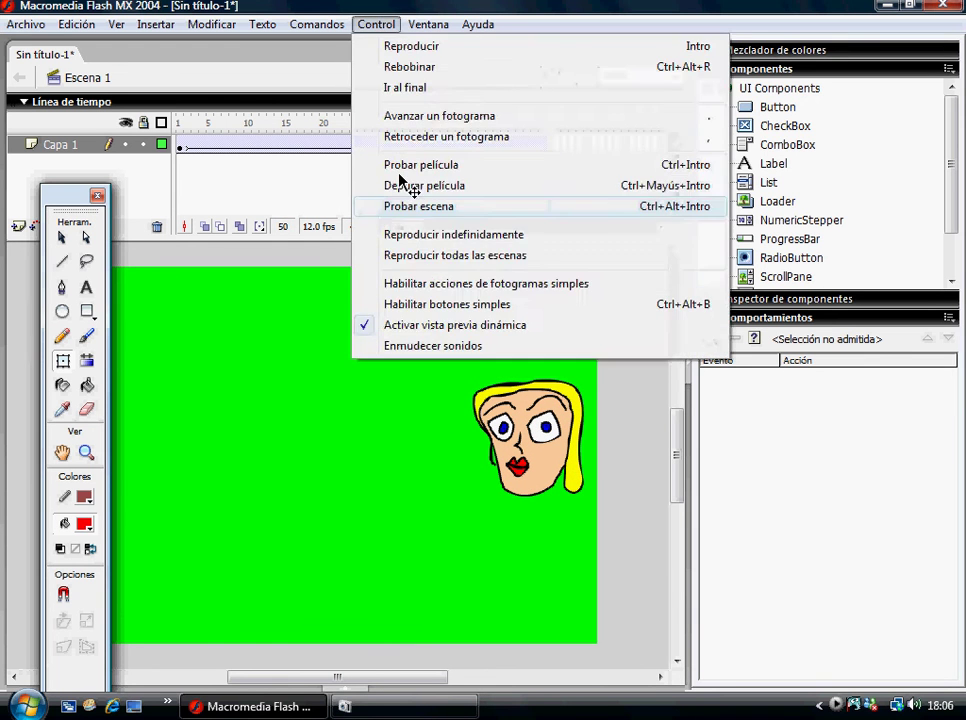
{"action": "left_click", "coordinate": [410, 164]}
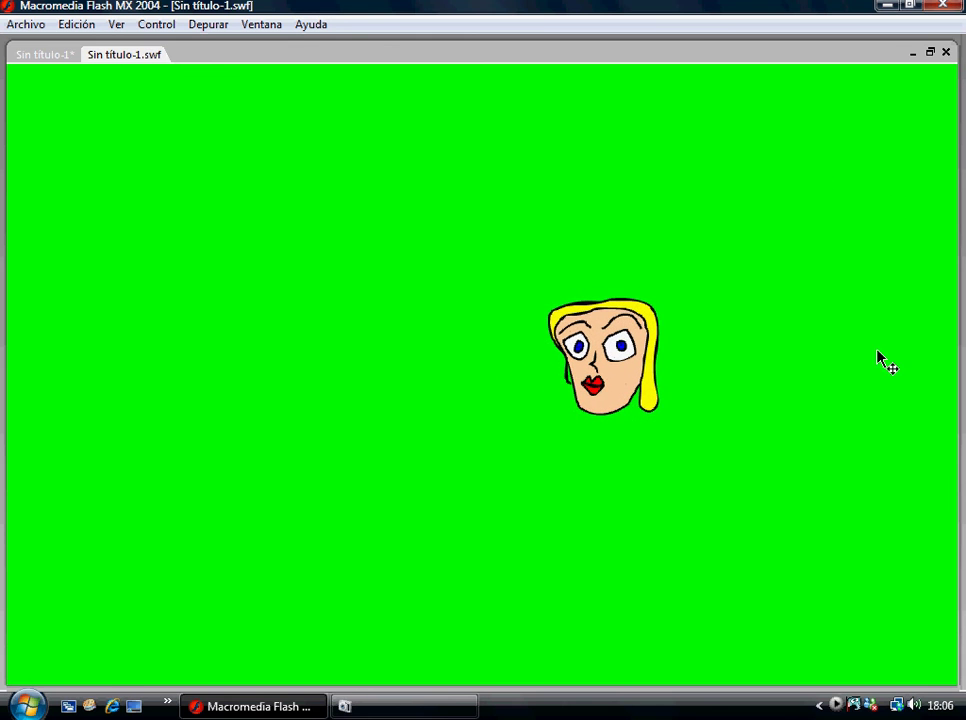
{"action": "left_click", "coordinate": [946, 53]}
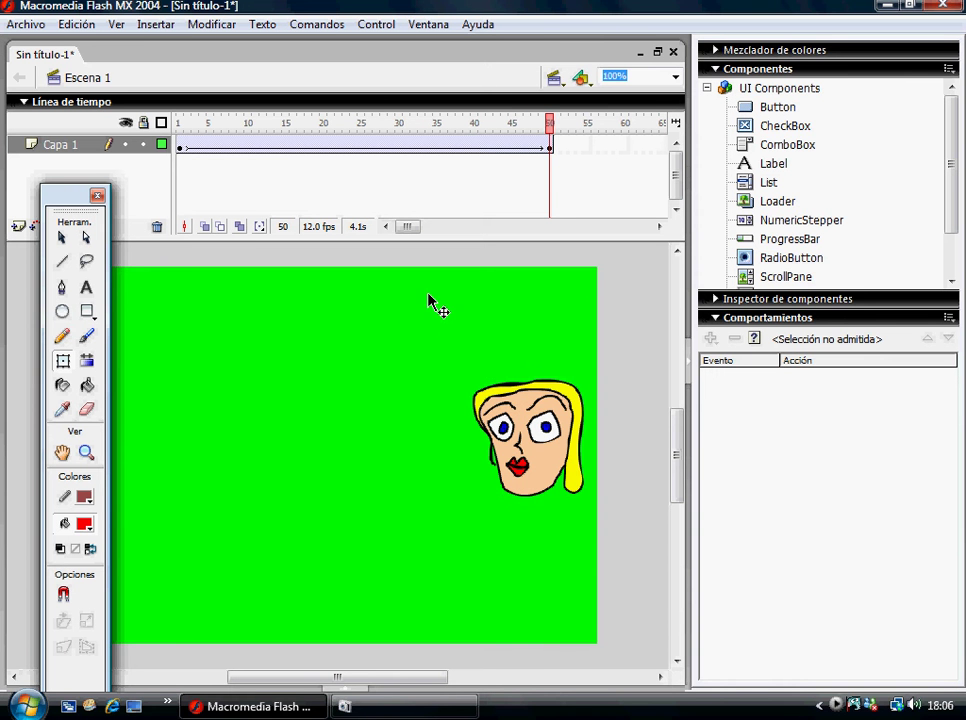
Step: Add a stop action from the timeline control functions to frame 50 of Capa 1 and check the script's syntax
{"action": "left_click", "coordinate": [553, 149]}
{"action": "left_click", "coordinate": [336, 689]}
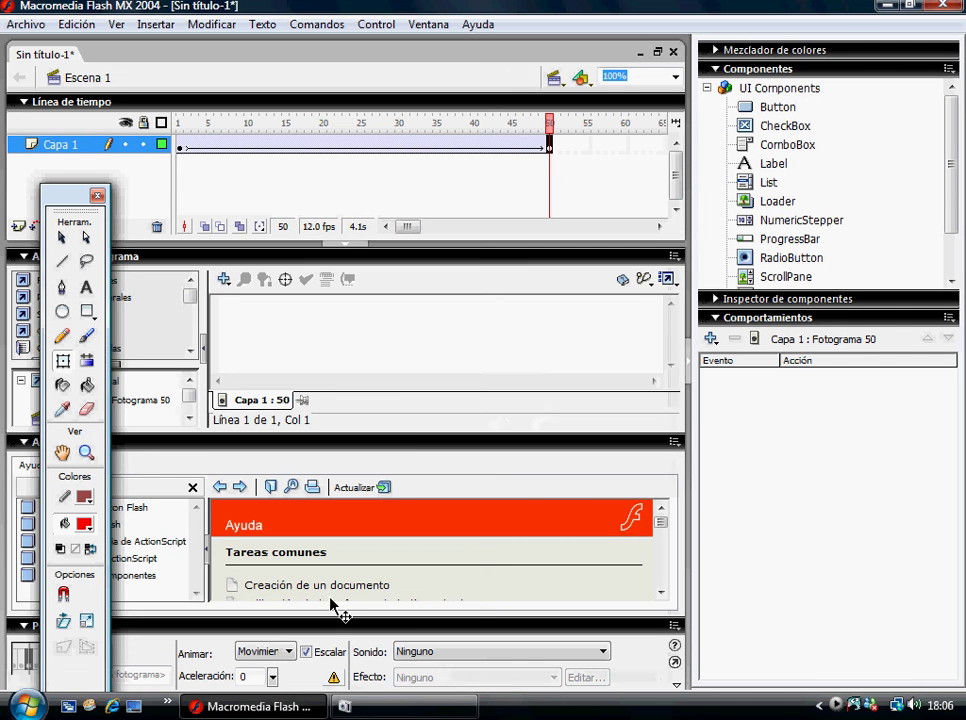
{"action": "left_click", "coordinate": [224, 279]}
{"action": "mouse_move", "coordinate": [300, 302]}
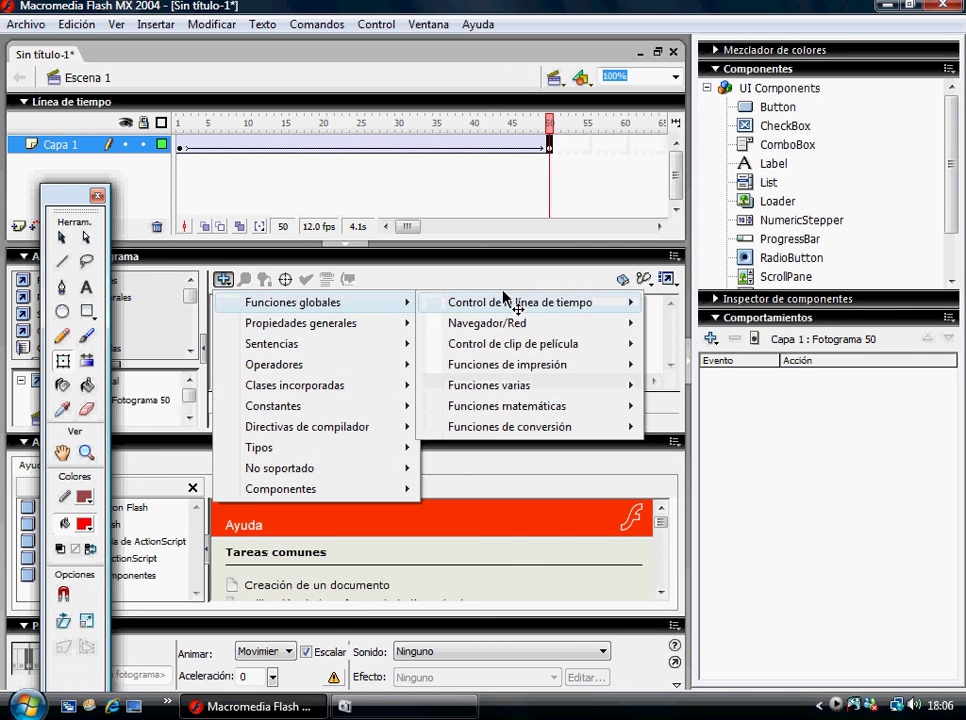
{"action": "mouse_move", "coordinate": [515, 302]}
{"action": "left_click", "coordinate": [742, 448]}
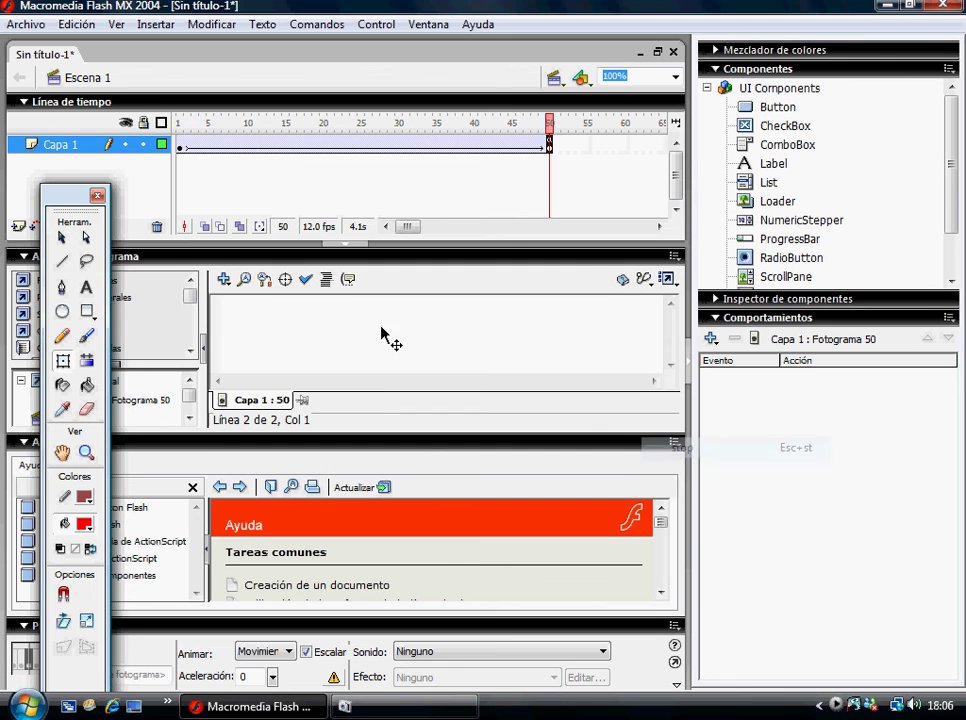
{"action": "left_click", "coordinate": [306, 279]}
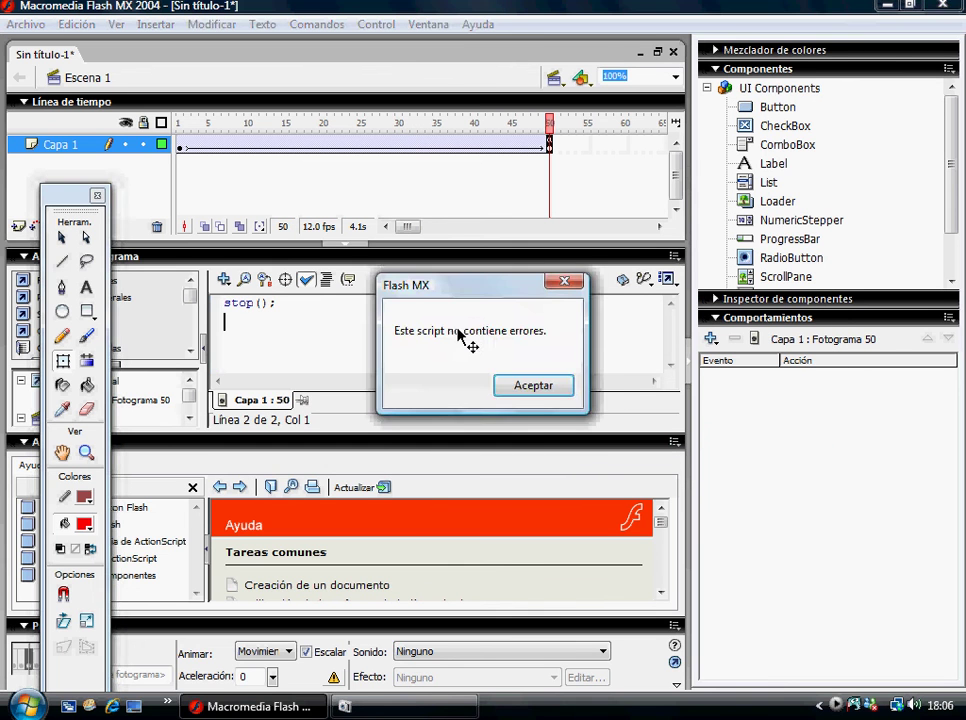
{"action": "left_click", "coordinate": [533, 386]}
{"action": "left_click", "coordinate": [347, 257]}
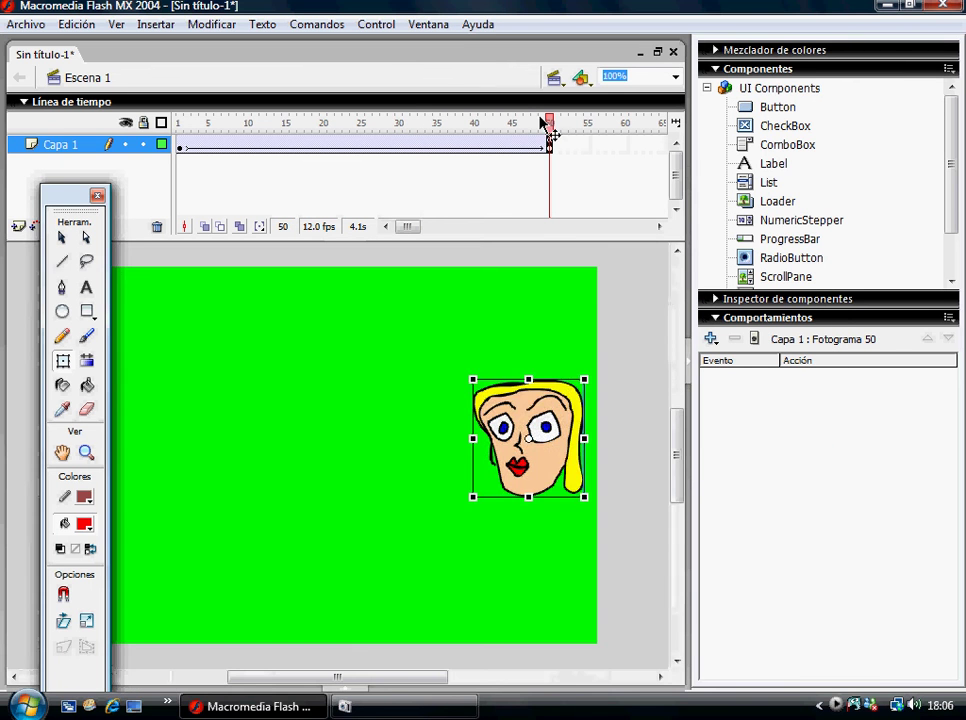
Step: Return to frame 1 and draw a red rectangle below the face near the bottom of the stage
{"action": "left_click_drag", "start_coordinate": [543, 122], "coordinate": [182, 140]}
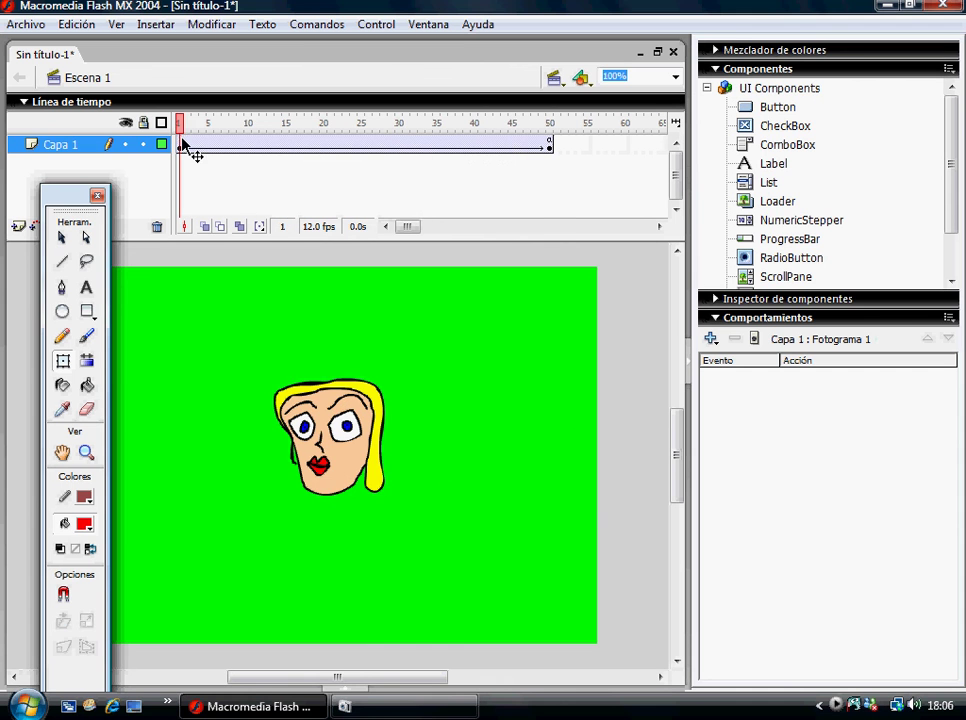
{"action": "left_click", "coordinate": [88, 312]}
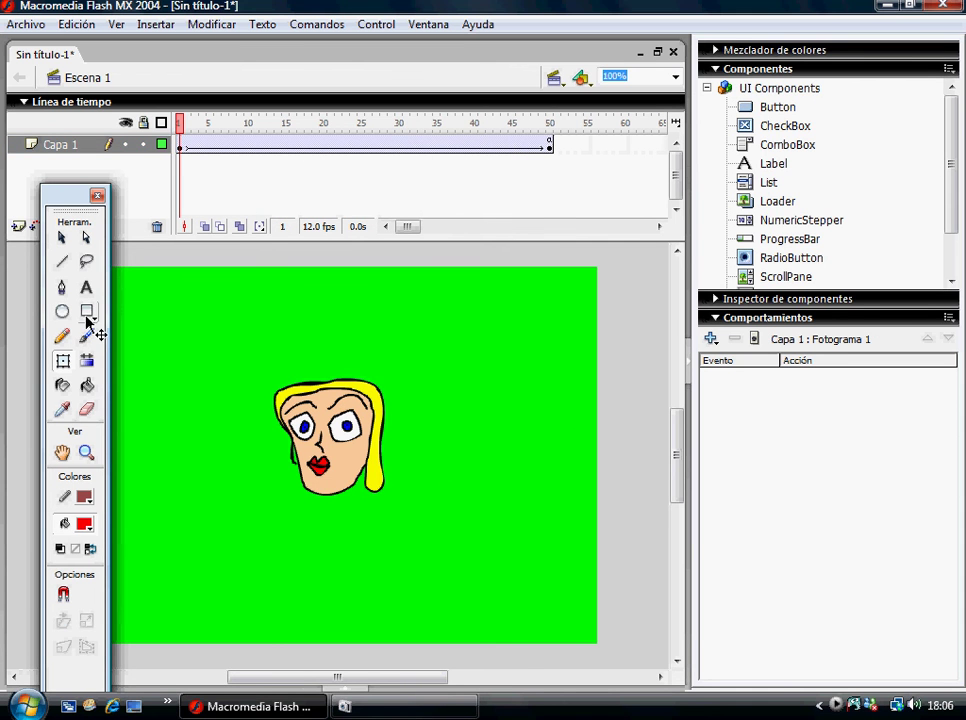
{"action": "left_click_drag", "start_coordinate": [213, 561], "coordinate": [310, 616]}
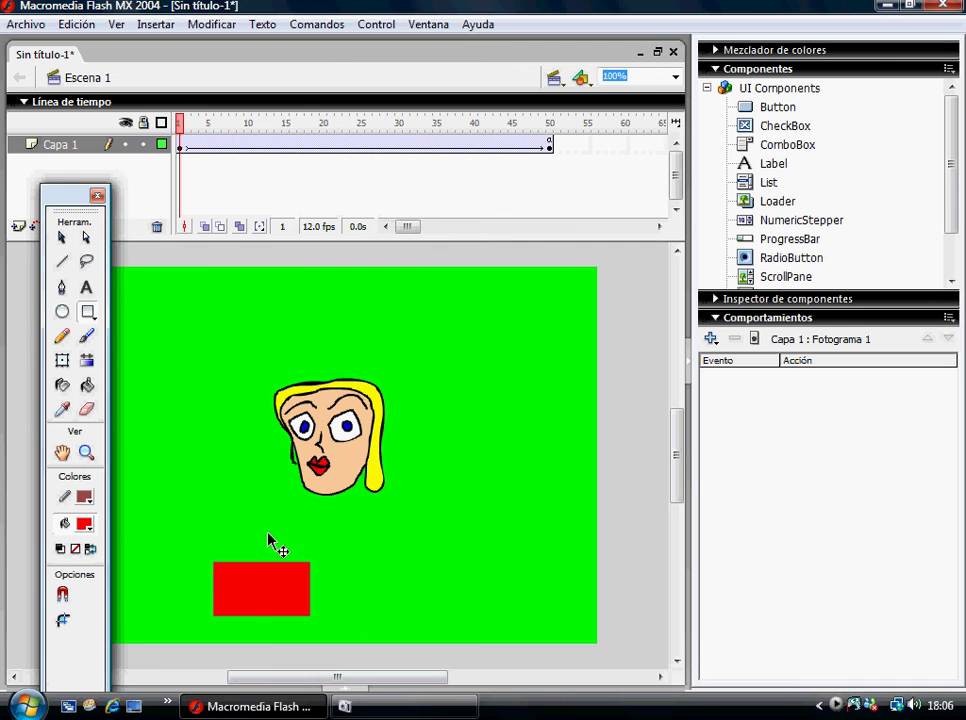
Step: Add the text "play" on the red rectangle and colour it black
{"action": "left_click", "coordinate": [87, 287]}
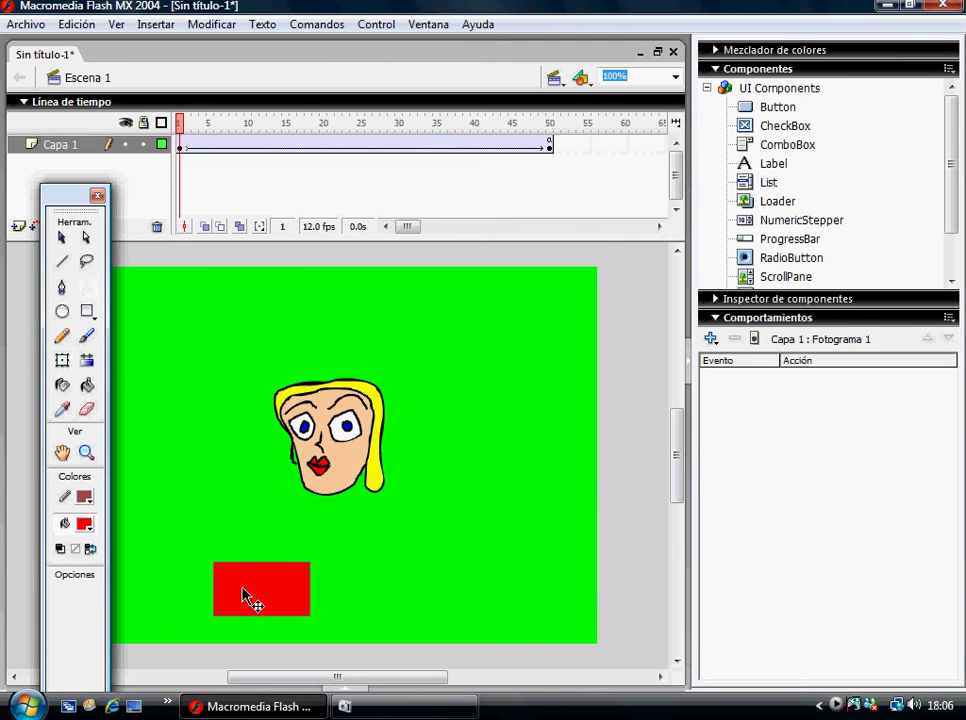
{"action": "left_click", "coordinate": [245, 588]}
{"action": "type", "text": "pl"}
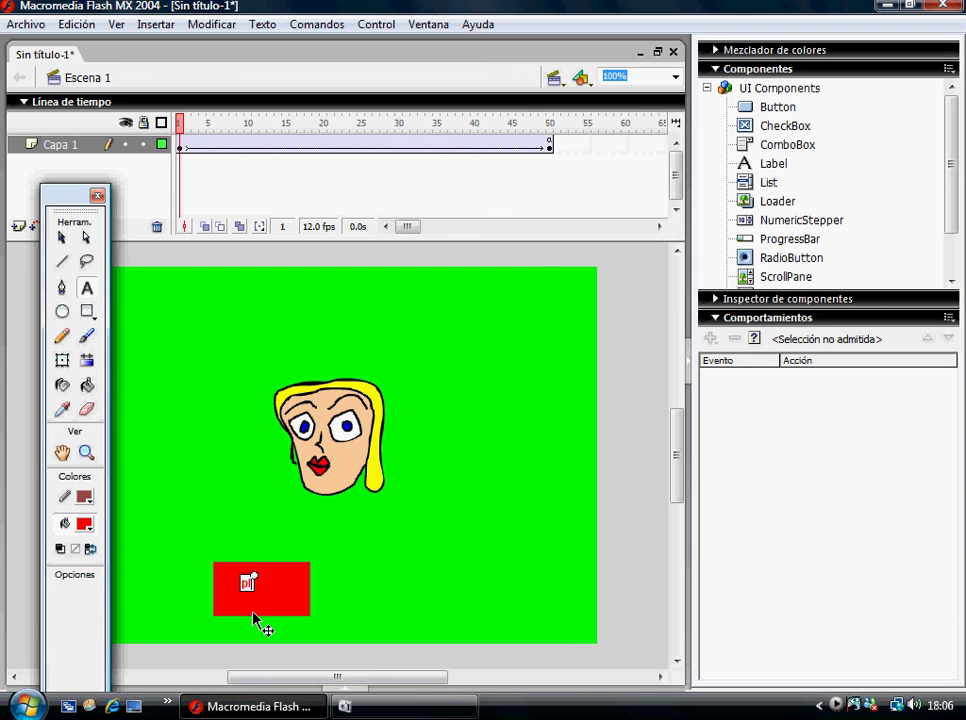
{"action": "type", "text": "ay"}
{"action": "key", "text": "ctrl+a"}
{"action": "left_click", "coordinate": [85, 528]}
{"action": "left_click", "coordinate": [113, 584]}
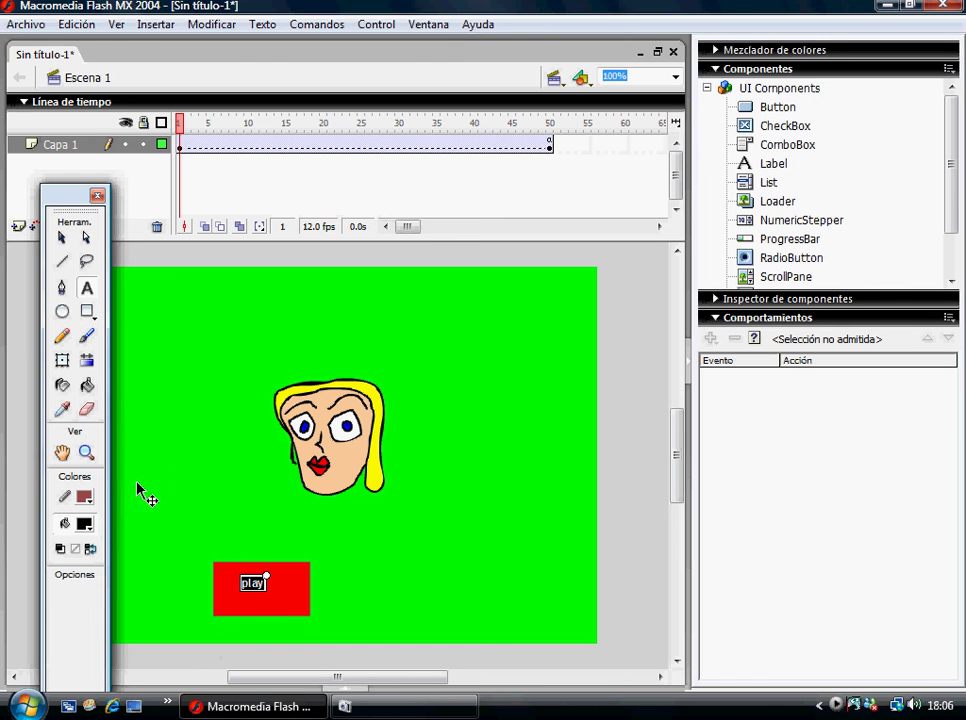
{"action": "left_click", "coordinate": [174, 458]}
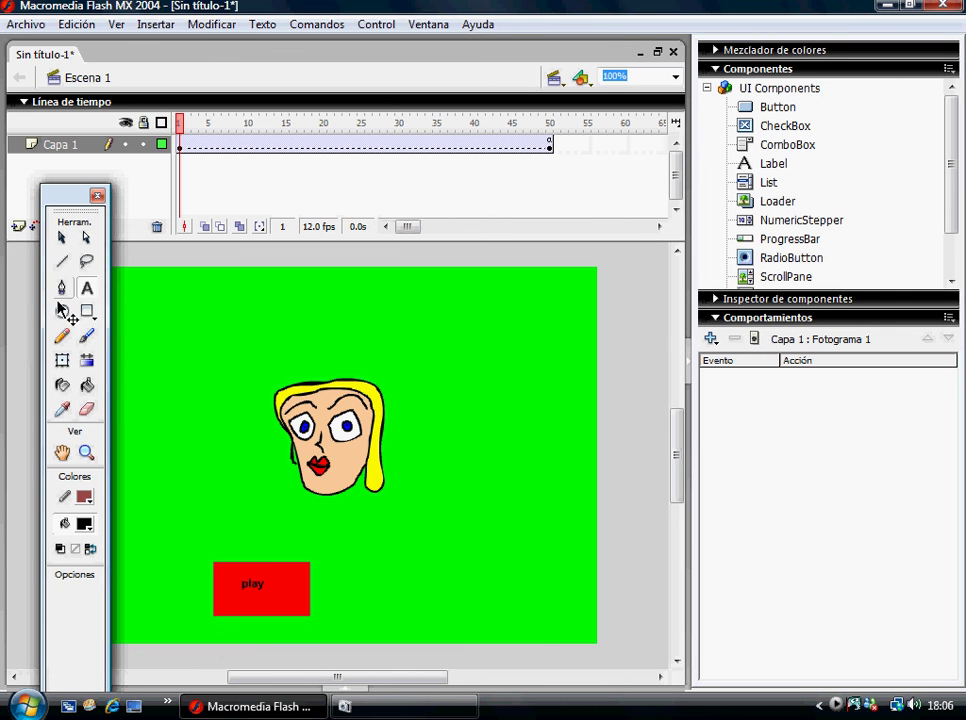
Step: Enlarge the "play" text to nearly fill the red rectangle and centre it there
{"action": "left_click", "coordinate": [62, 360]}
{"action": "left_click", "coordinate": [260, 590]}
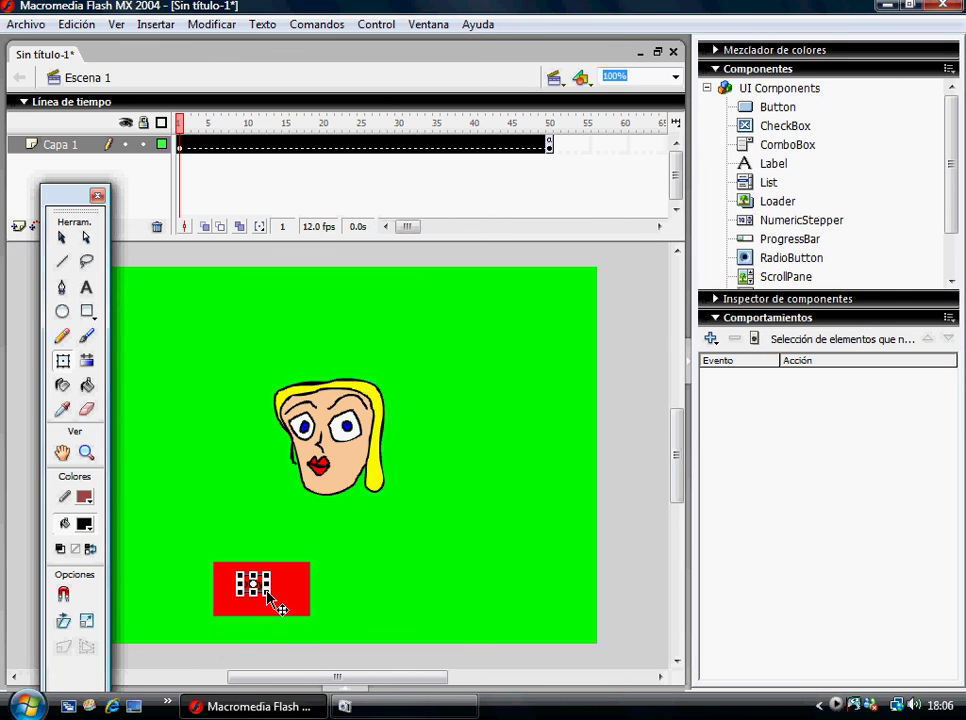
{"action": "left_click_drag", "start_coordinate": [289, 601], "coordinate": [304, 614]}
{"action": "left_click", "coordinate": [313, 574]}
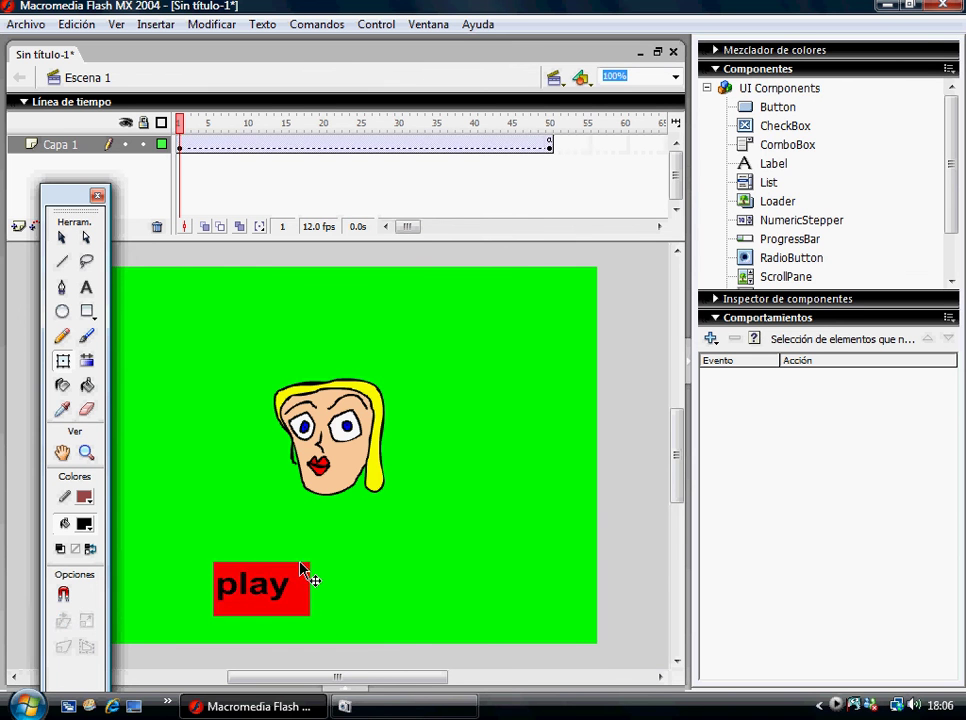
{"action": "left_click", "coordinate": [288, 600]}
Step: Convert the red rectangle and its text together into a button (Botón) symbol named play
{"action": "left_click_drag", "start_coordinate": [190, 500], "coordinate": [354, 662]}
{"action": "left_click_drag", "start_coordinate": [199, 539], "coordinate": [338, 690]}
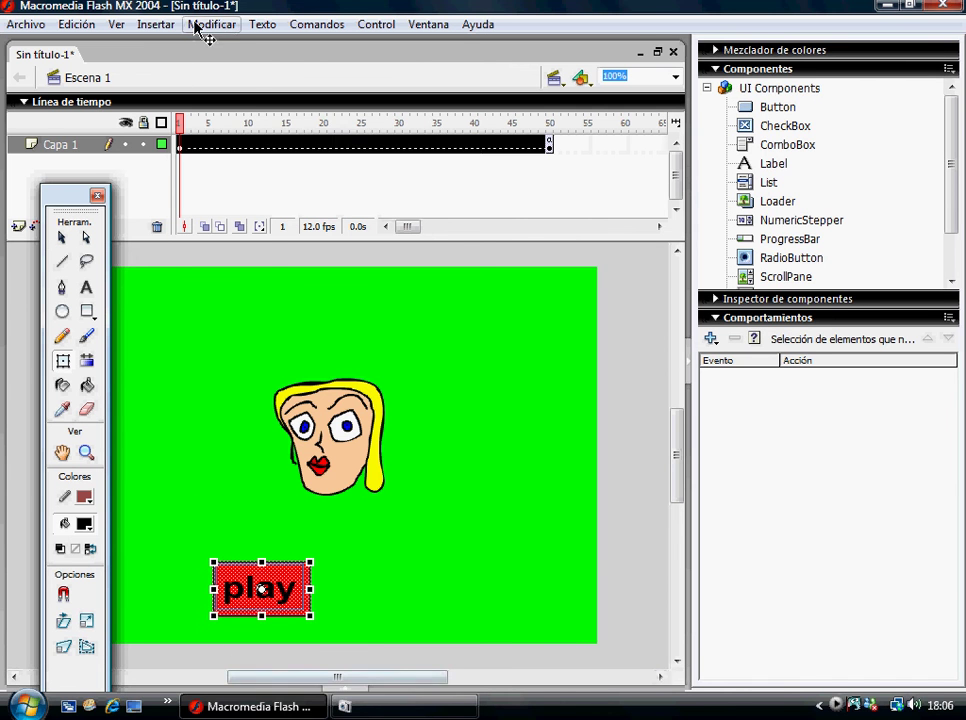
{"action": "left_click", "coordinate": [211, 24]}
{"action": "left_click", "coordinate": [250, 75]}
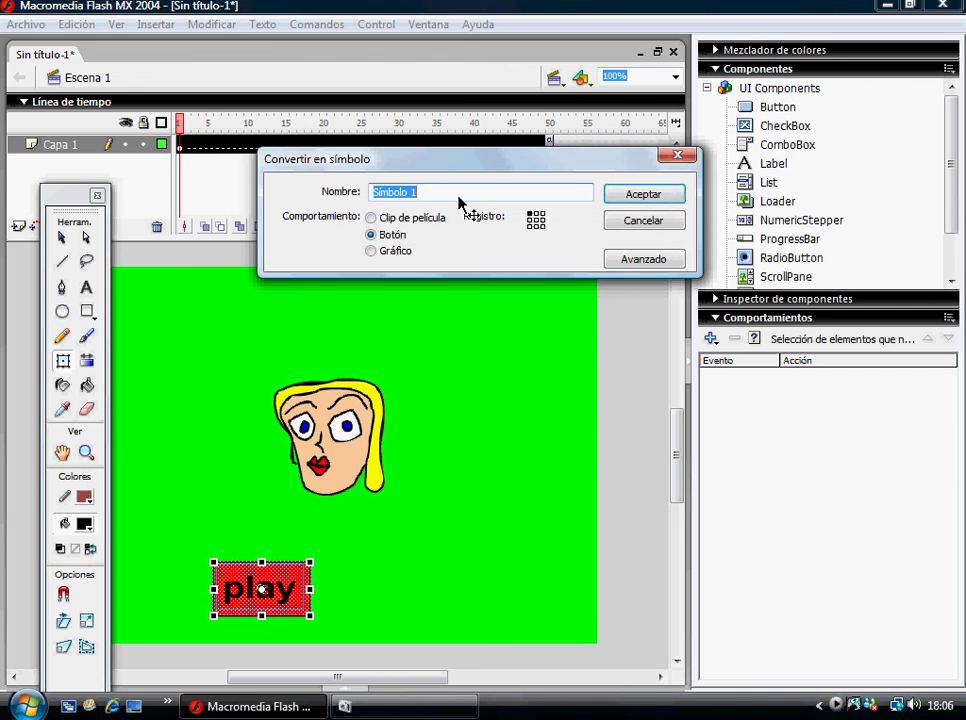
{"action": "type", "text": "play"}
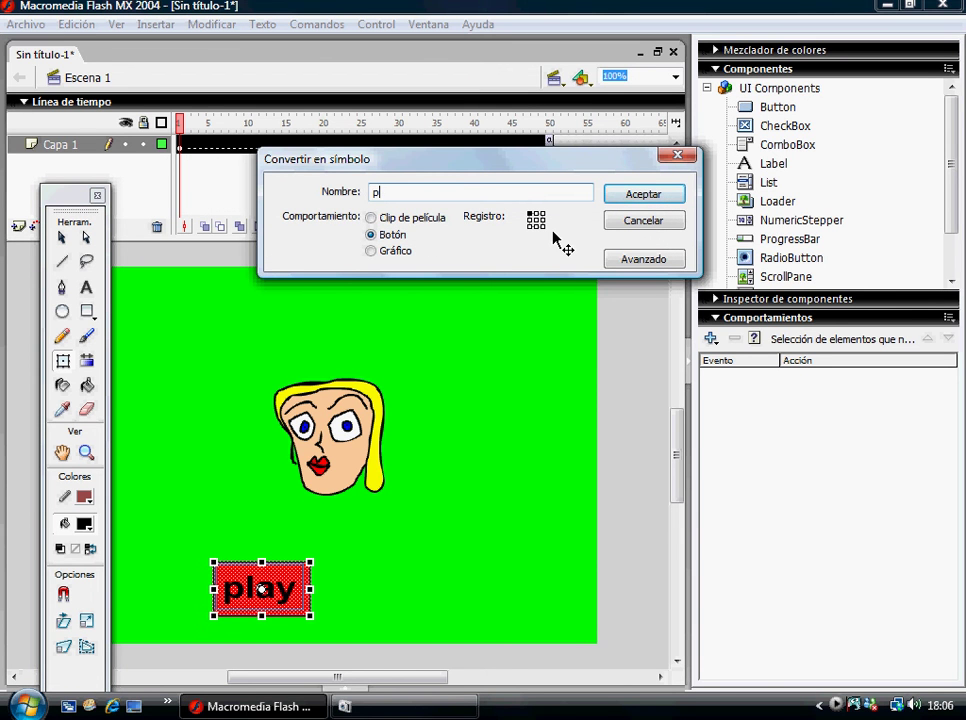
{"action": "left_click", "coordinate": [638, 196]}
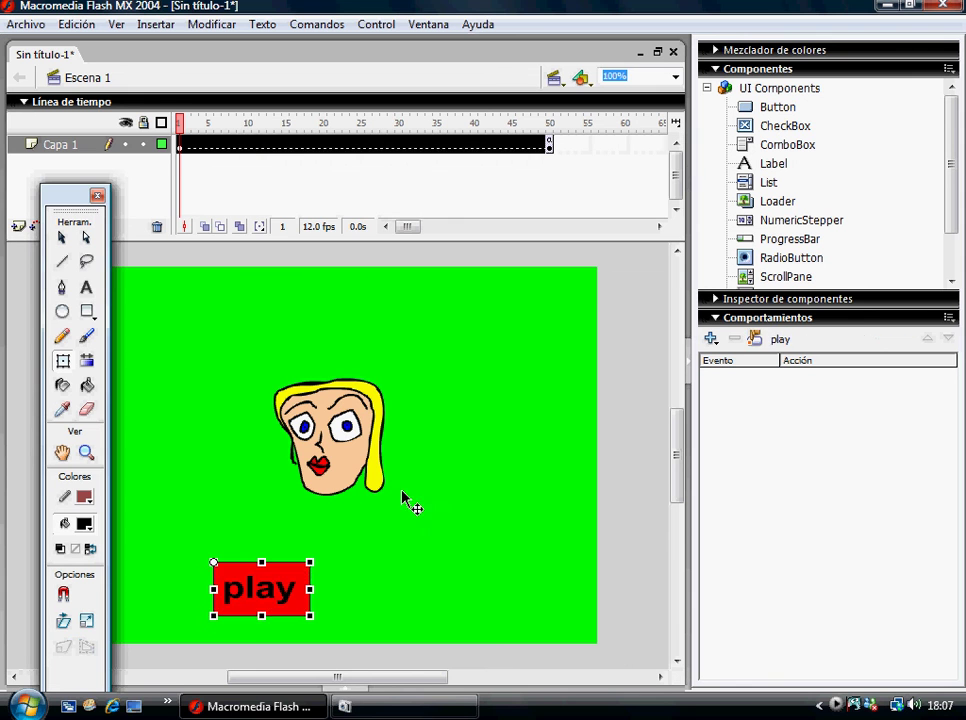
Step: Cut the play button from Capa 1 and paste it in place on frame 1 of a new layer, Capa 2
{"action": "left_click", "coordinate": [278, 596]}
{"action": "left_click", "coordinate": [76, 24]}
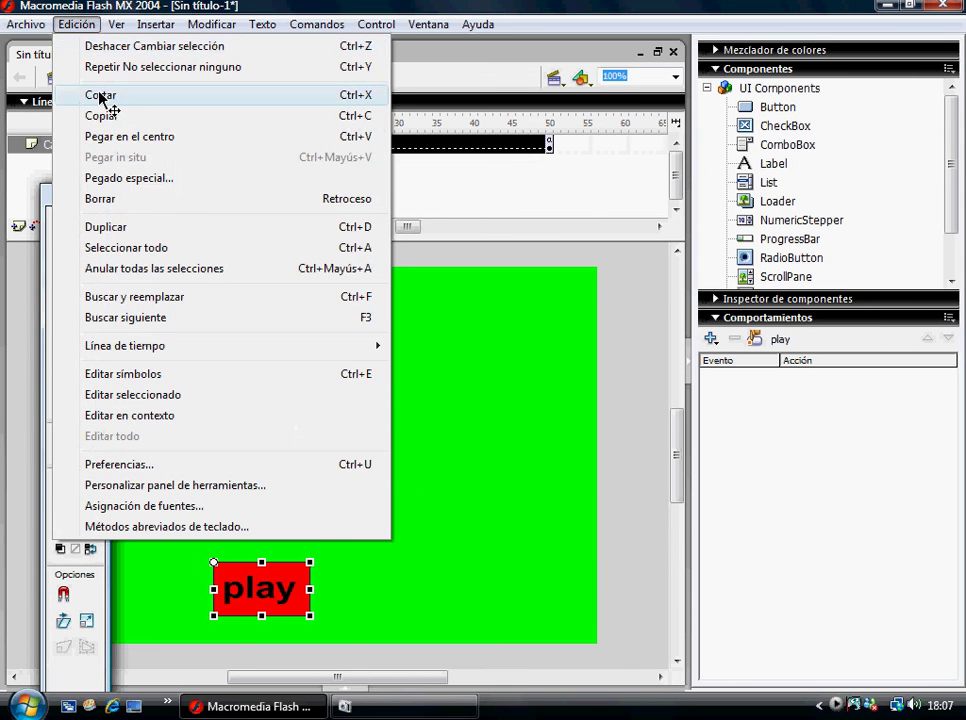
{"action": "left_click", "coordinate": [100, 95]}
{"action": "left_click", "coordinate": [18, 226]}
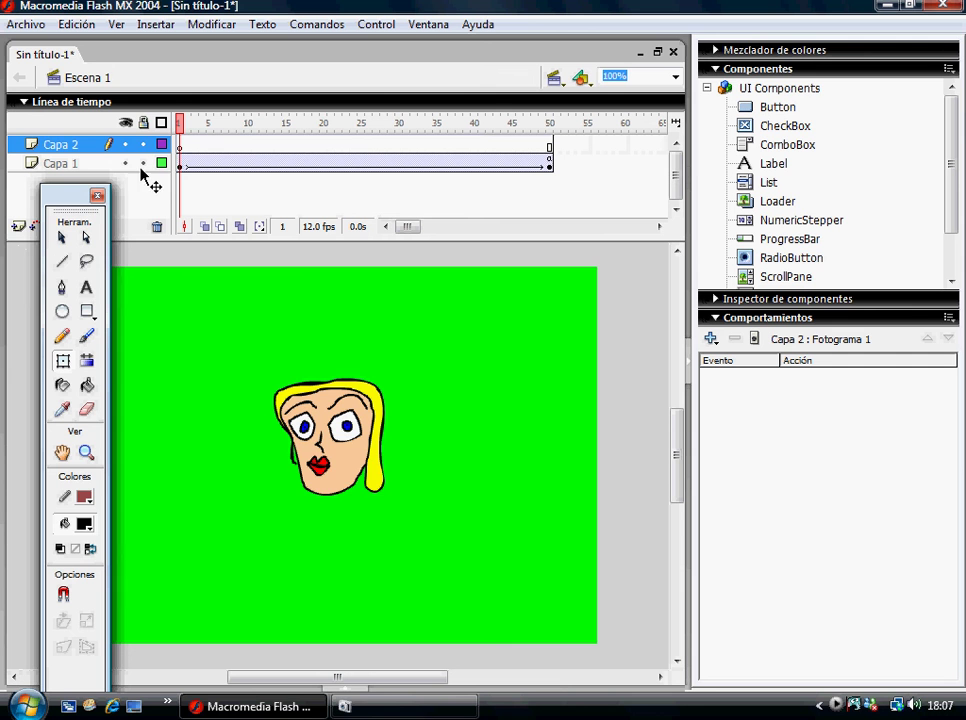
{"action": "left_click", "coordinate": [180, 146]}
{"action": "left_click", "coordinate": [76, 24]}
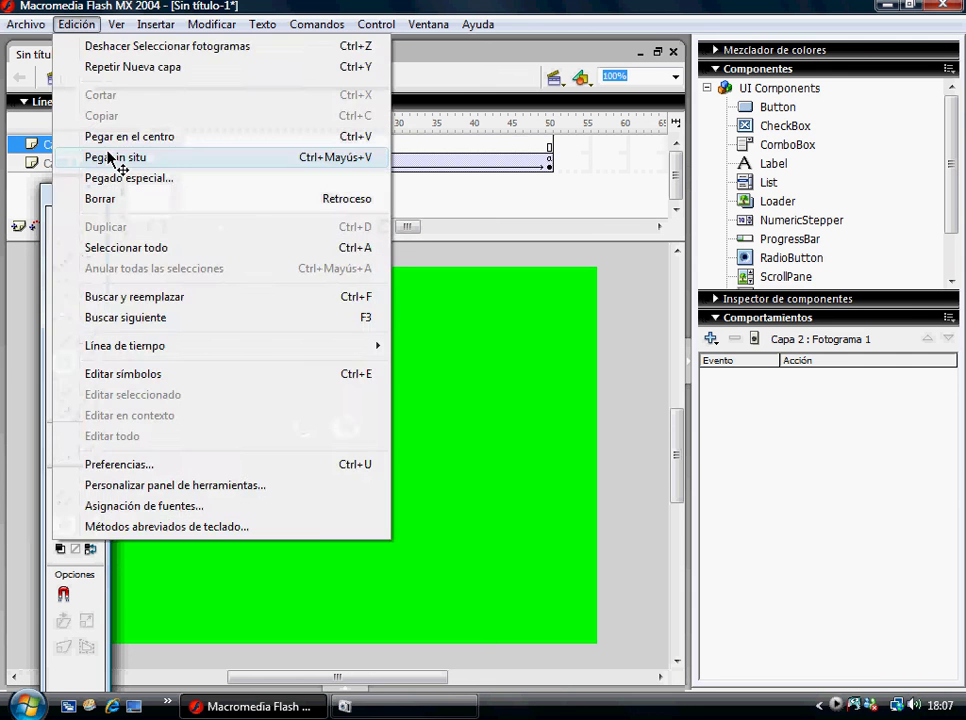
{"action": "left_click", "coordinate": [112, 157]}
{"action": "left_click", "coordinate": [437, 570]}
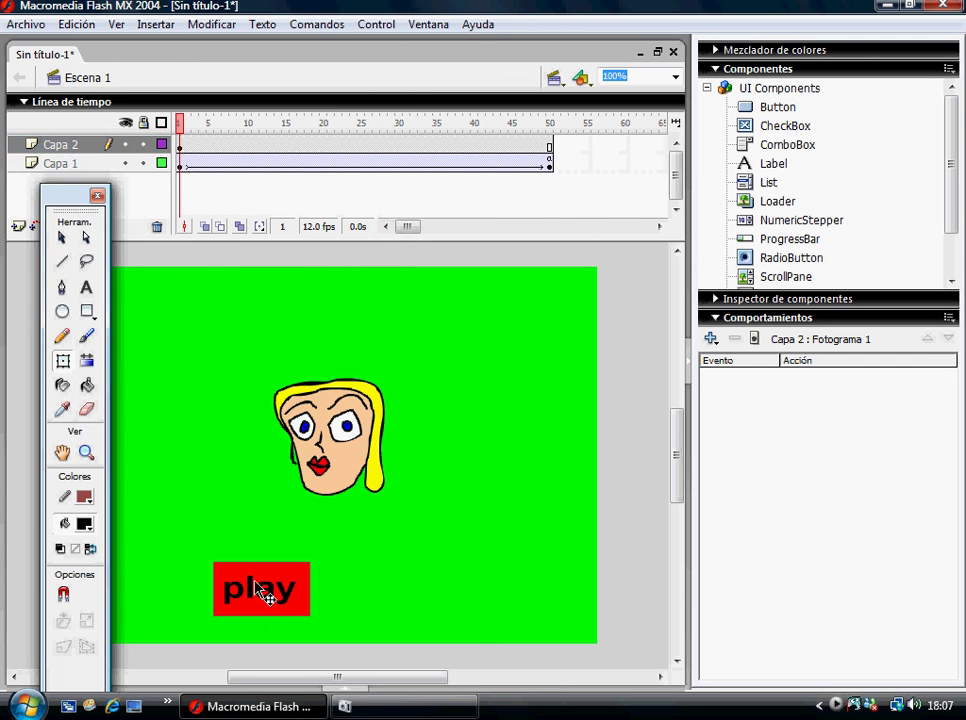
Step: Give the play button the movie clip behaviour "Ir y reproducir en fotograma o etiqueta", starting at frame 2 of _root with a relative path
{"action": "left_click", "coordinate": [262, 585]}
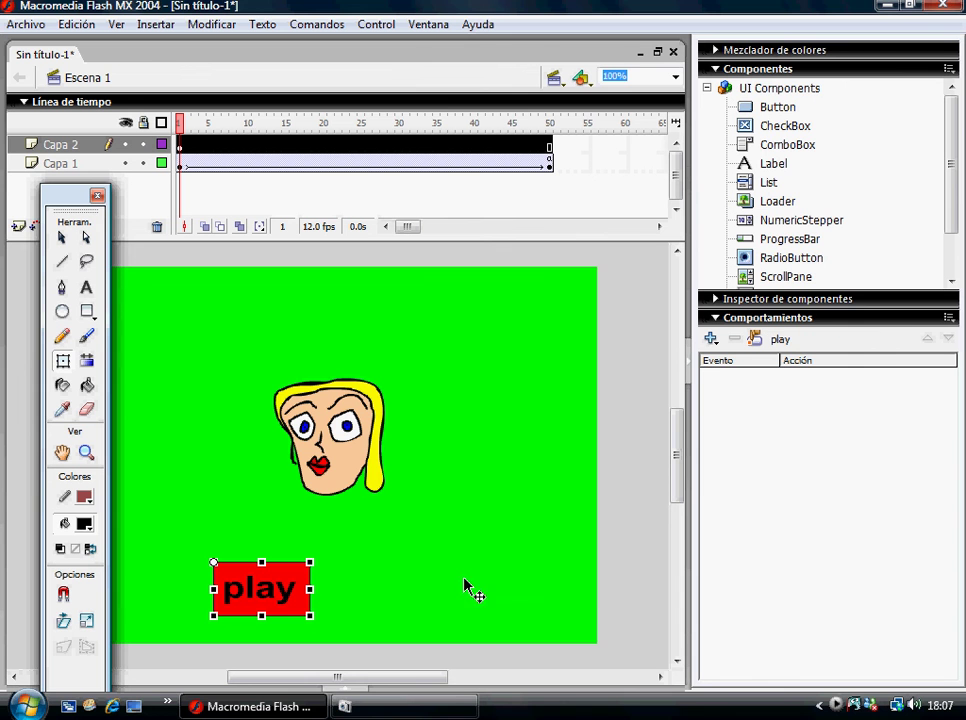
{"action": "left_click", "coordinate": [712, 340]}
{"action": "mouse_move", "coordinate": [750, 358]}
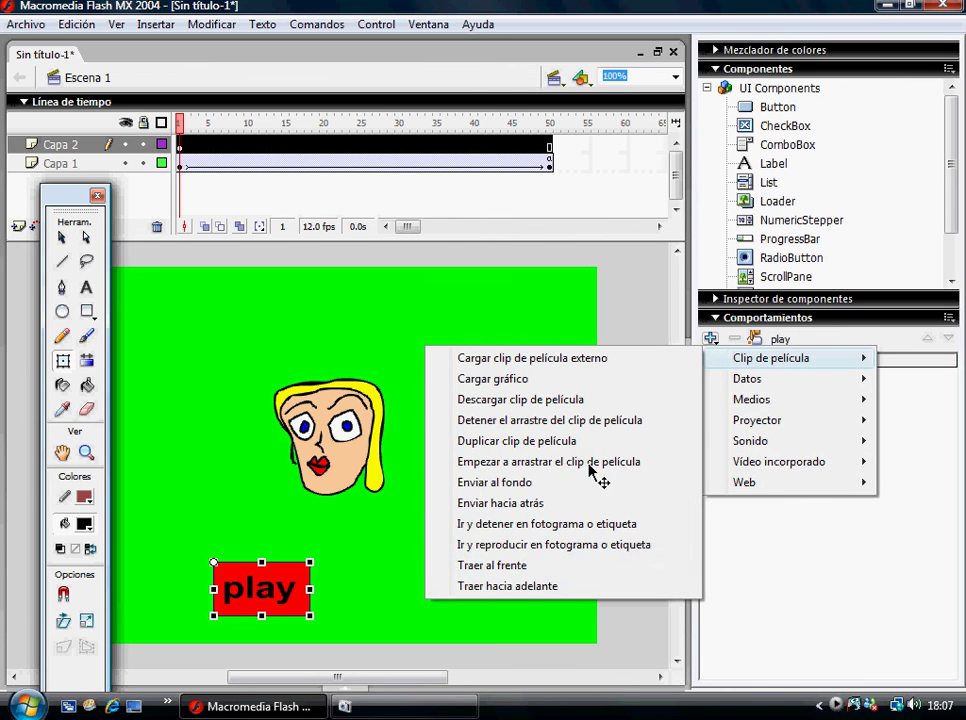
{"action": "left_click", "coordinate": [534, 545]}
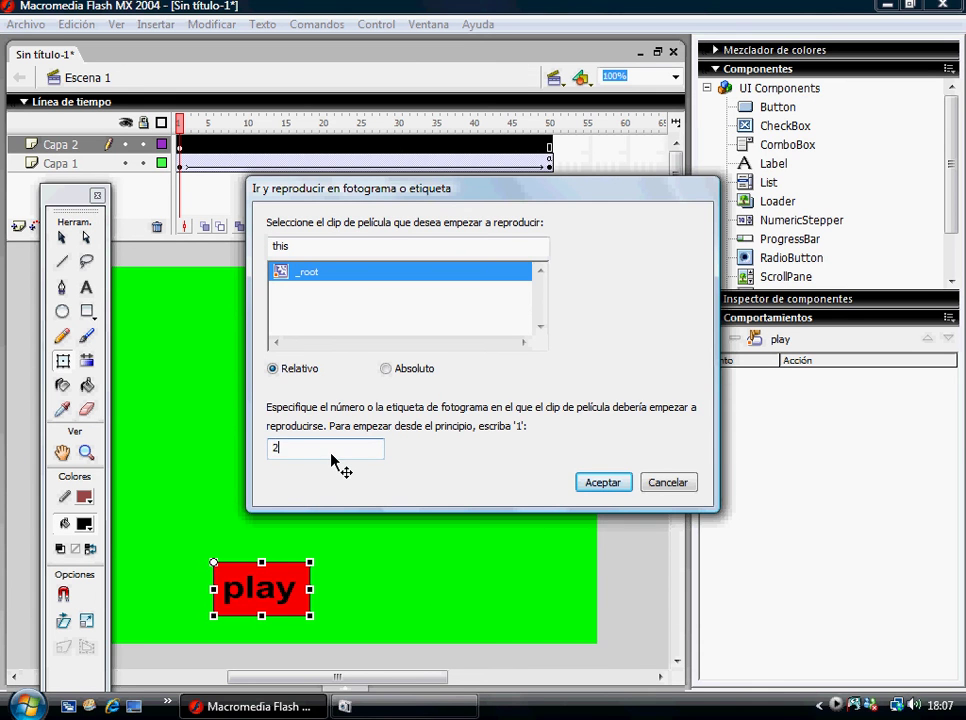
{"action": "type", "text": "2"}
{"action": "left_click", "coordinate": [600, 484]}
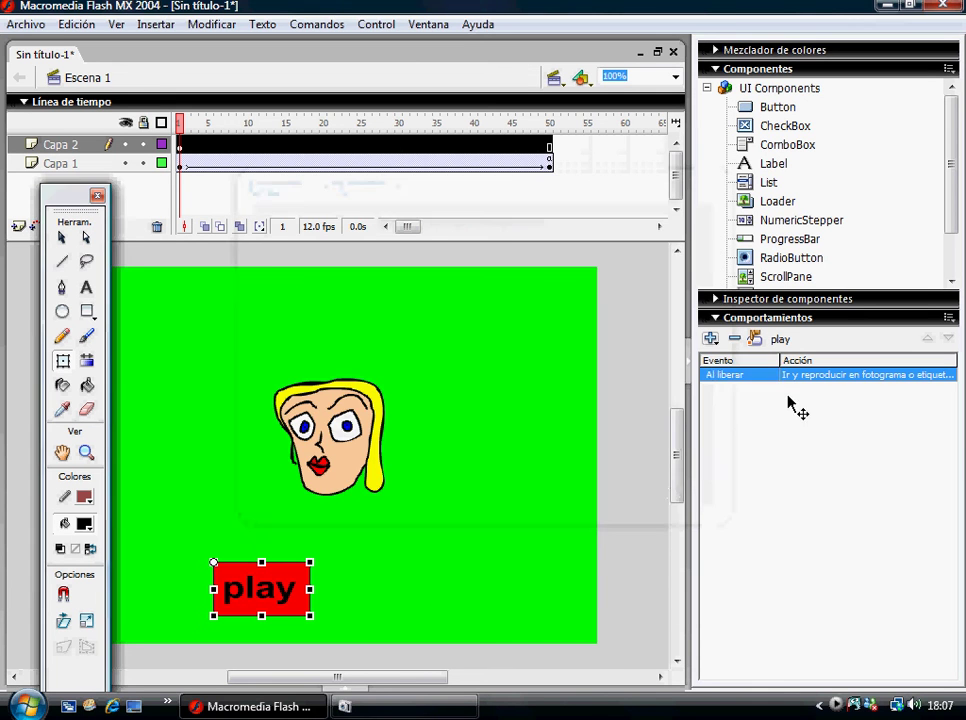
Step: Change the trigger event of the play button's behaviour to "Al presionar" and deselect the button
{"action": "left_click", "coordinate": [745, 374]}
{"action": "left_click", "coordinate": [772, 374]}
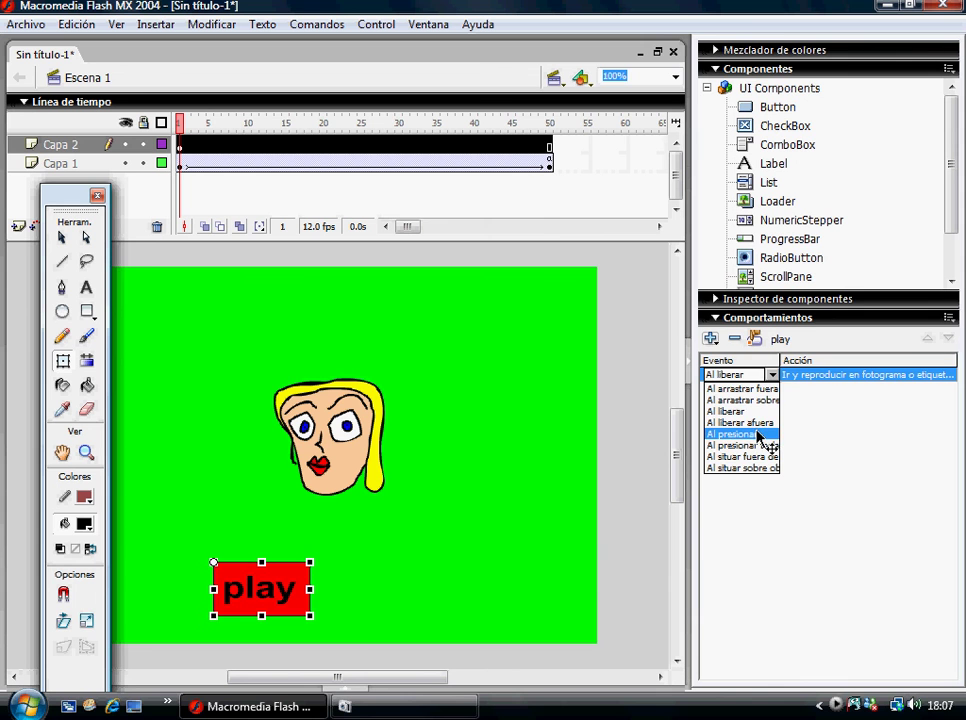
{"action": "left_click", "coordinate": [758, 437]}
{"action": "left_click", "coordinate": [545, 420]}
Step: Add a stop(); action to frame 1 of Capa 1 and check the script's syntax
{"action": "left_click", "coordinate": [180, 148]}
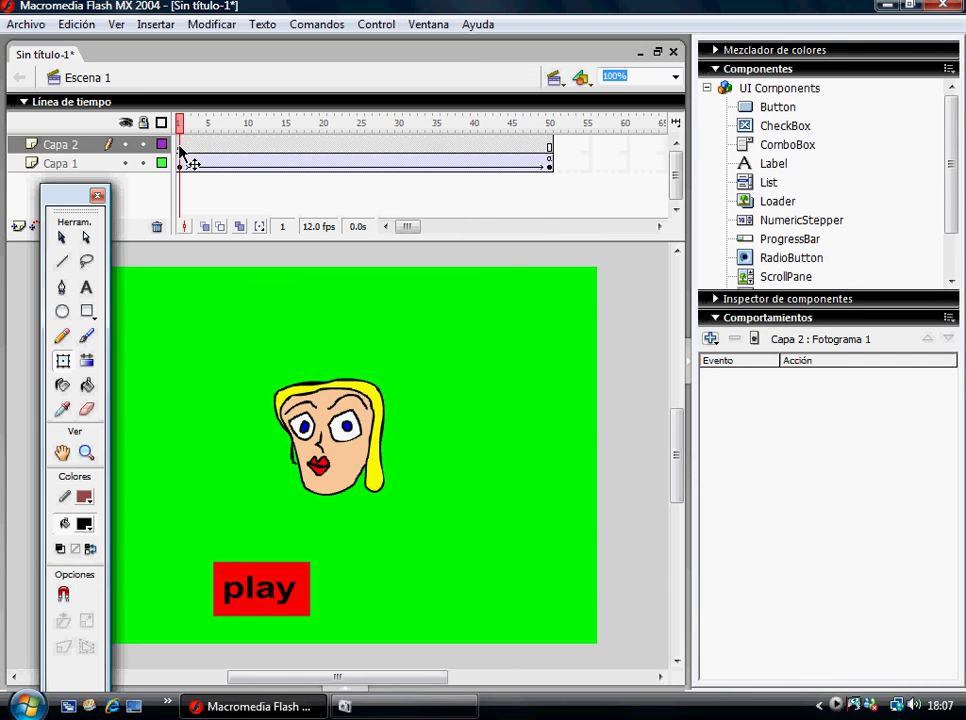
{"action": "left_click", "coordinate": [182, 166]}
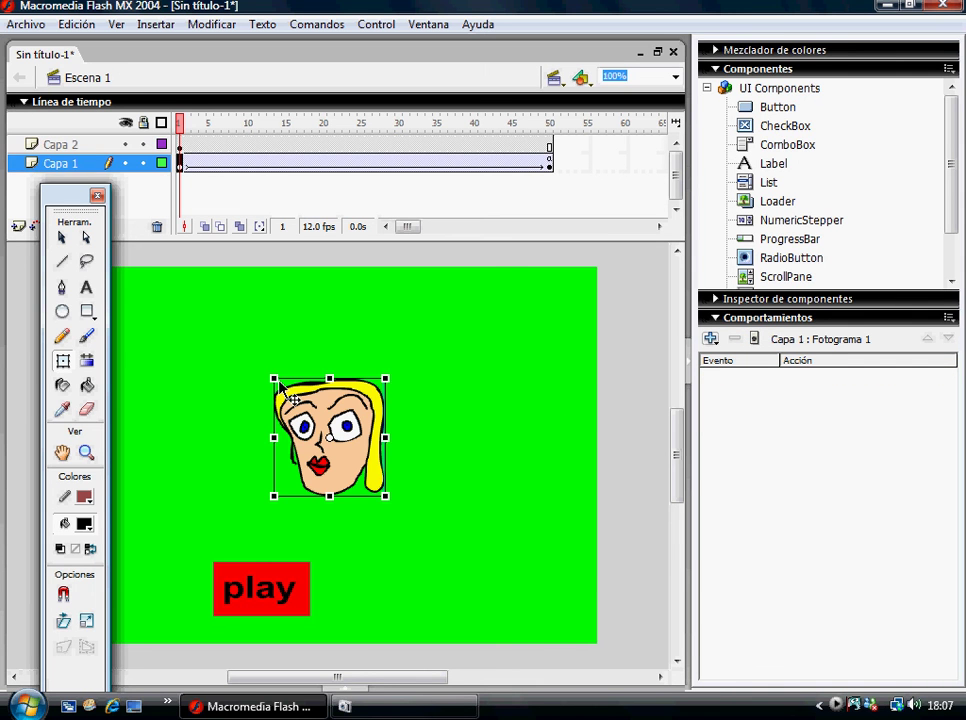
{"action": "left_click", "coordinate": [336, 686]}
{"action": "left_click", "coordinate": [224, 279]}
{"action": "mouse_move", "coordinate": [300, 302]}
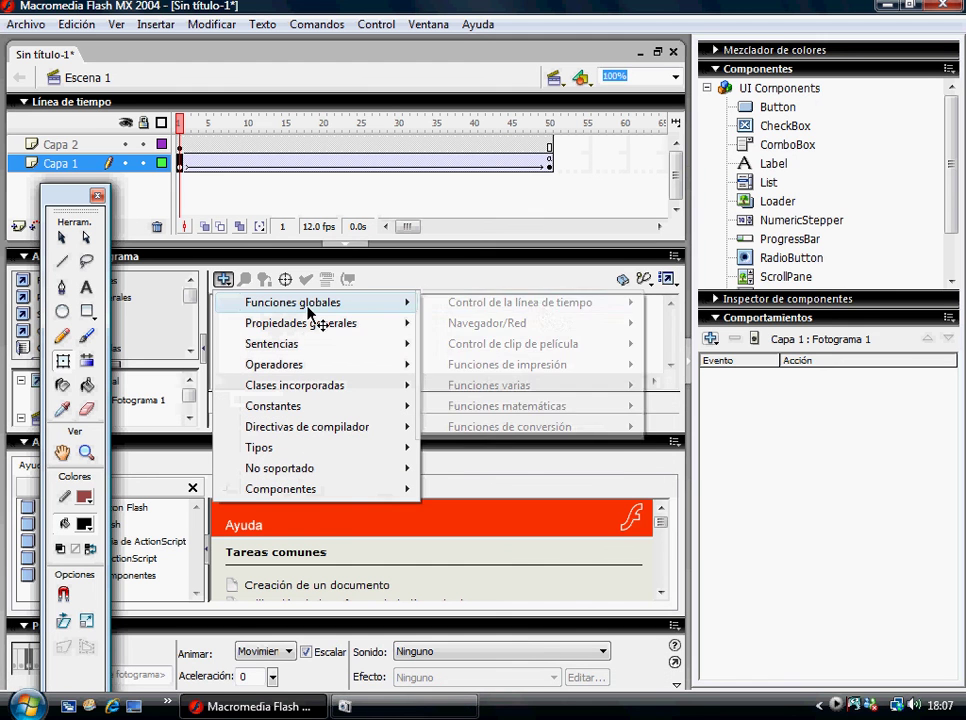
{"action": "mouse_move", "coordinate": [558, 316]}
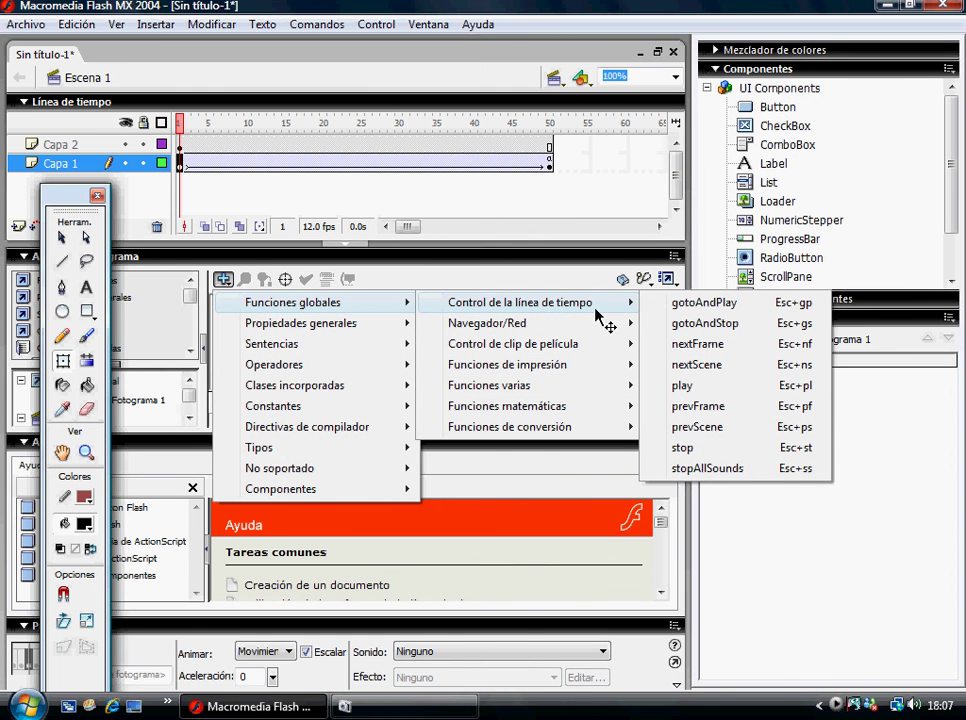
{"action": "left_click", "coordinate": [682, 447]}
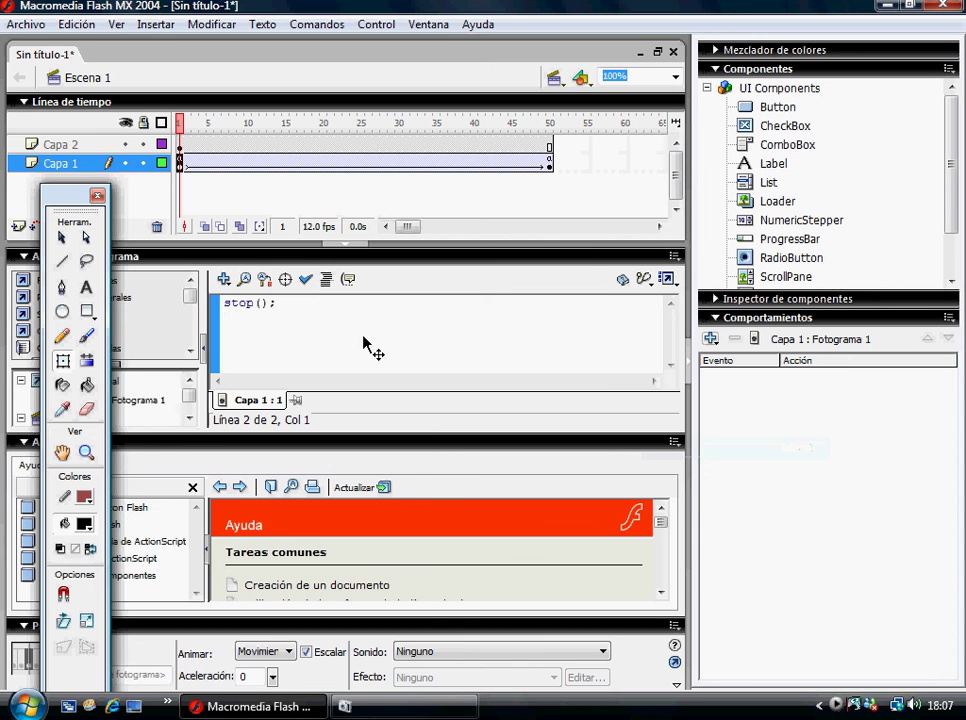
{"action": "left_click", "coordinate": [305, 279]}
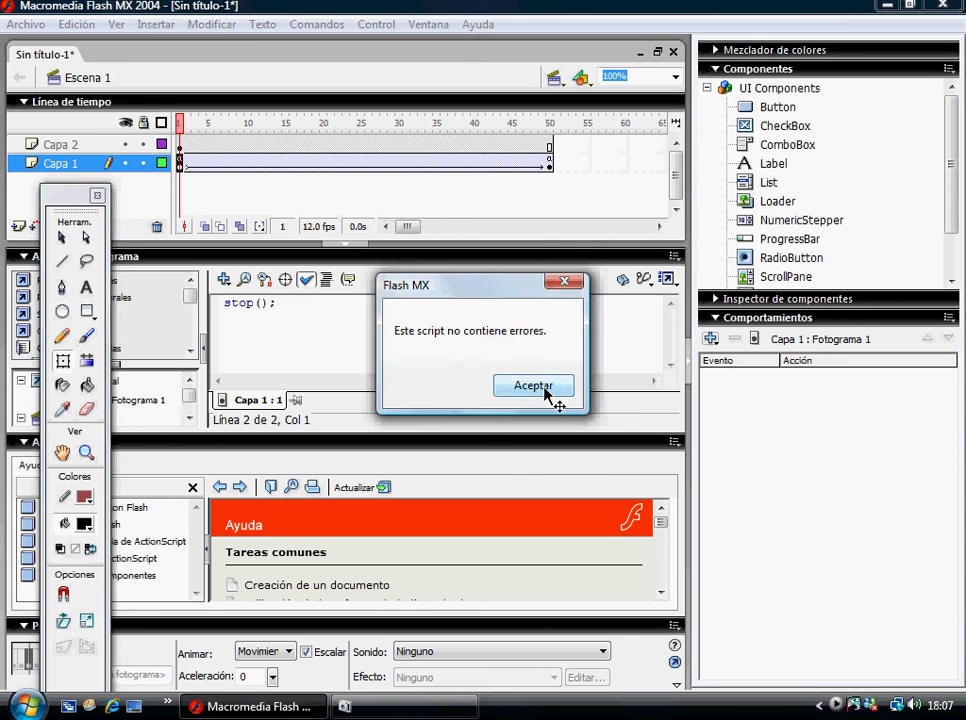
{"action": "left_click", "coordinate": [543, 385]}
{"action": "left_click", "coordinate": [344, 243]}
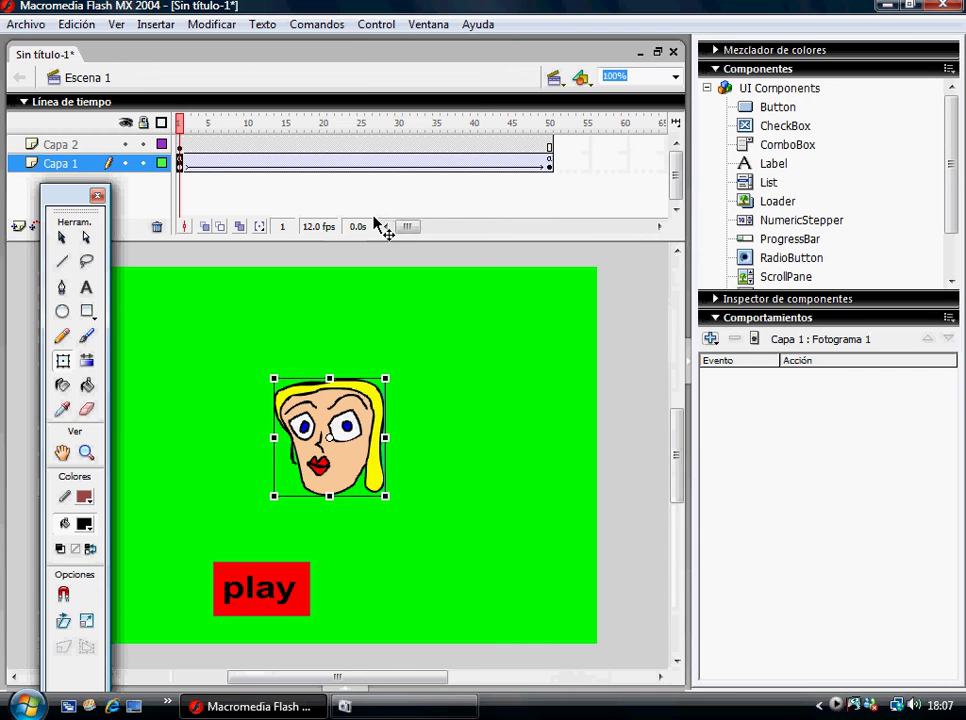
Step: Test the movie, run the face animation twice with the play button, and close the preview
{"action": "left_click", "coordinate": [358, 26]}
{"action": "left_click", "coordinate": [395, 162]}
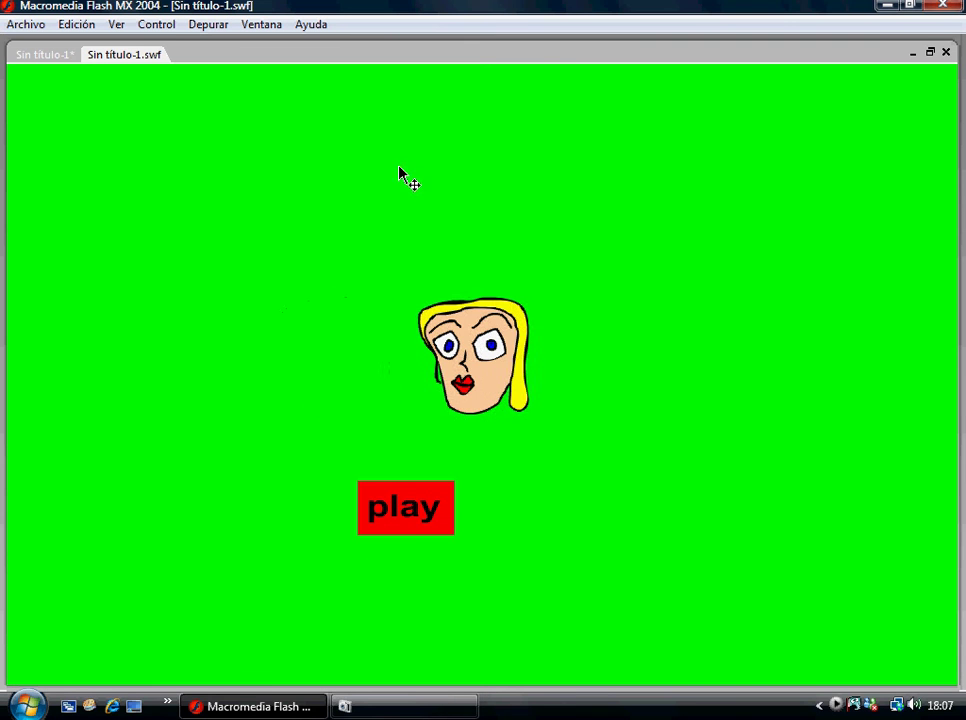
{"action": "left_click", "coordinate": [403, 526]}
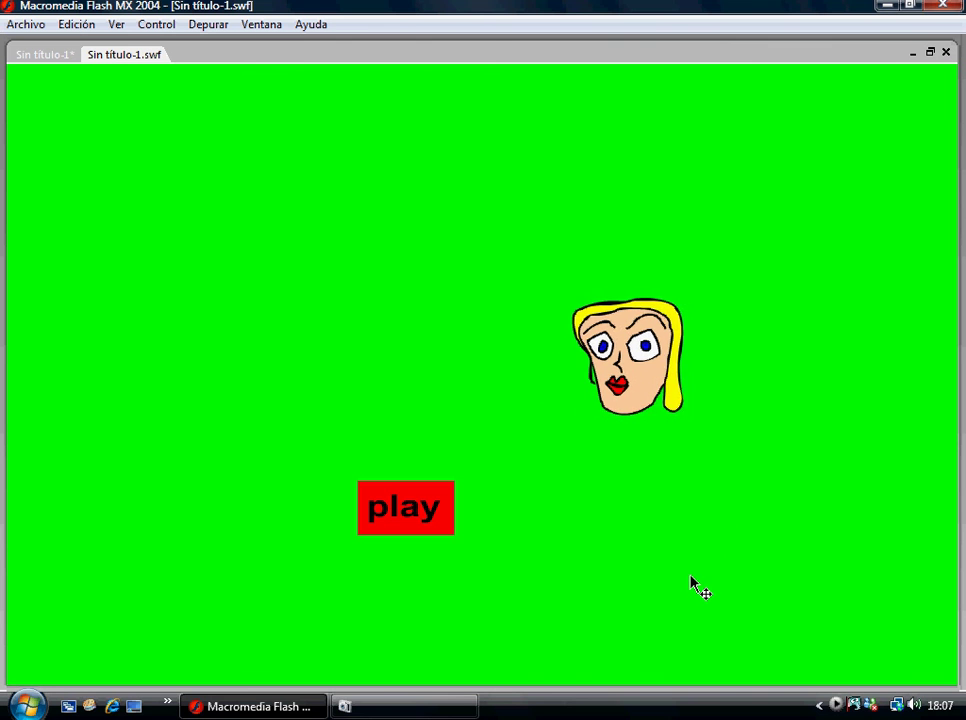
{"action": "left_click", "coordinate": [413, 513]}
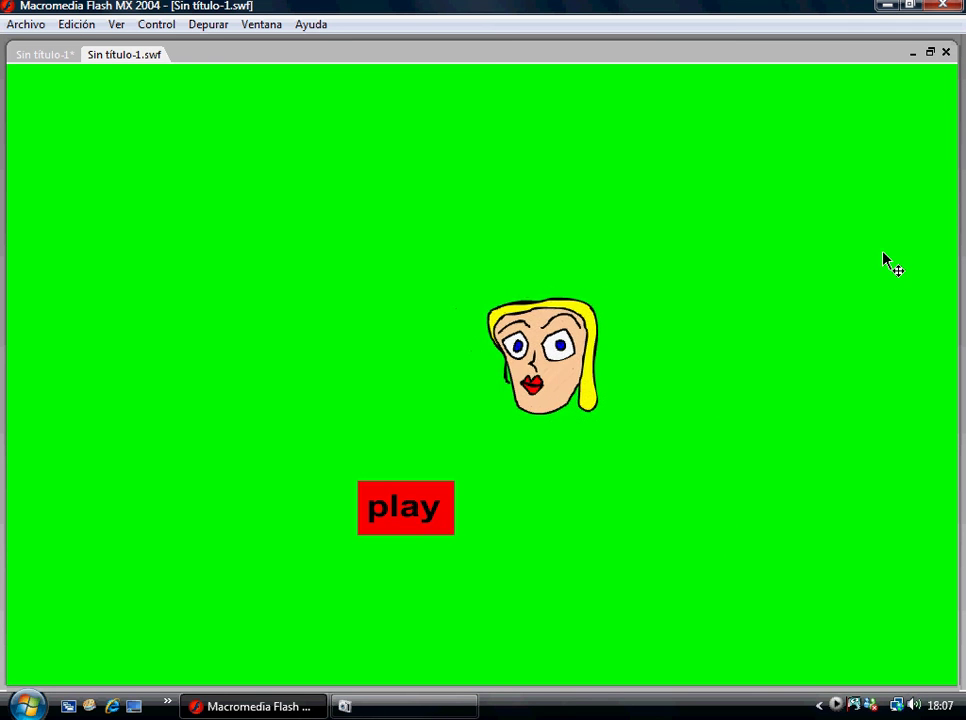
{"action": "left_click", "coordinate": [946, 54]}
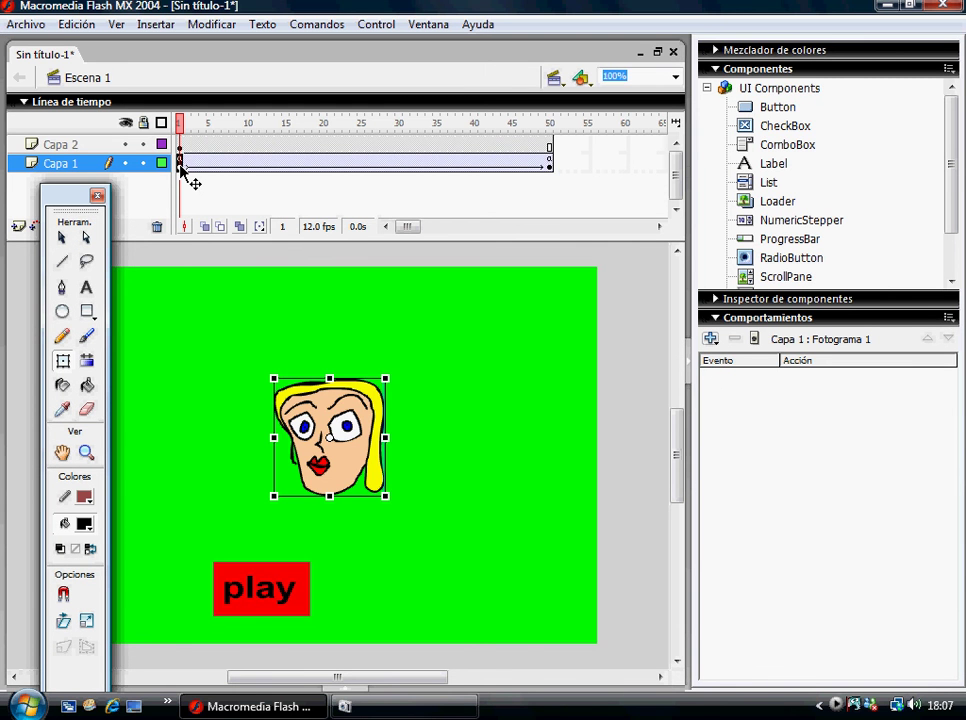
Step: Copy the whole face tween, frames 1 to 50 of Capa 1, and paste it at frame 51
{"action": "double_click", "coordinate": [549, 167]}
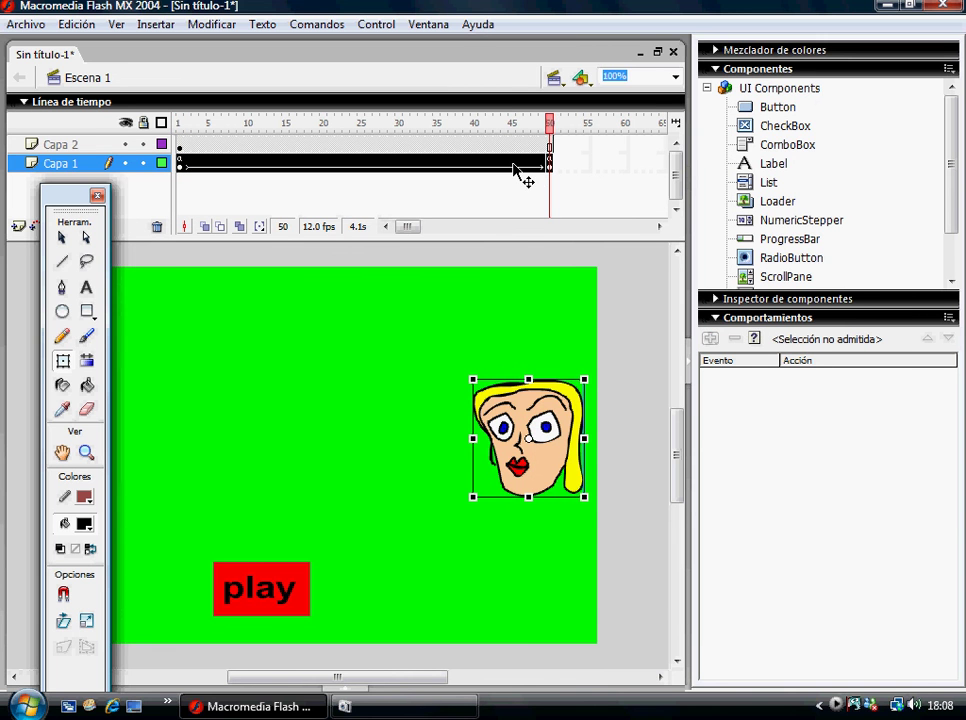
{"action": "right_click", "coordinate": [513, 166]}
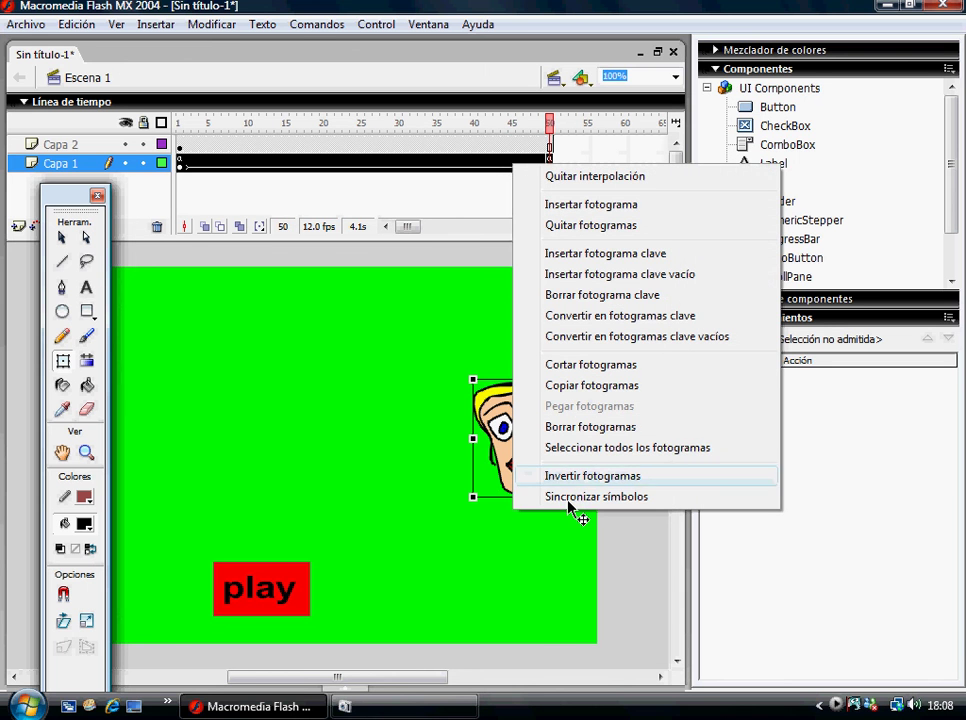
{"action": "left_click", "coordinate": [586, 390]}
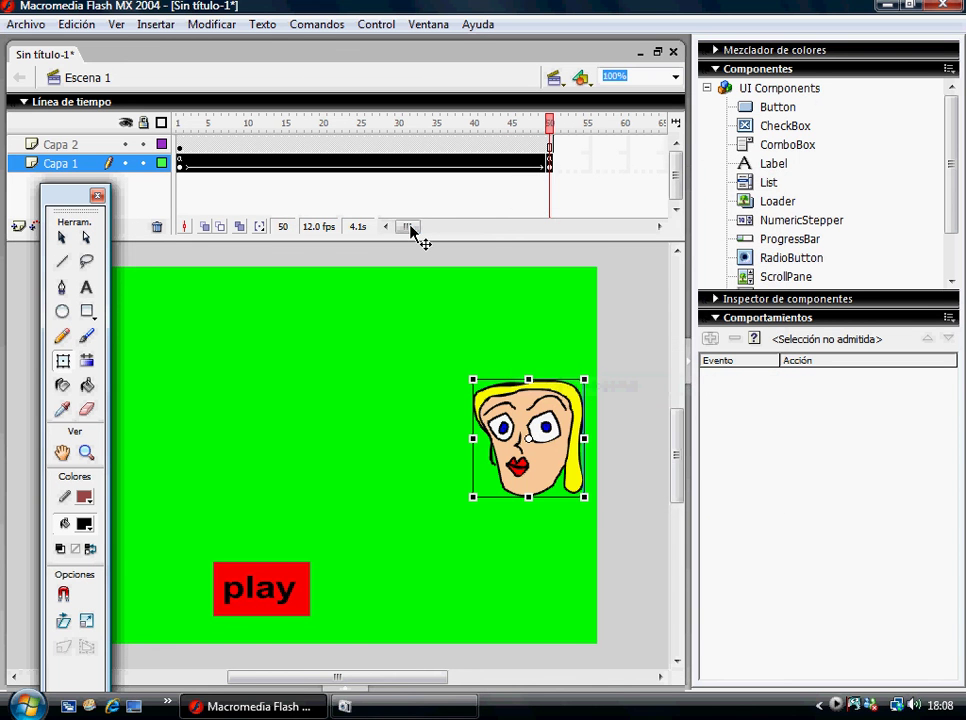
{"action": "left_click_drag", "start_coordinate": [413, 230], "coordinate": [417, 230]}
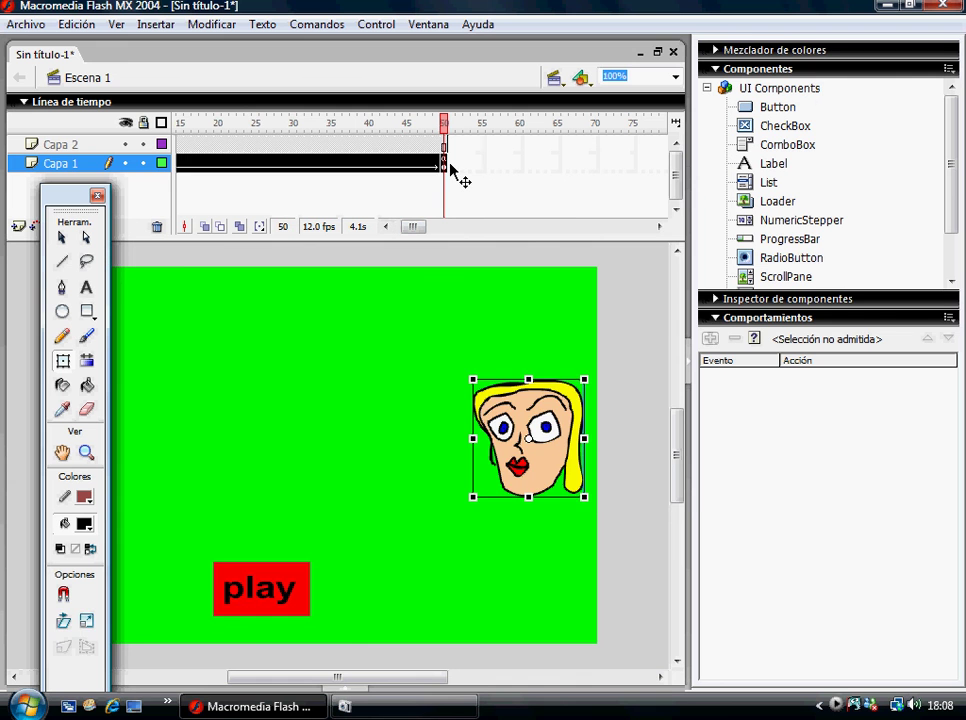
{"action": "right_click", "coordinate": [450, 166]}
{"action": "left_click", "coordinate": [541, 409]}
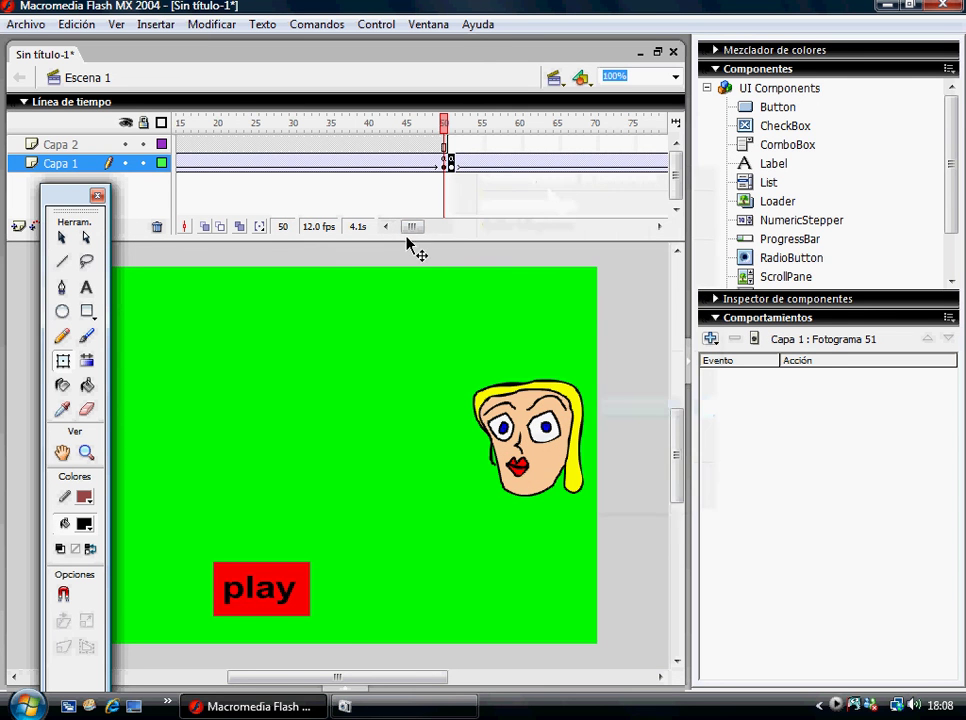
Step: Reverse the pasted frames 51 to 100 of Capa 1 so the face travels back to its starting position
{"action": "mouse_move", "coordinate": [412, 230]}
{"action": "left_mouse_down"}
{"action": "mouse_move", "coordinate": [431, 230]}
{"action": "mouse_move", "coordinate": [423, 230]}
{"action": "left_mouse_up"}
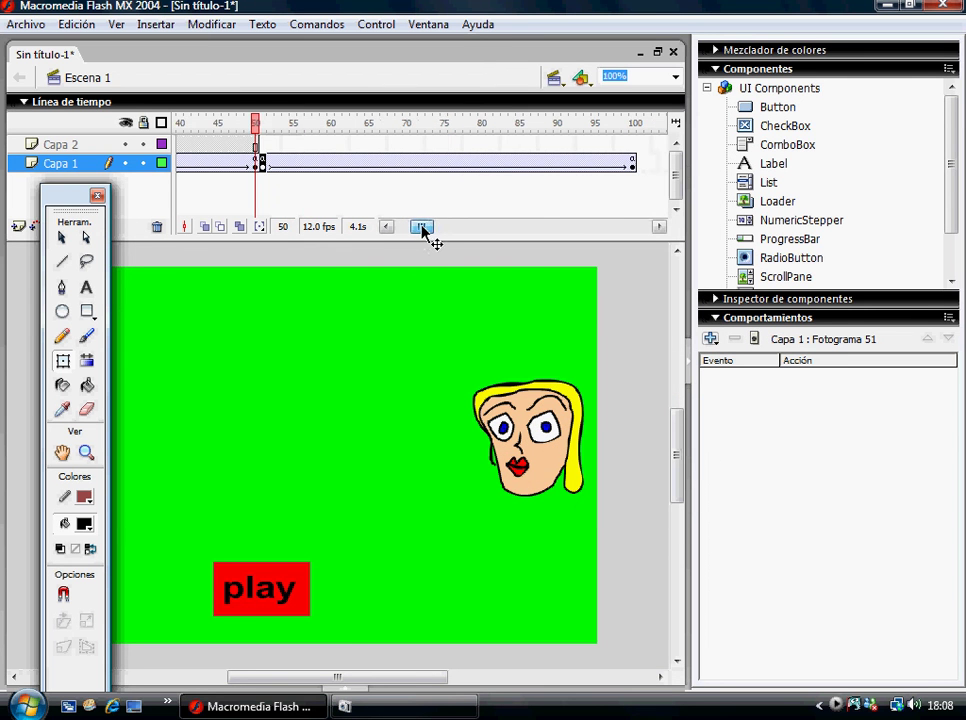
{"action": "double_click", "coordinate": [632, 163]}
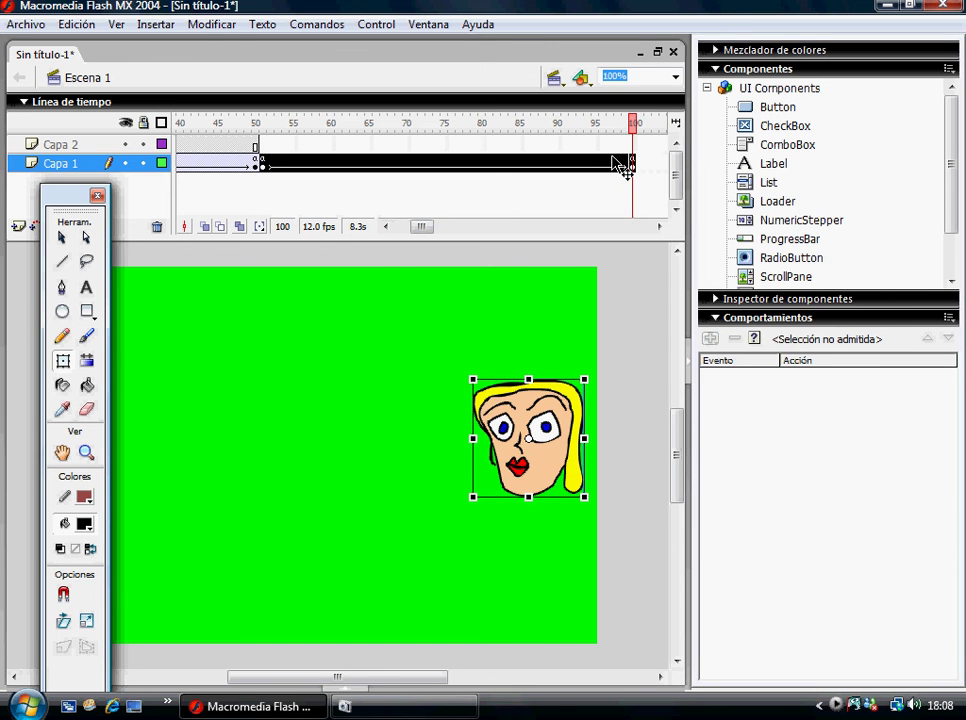
{"action": "right_click", "coordinate": [613, 158]}
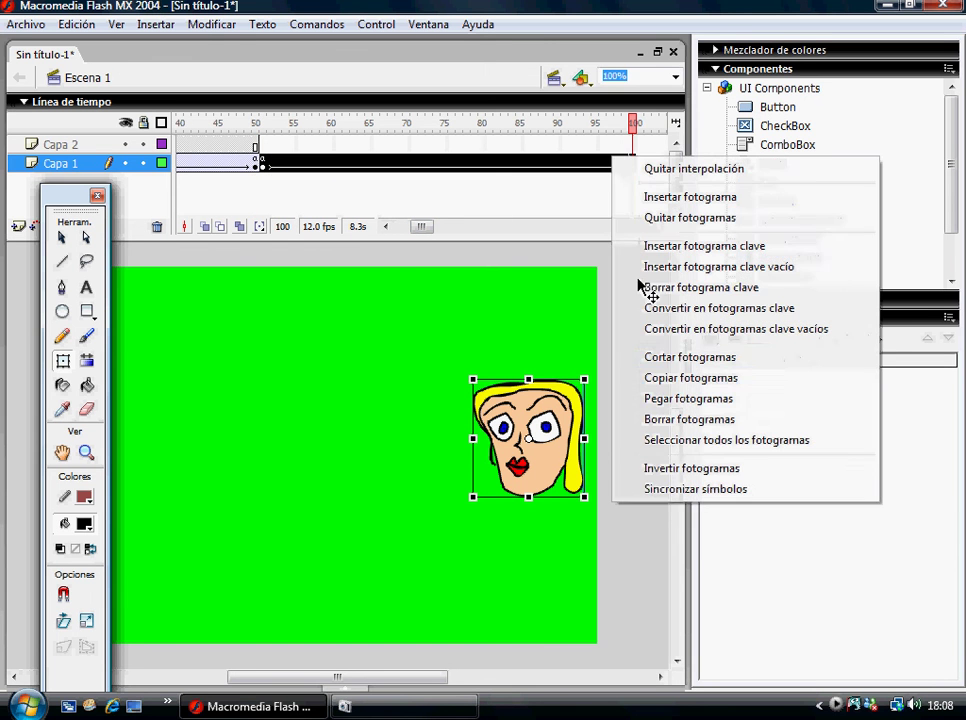
{"action": "left_click", "coordinate": [675, 476]}
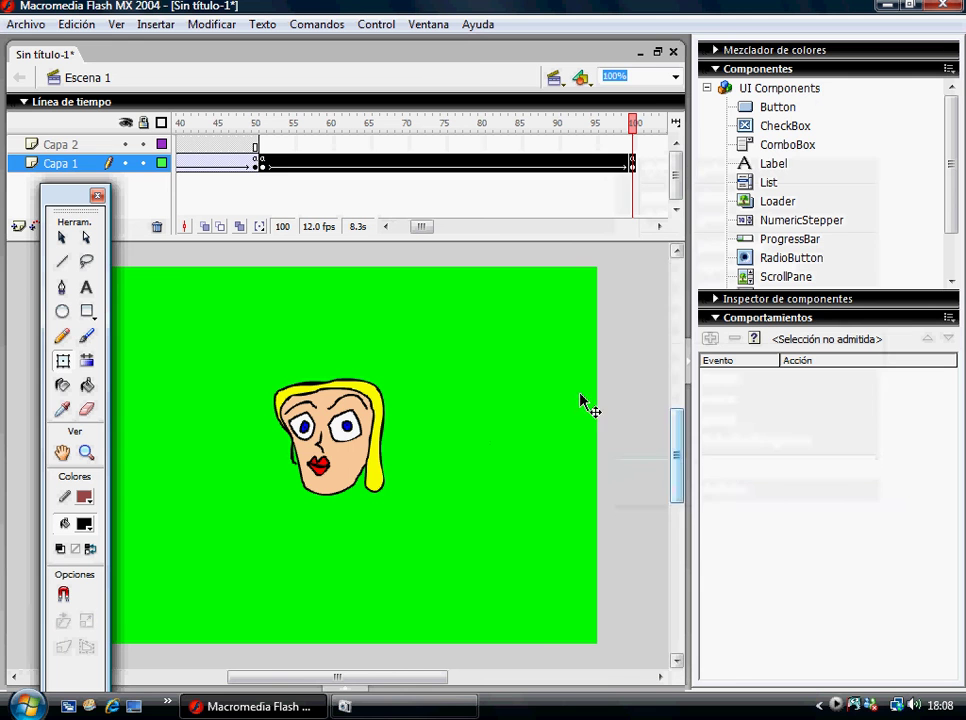
Step: Extend the play button on Capa 2 with a keyframe at frame 100
{"action": "left_click", "coordinate": [634, 146]}
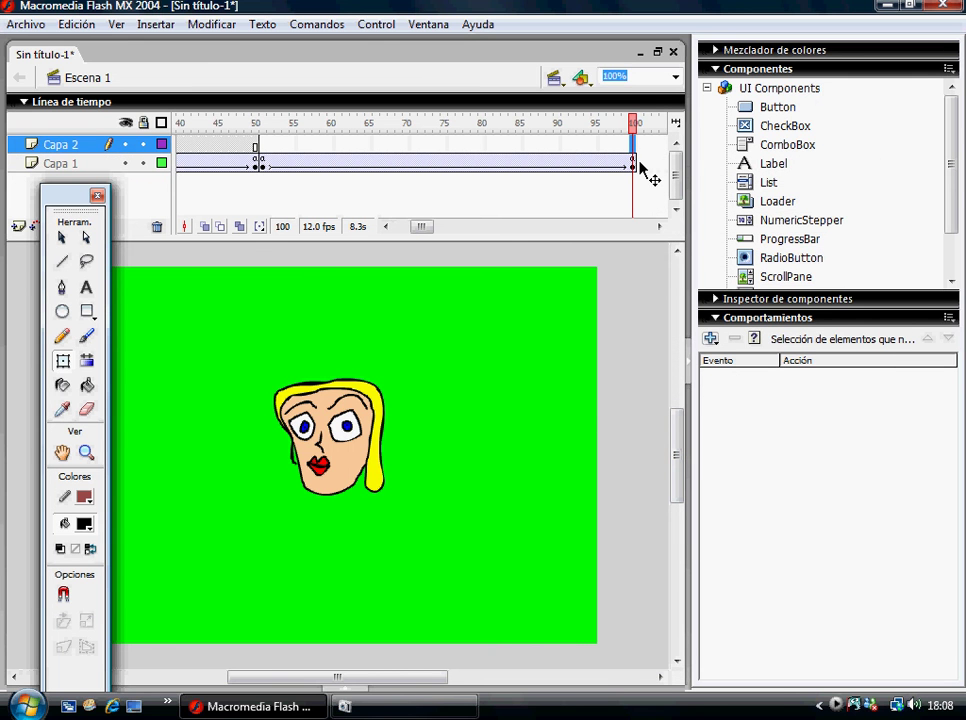
{"action": "key", "text": "ctrl+v"}
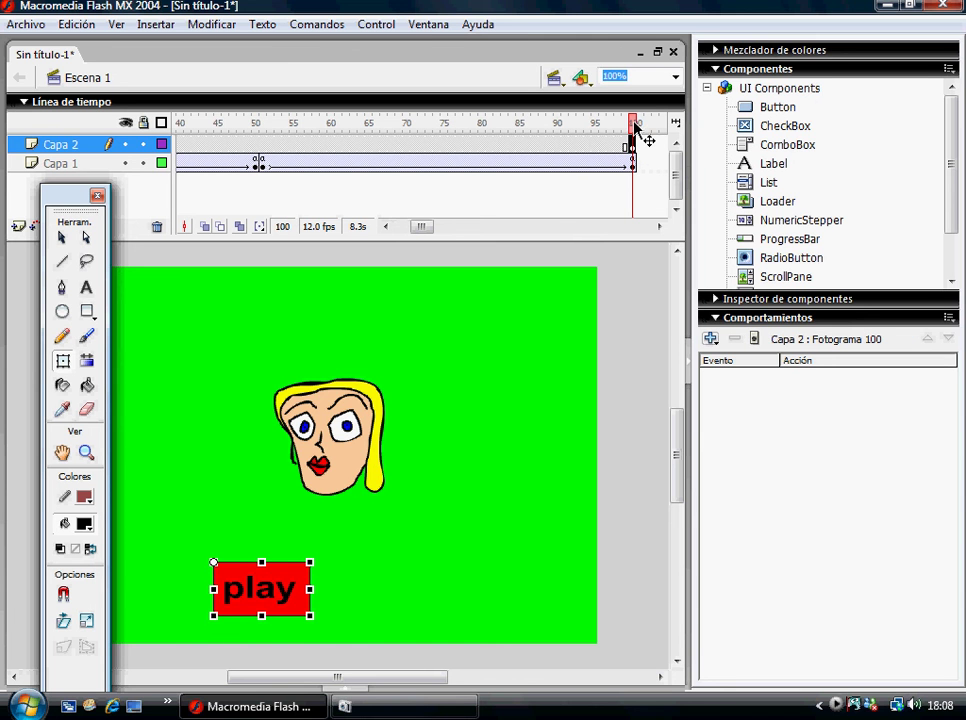
{"action": "mouse_move", "coordinate": [634, 124]}
{"action": "left_mouse_down"}
{"action": "mouse_move", "coordinate": [511, 138]}
{"action": "mouse_move", "coordinate": [192, 146]}
{"action": "mouse_move", "coordinate": [298, 166]}
{"action": "mouse_move", "coordinate": [317, 157]}
{"action": "mouse_move", "coordinate": [296, 157]}
{"action": "mouse_move", "coordinate": [548, 162]}
{"action": "mouse_move", "coordinate": [633, 145]}
{"action": "left_mouse_up"}
{"action": "mouse_move", "coordinate": [354, 678]}
{"action": "left_mouse_down"}
{"action": "mouse_move", "coordinate": [328, 678]}
{"action": "mouse_move", "coordinate": [358, 676]}
{"action": "left_mouse_up"}
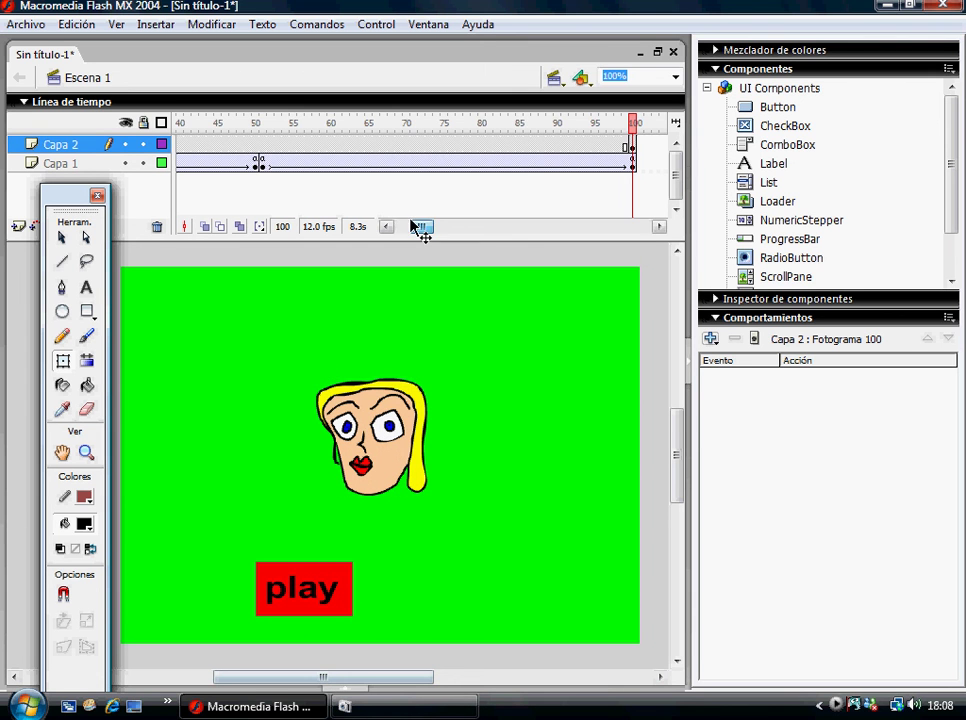
{"action": "left_click_drag", "start_coordinate": [422, 226], "coordinate": [402, 231]}
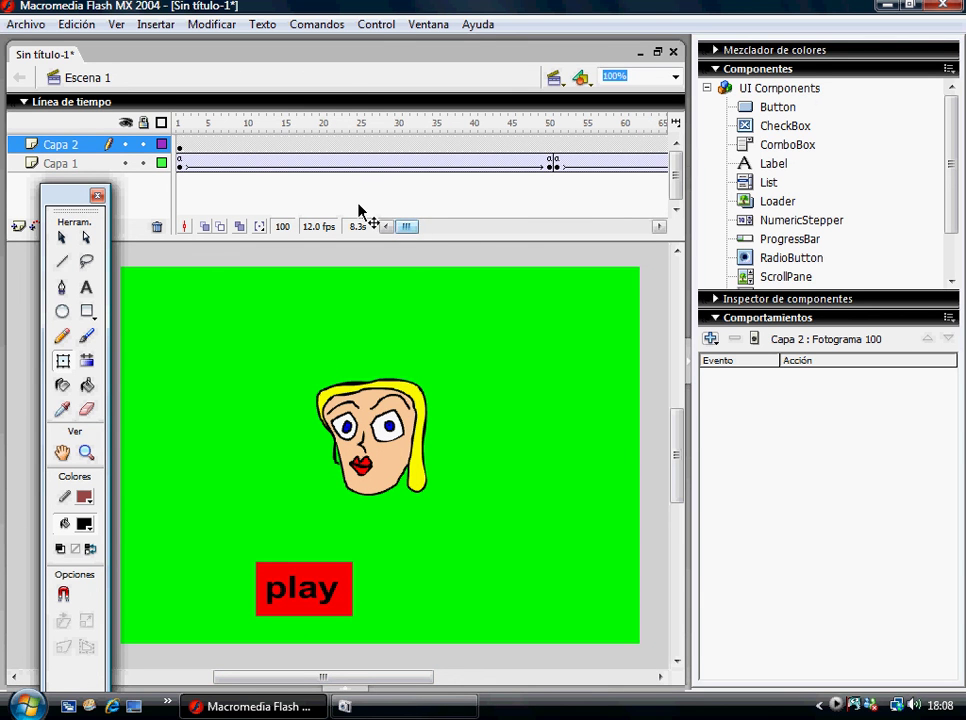
Step: Test the movie with the reversed return motion, trigger the play button at the stop, and close the preview
{"action": "left_click", "coordinate": [380, 24]}
{"action": "left_click", "coordinate": [406, 164]}
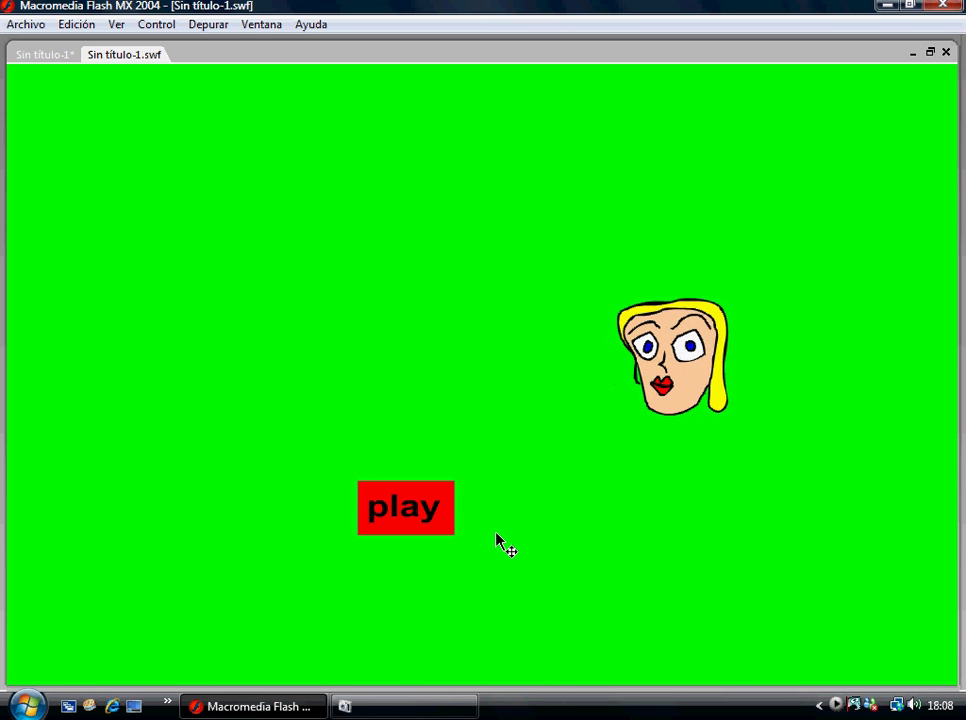
{"action": "left_click", "coordinate": [442, 522]}
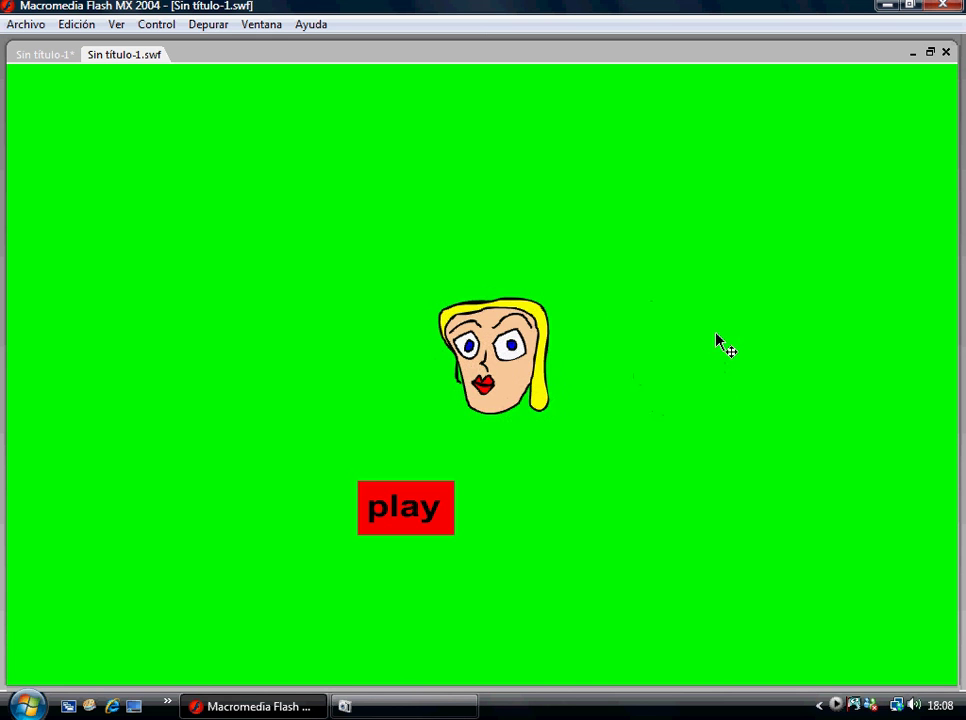
{"action": "left_click", "coordinate": [946, 53]}
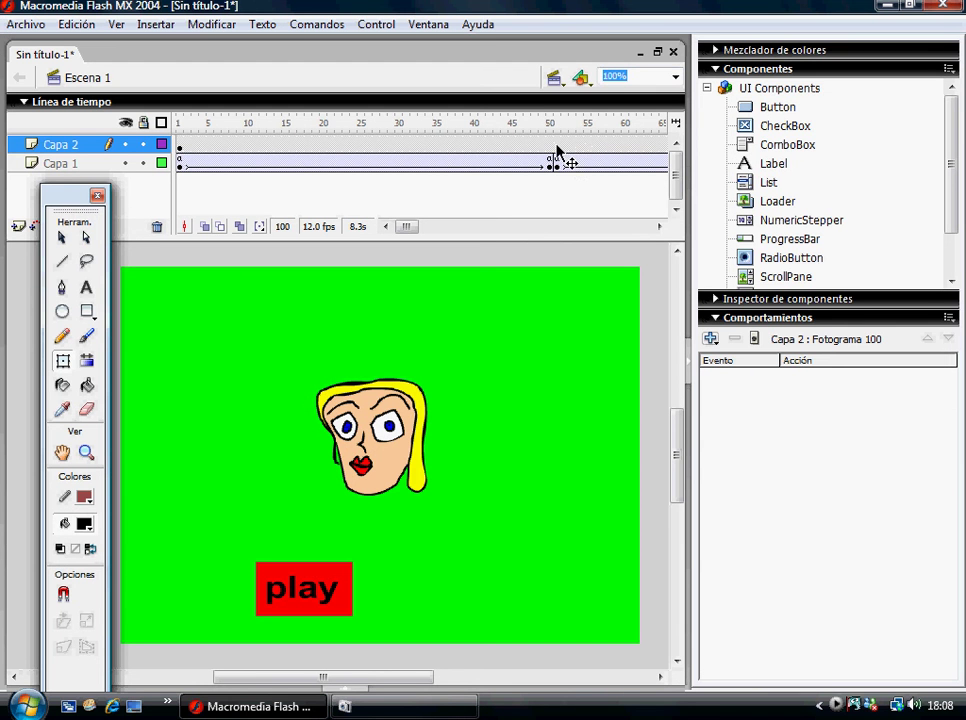
Step: Insert a keyframe at frame 51 of Capa 2 and edit the start frame in the play button's behaviour there
{"action": "left_click", "coordinate": [557, 150]}
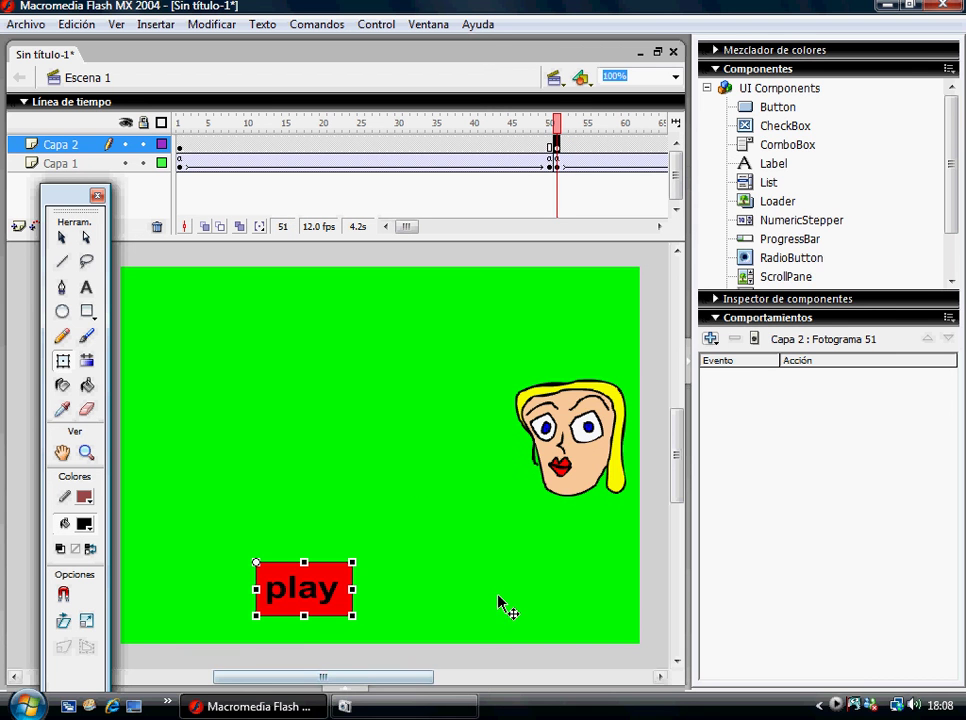
{"action": "left_click", "coordinate": [358, 622]}
{"action": "left_click", "coordinate": [340, 600]}
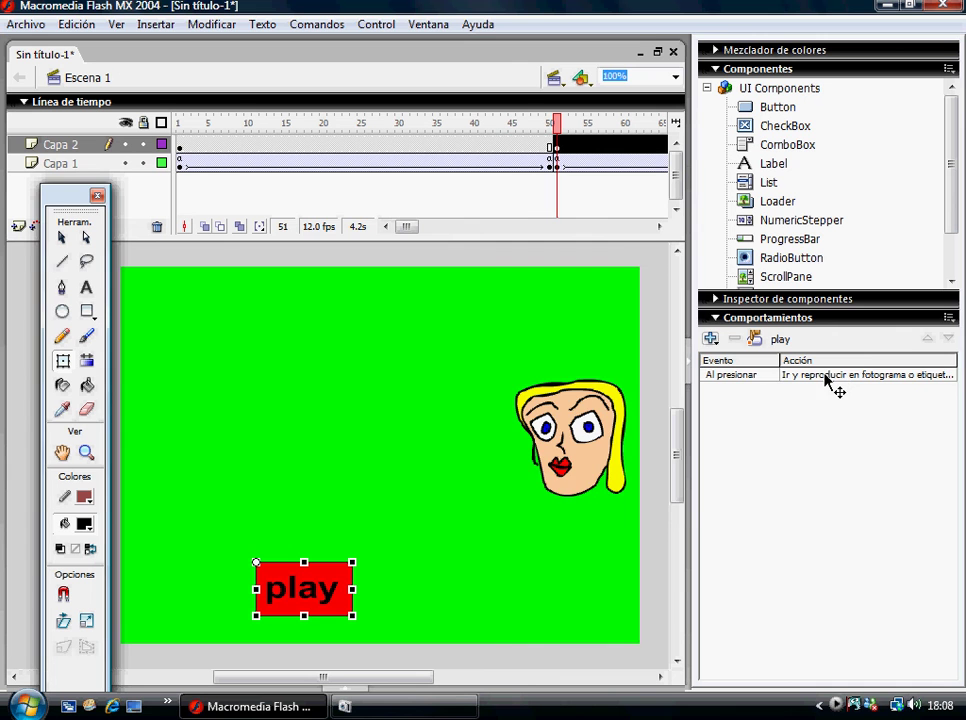
{"action": "double_click", "coordinate": [827, 376]}
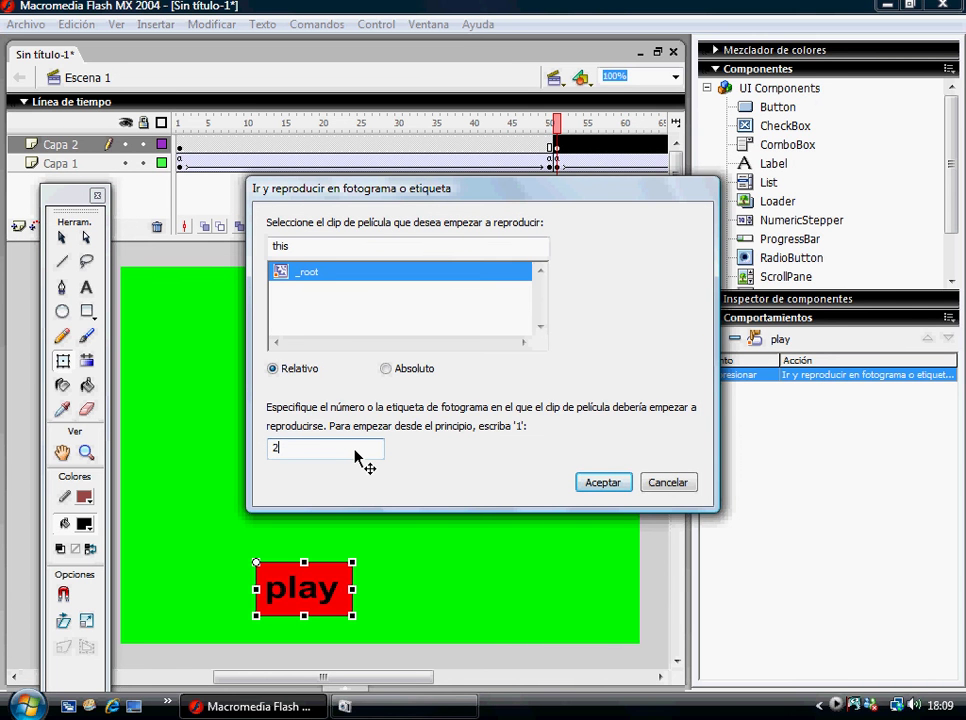
{"action": "left_click", "coordinate": [603, 483]}
Step: Test the movie with the edited behaviour of the second play button and close the preview
{"action": "left_click", "coordinate": [378, 24]}
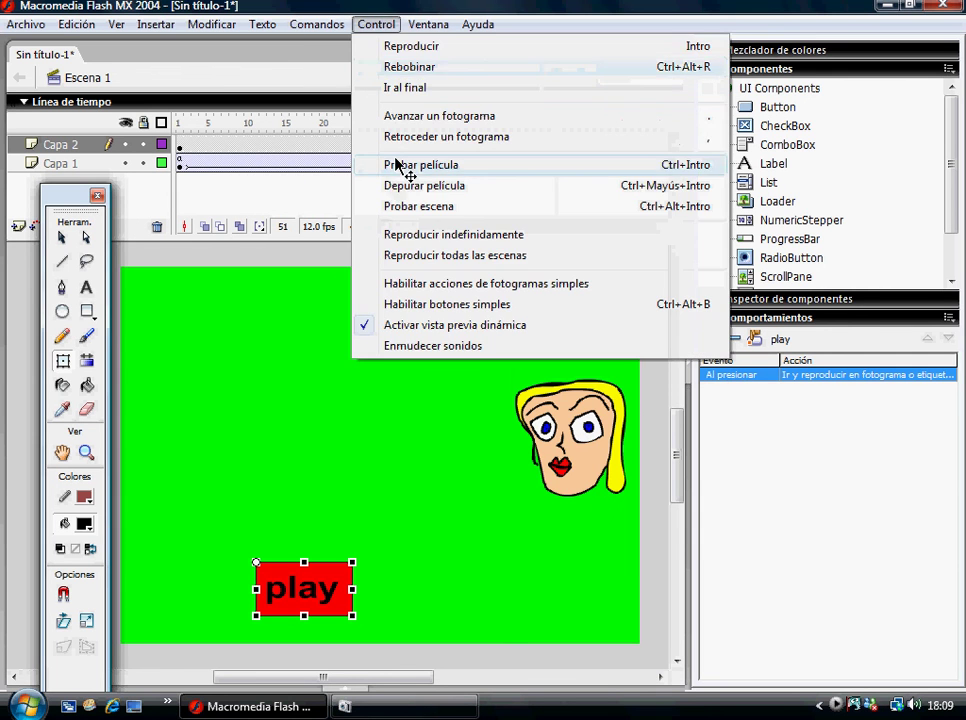
{"action": "left_click", "coordinate": [405, 165]}
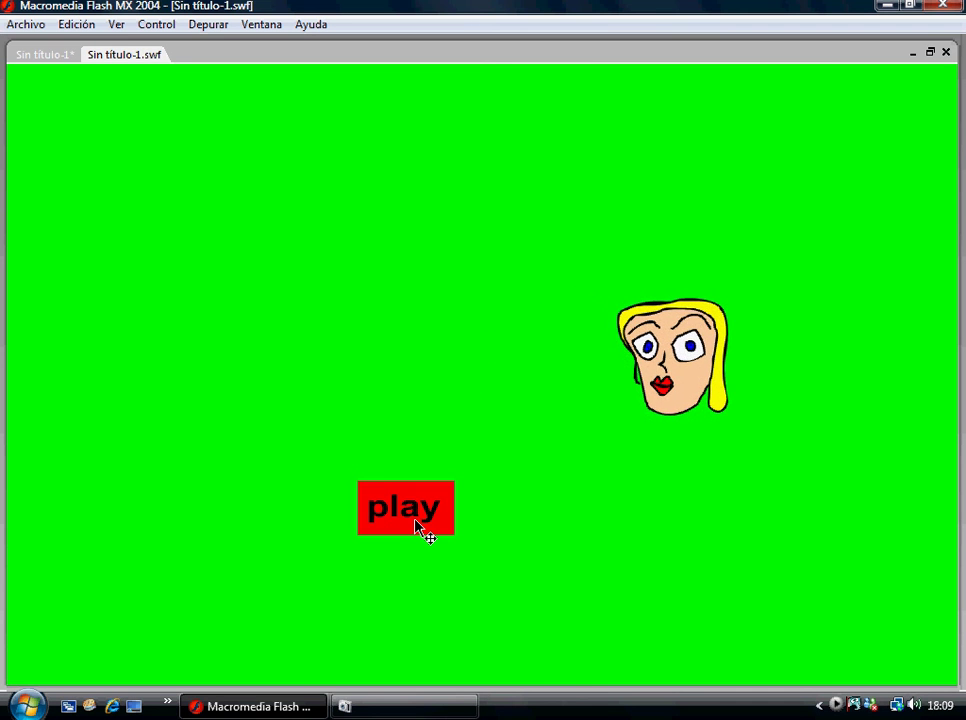
{"action": "left_click", "coordinate": [947, 53]}
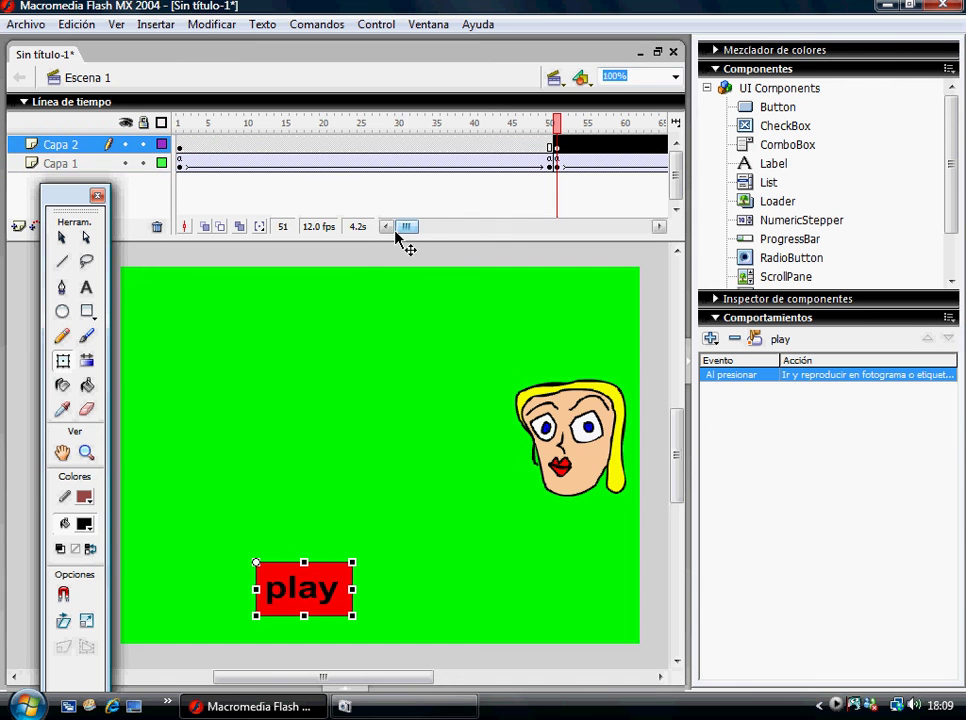
Step: Remove frames 2 to 50 from Capa 2
{"action": "left_click", "coordinate": [186, 150]}
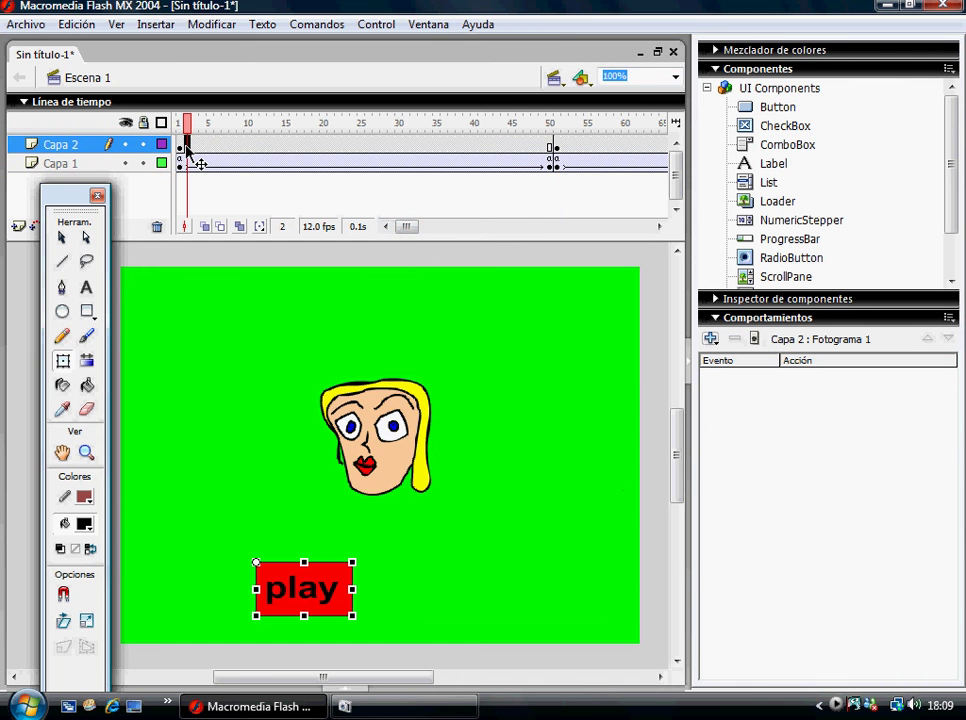
{"action": "left_click", "coordinate": [549, 147], "text": "shift"}
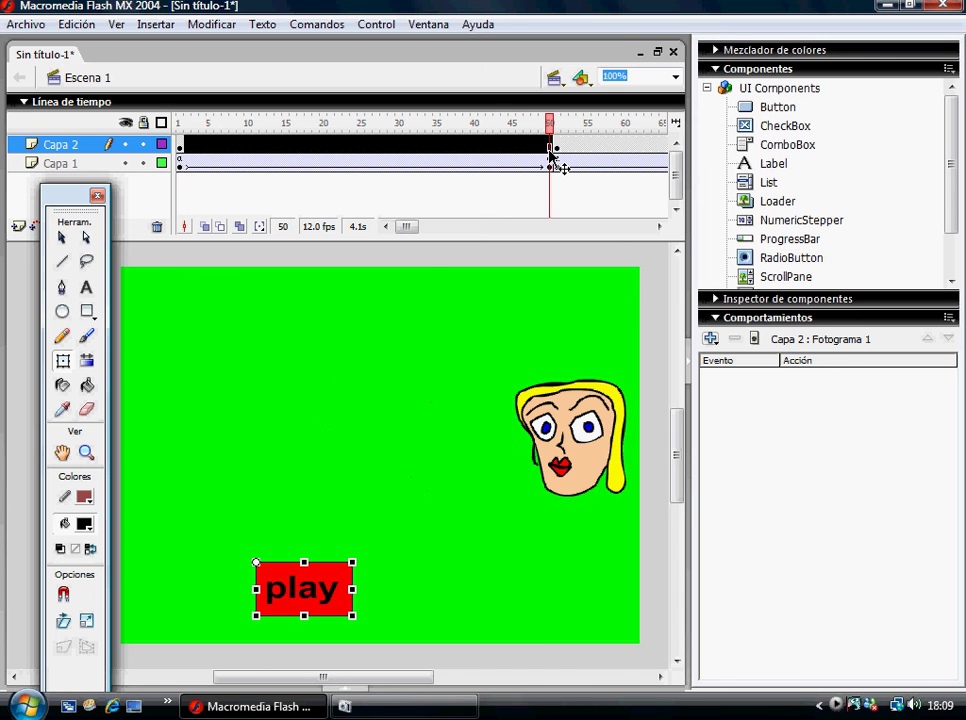
{"action": "right_click", "coordinate": [549, 150]}
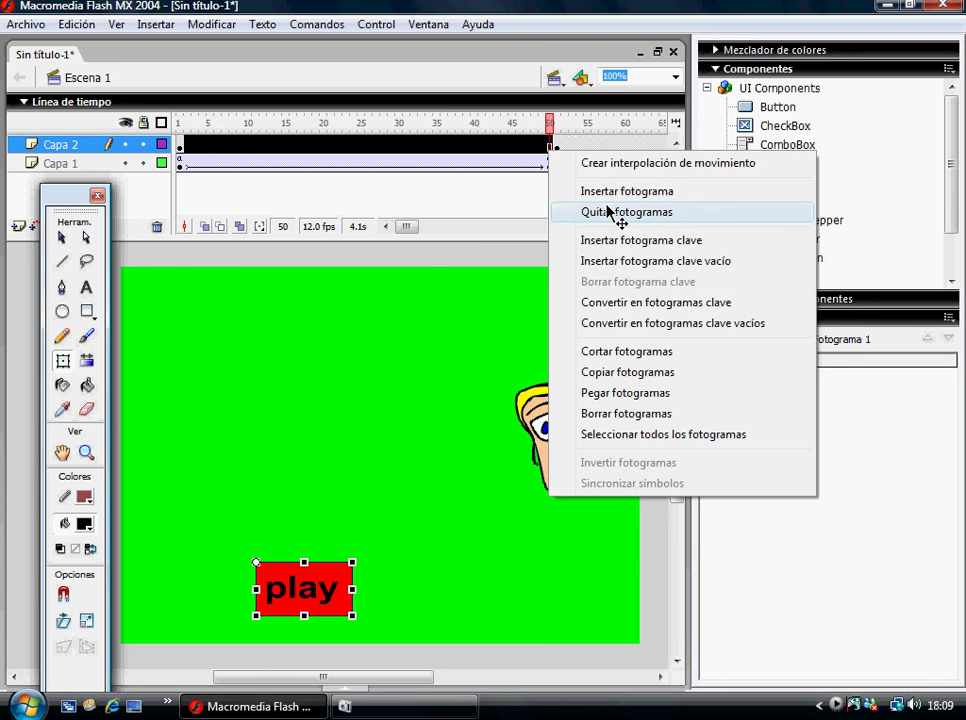
{"action": "left_click", "coordinate": [607, 211]}
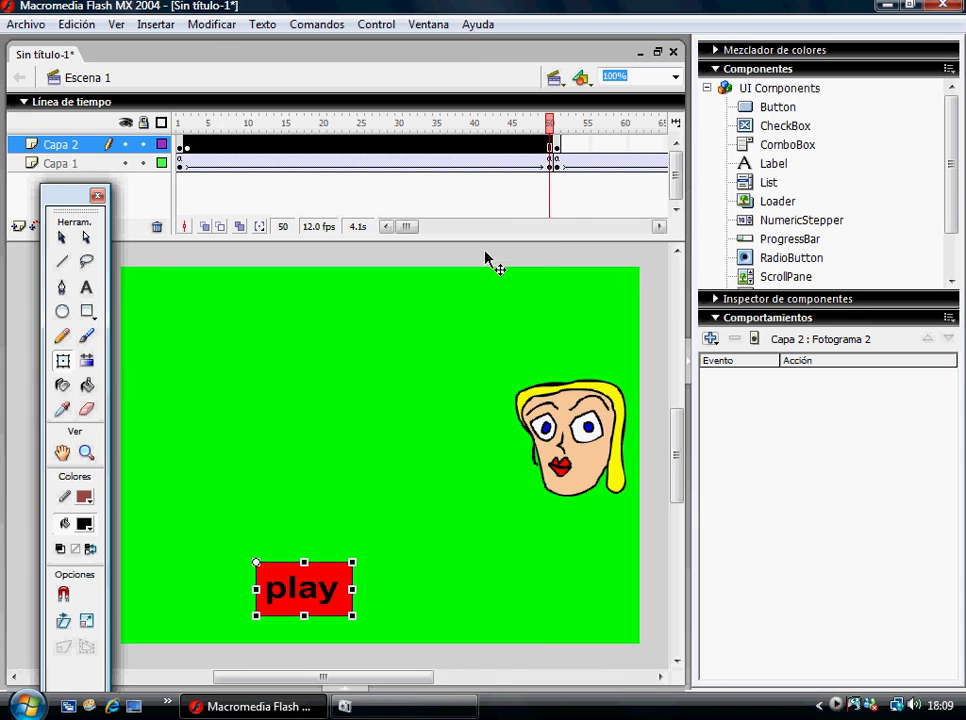
Step: Clear the contents of frames 2 to 50 on Capa 2 so the play button is absent during the first movement
{"action": "left_click", "coordinate": [187, 147]}
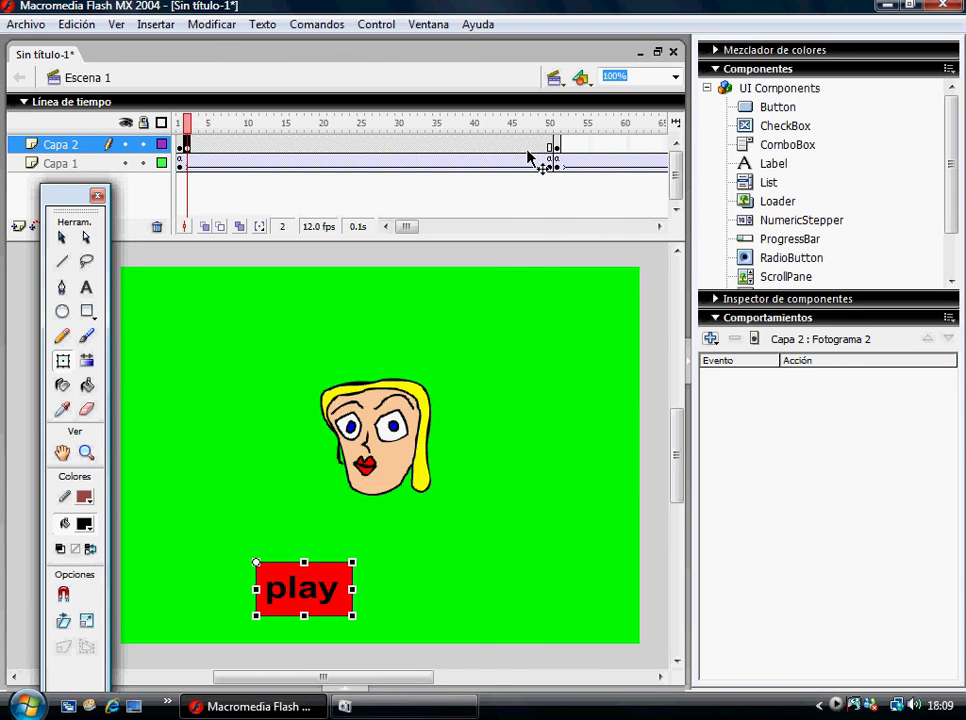
{"action": "left_click", "coordinate": [550, 147], "text": "shift"}
{"action": "right_click", "coordinate": [549, 145]}
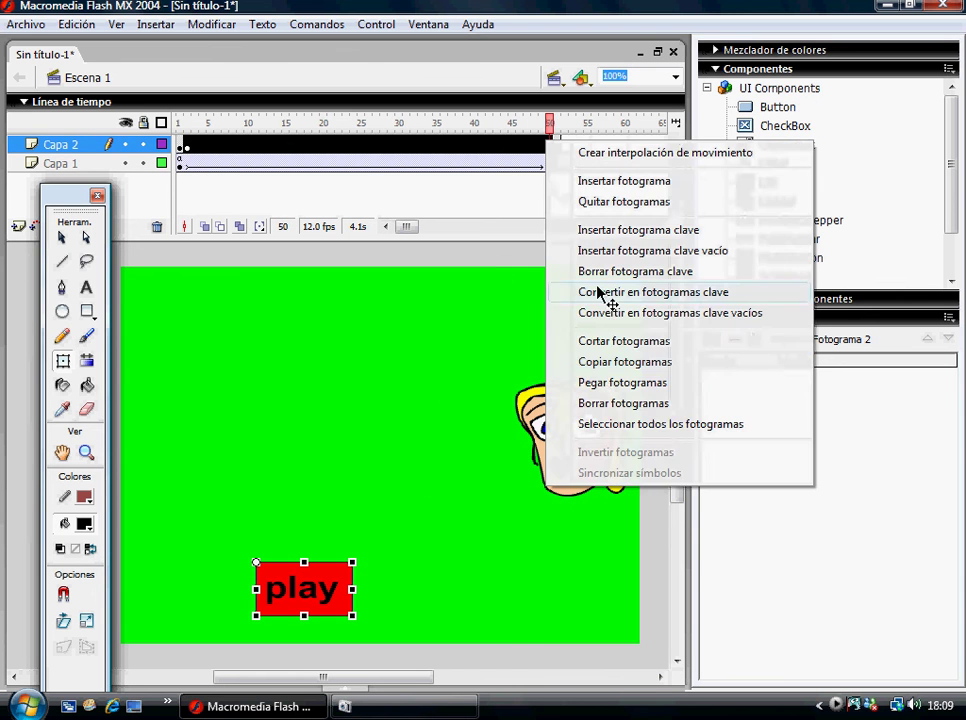
{"action": "left_click", "coordinate": [619, 403]}
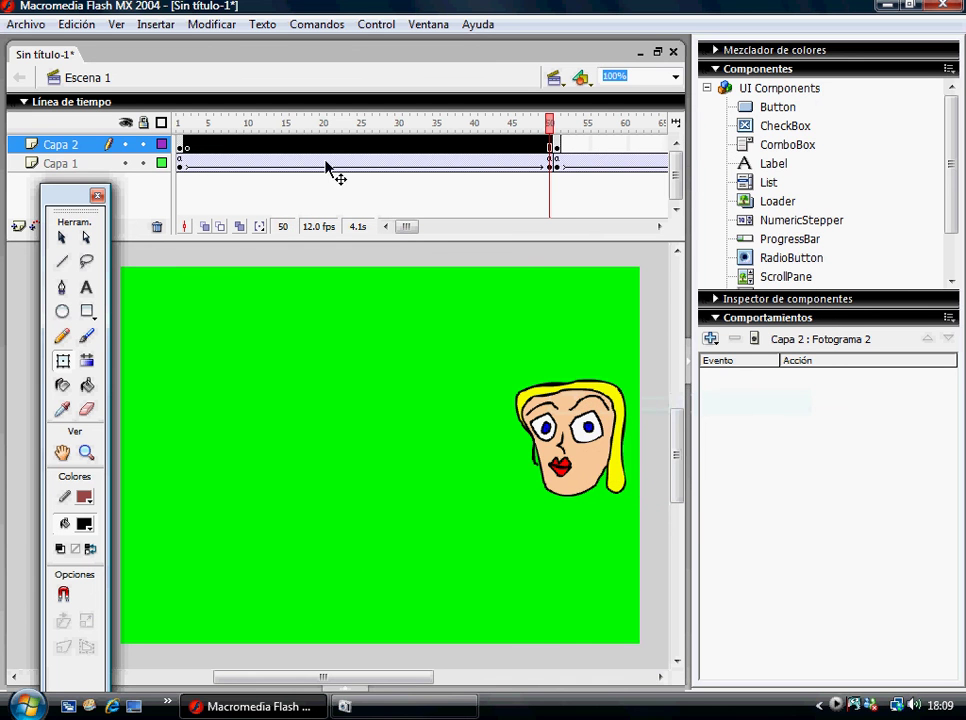
{"action": "left_click", "coordinate": [432, 235]}
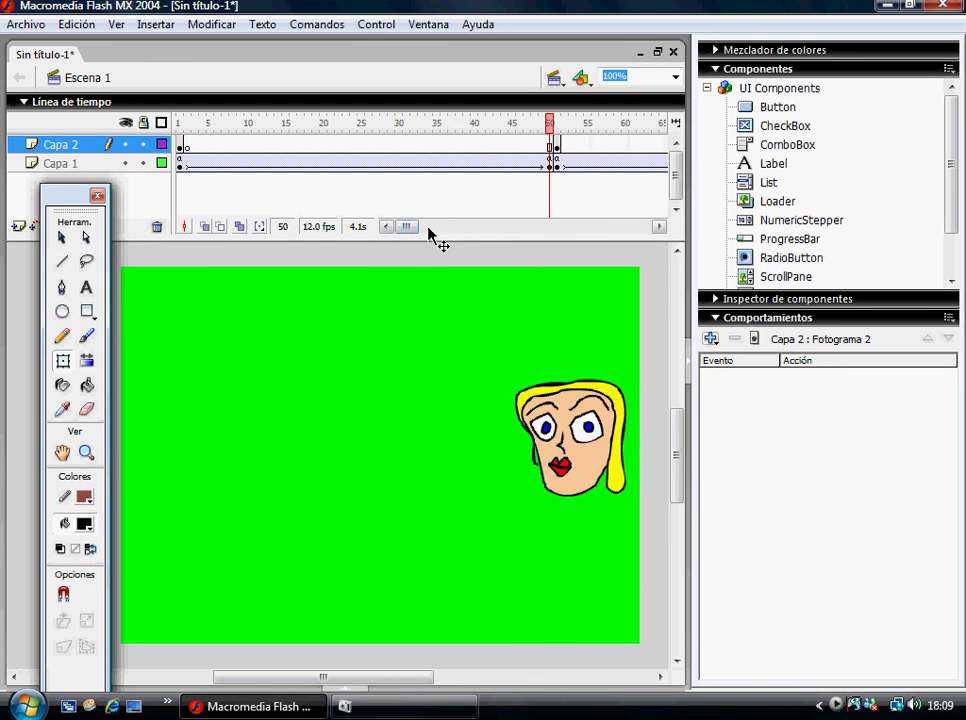
Step: Check frame 51 of Capa 2, test the movie by triggering the play button, and close the preview
{"action": "left_click_drag", "start_coordinate": [420, 231], "coordinate": [438, 236]}
{"action": "left_click", "coordinate": [277, 145]}
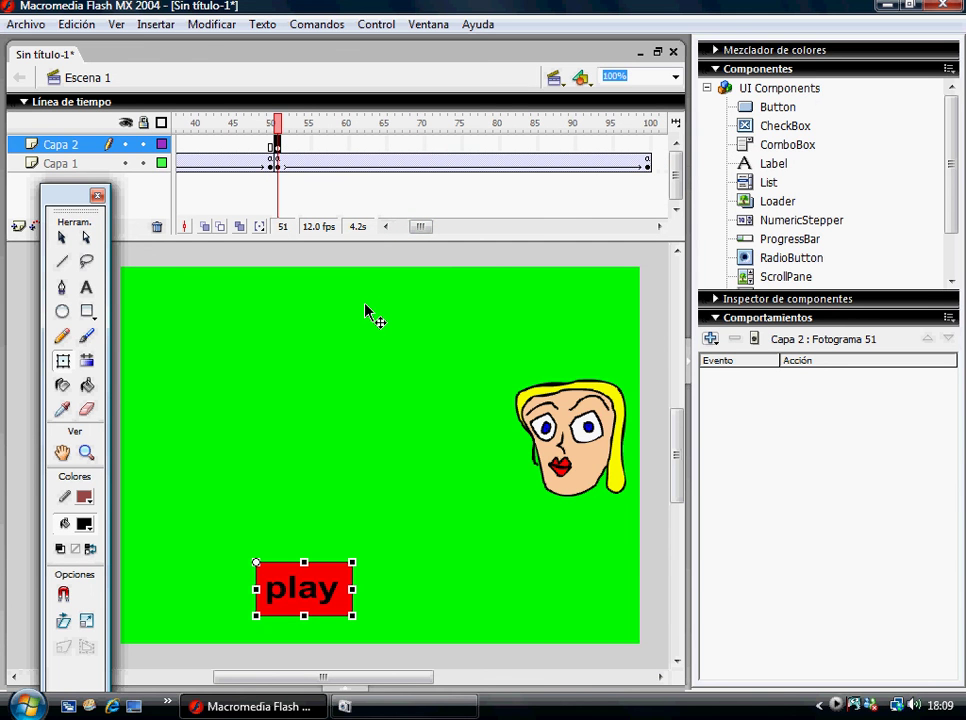
{"action": "left_click", "coordinate": [378, 24]}
{"action": "left_click", "coordinate": [431, 162]}
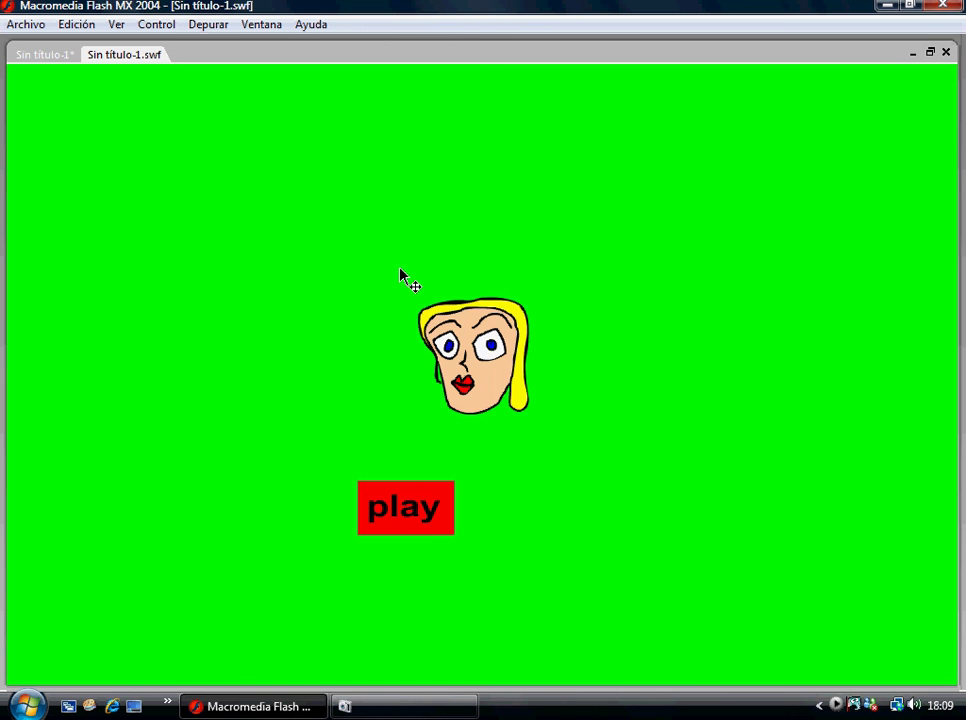
{"action": "left_click", "coordinate": [419, 514]}
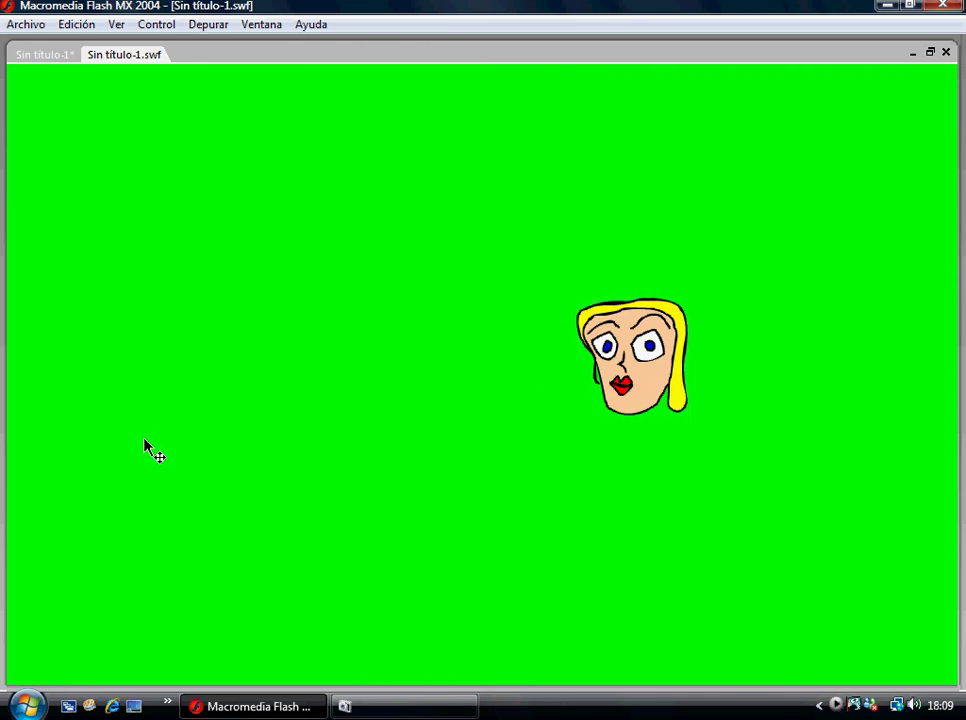
{"action": "left_click", "coordinate": [948, 52]}
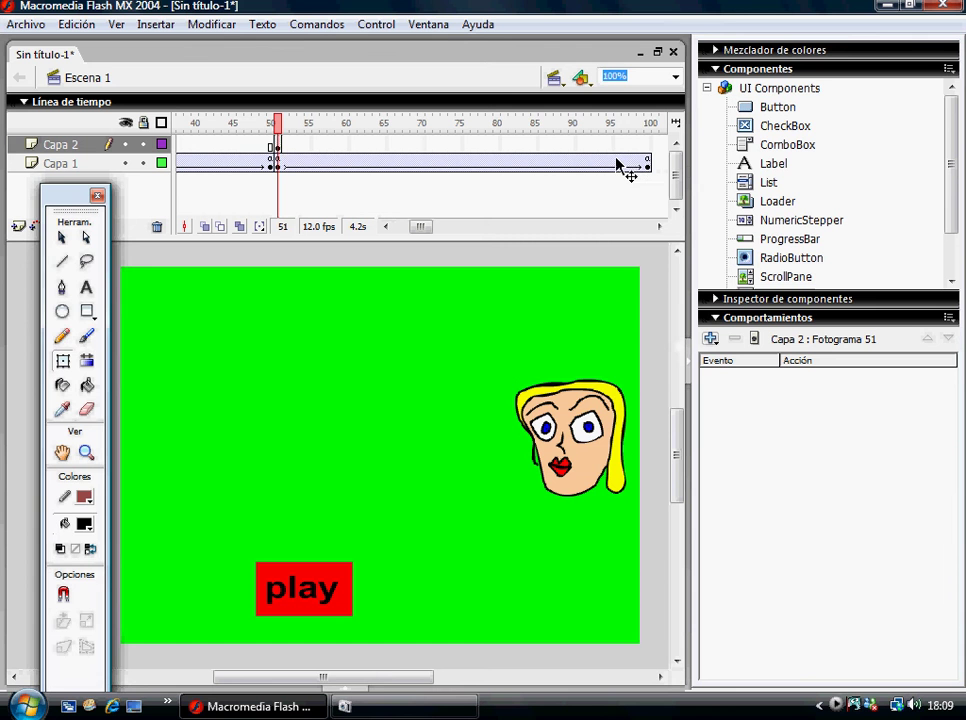
Step: Move the play button's keyframe on Capa 2 from frame 51 to frame 50 and remove the leftover frame 51
{"action": "left_click", "coordinate": [277, 145]}
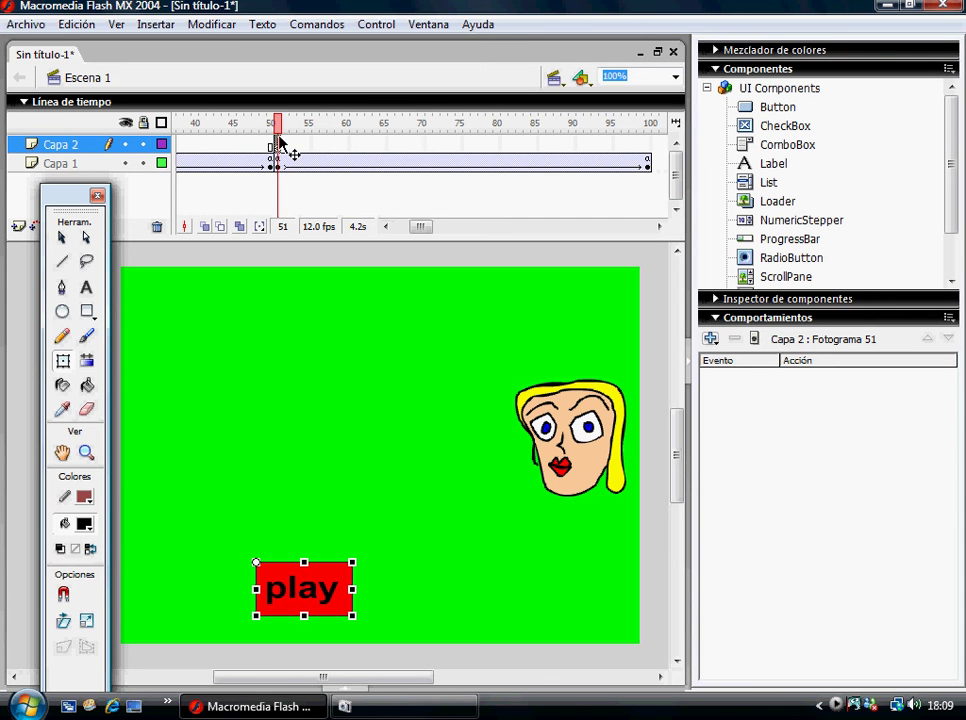
{"action": "left_click_drag", "start_coordinate": [279, 142], "coordinate": [271, 143]}
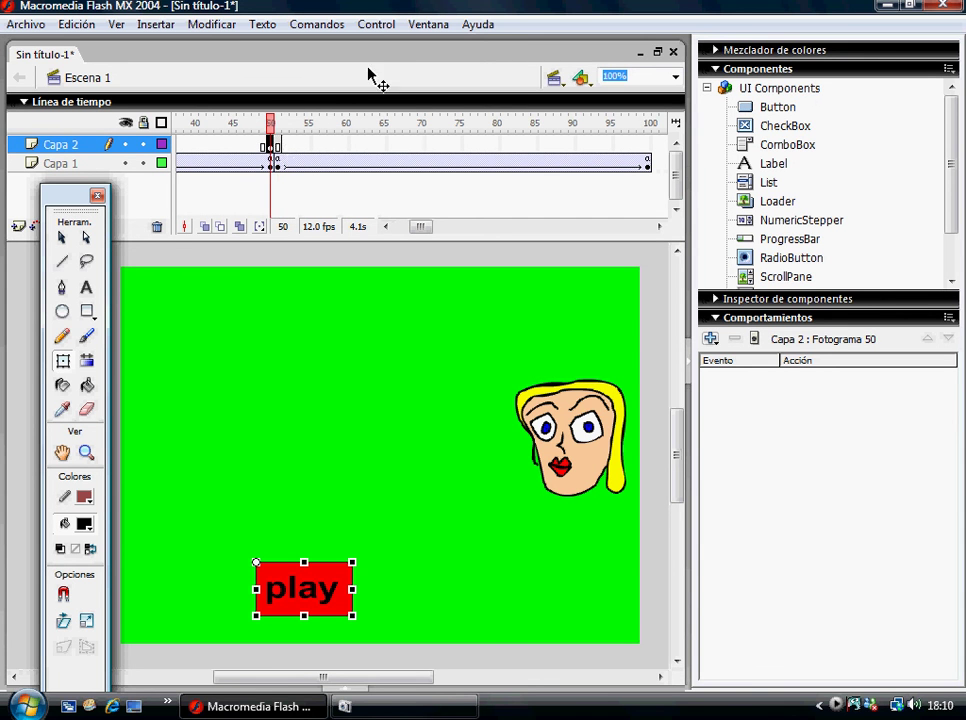
{"action": "left_click", "coordinate": [293, 146]}
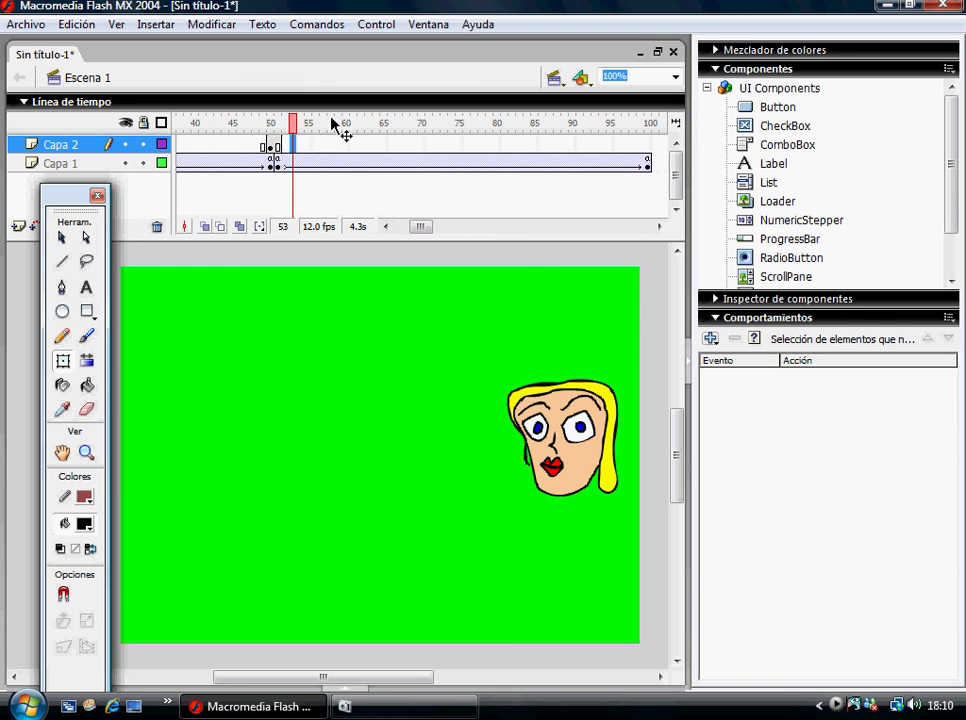
{"action": "left_click", "coordinate": [274, 146]}
{"action": "right_click", "coordinate": [275, 147]}
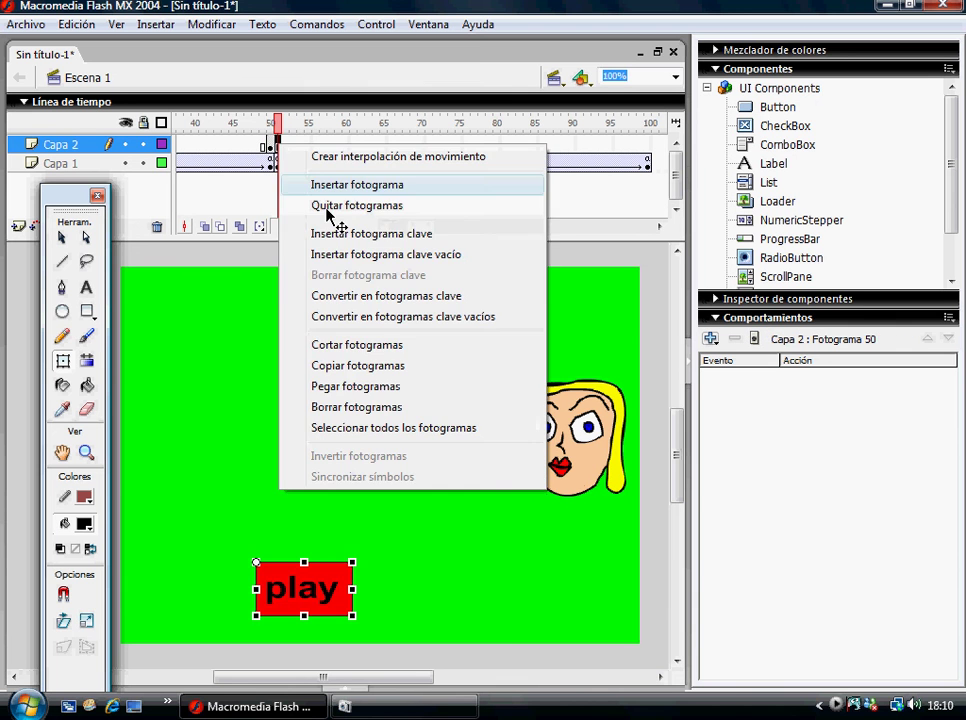
{"action": "left_click", "coordinate": [335, 206]}
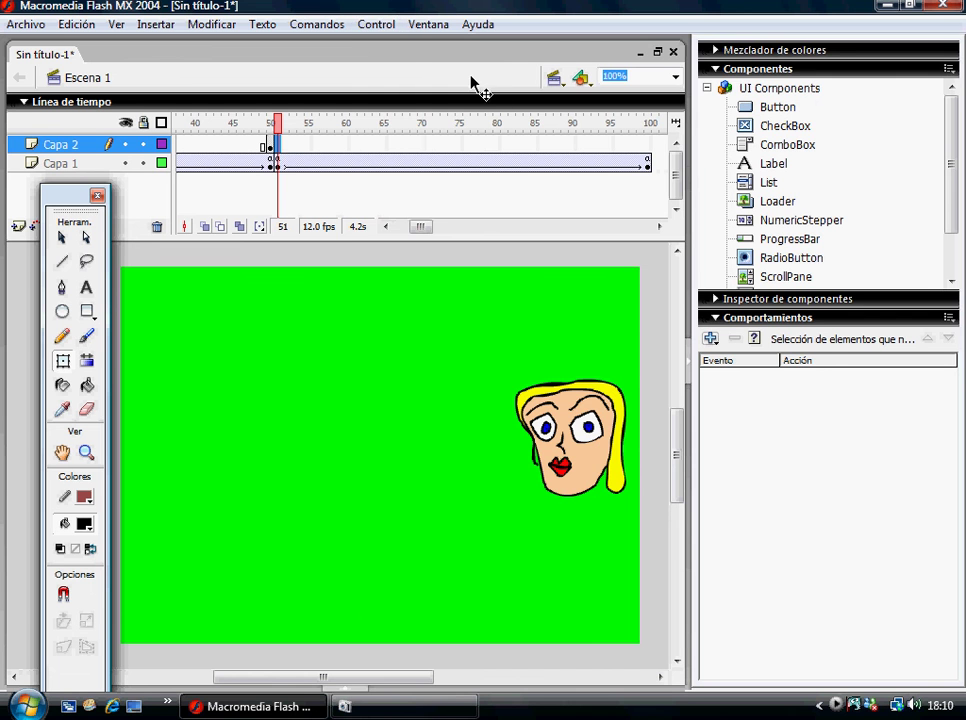
Step: Test the movie with the button keyframe at frame 50, trigger the play button at both stops, and close the preview
{"action": "left_click", "coordinate": [397, 28]}
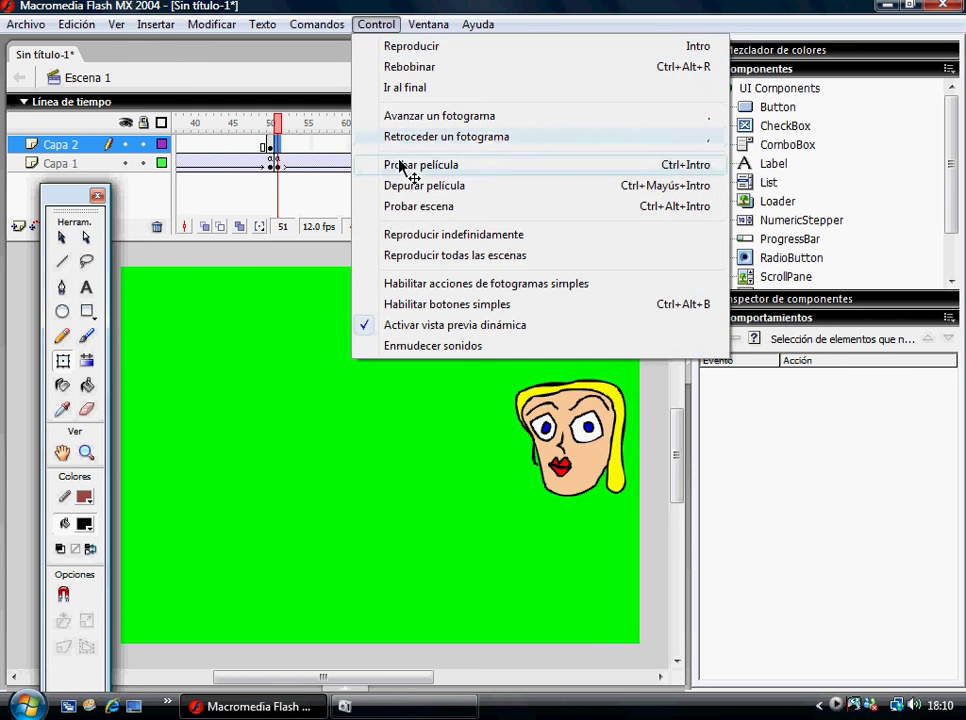
{"action": "left_click", "coordinate": [405, 164]}
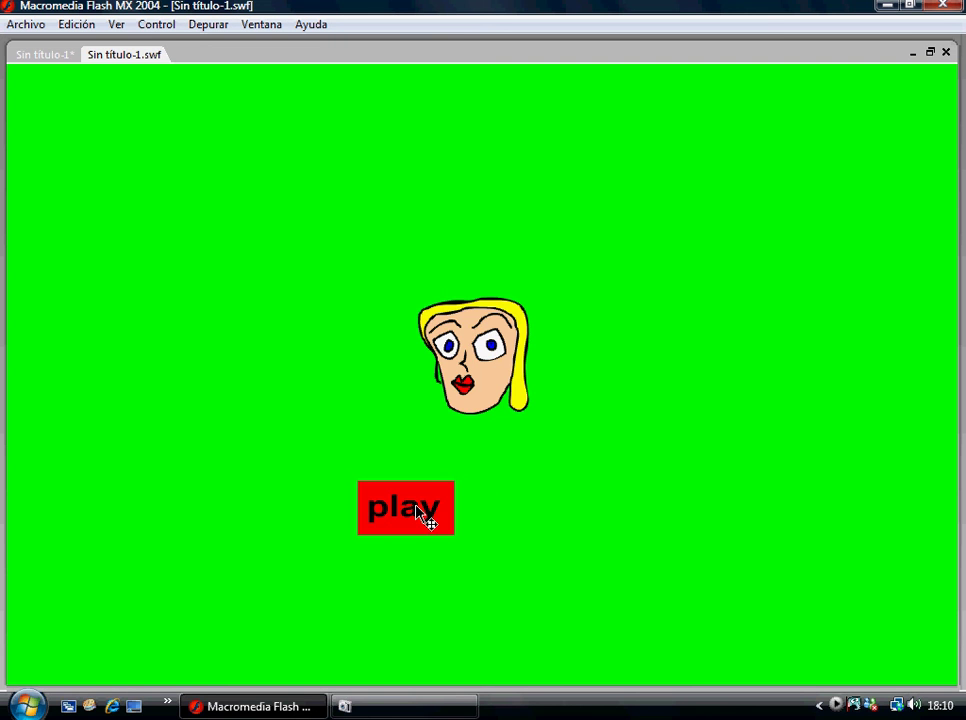
{"action": "left_click", "coordinate": [425, 518]}
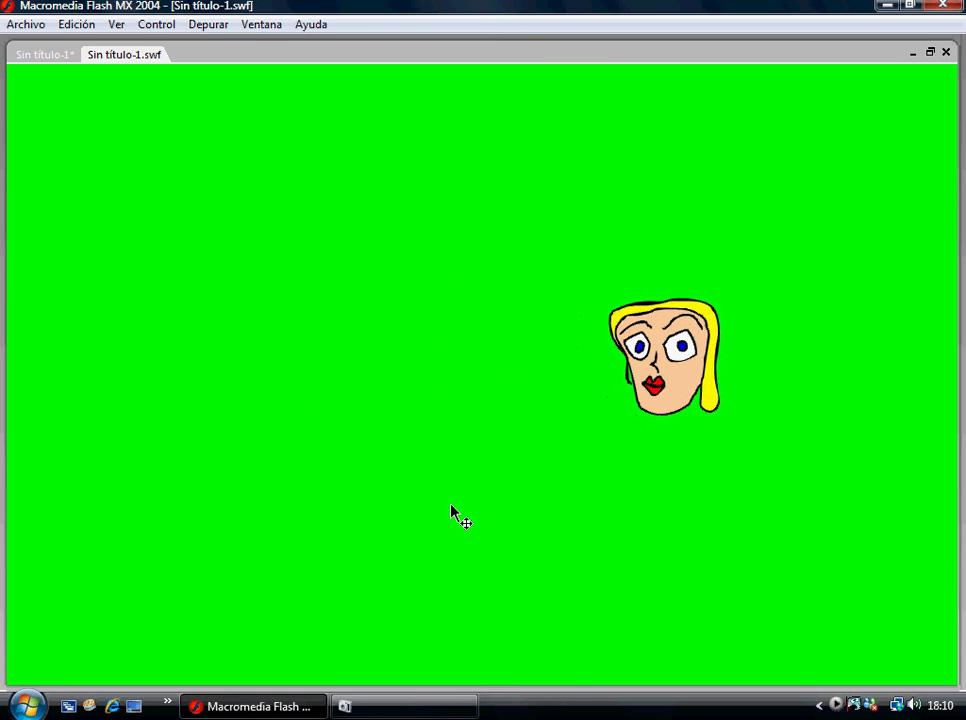
{"action": "left_click", "coordinate": [429, 517]}
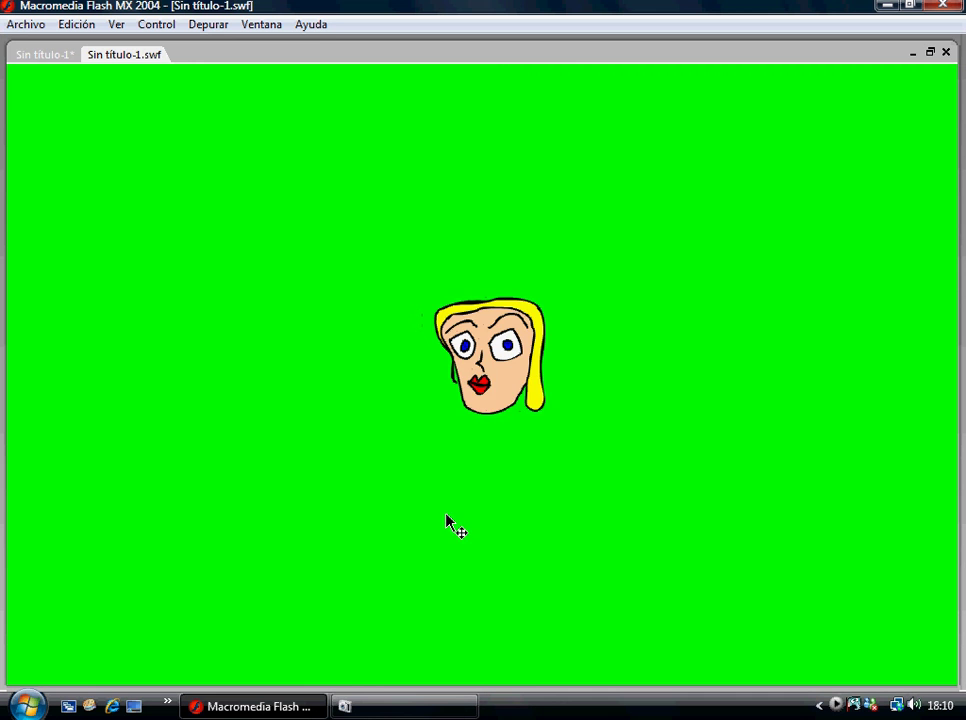
{"action": "left_click", "coordinate": [946, 51]}
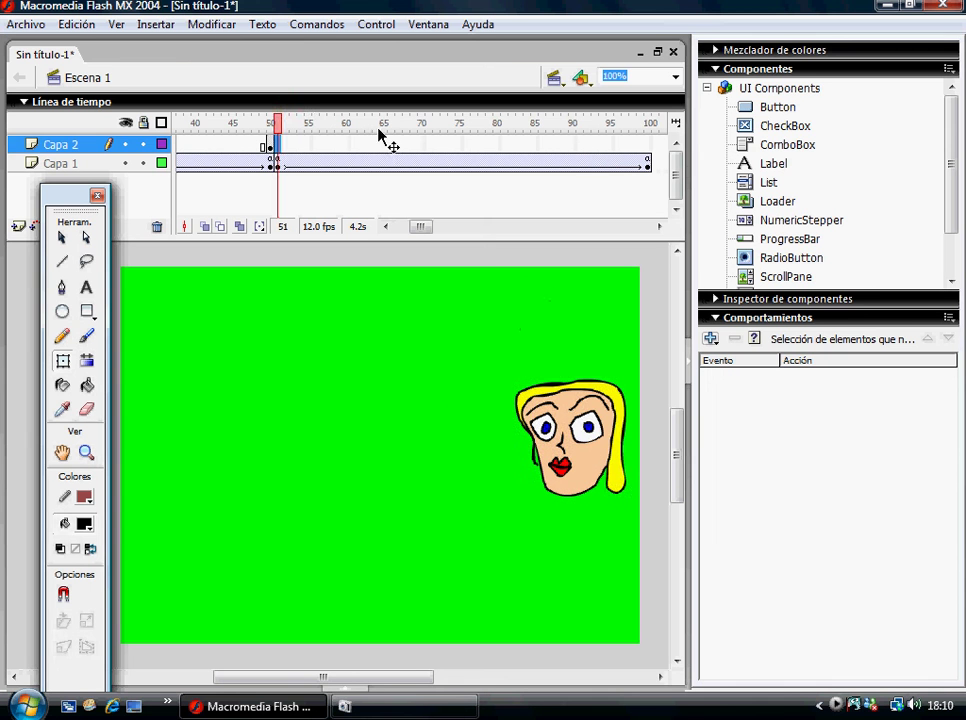
Step: Inspect the script of frame 51 on Capa 1, cut that frame, and remove the emptied frame
{"action": "left_click_drag", "start_coordinate": [277, 127], "coordinate": [277, 165]}
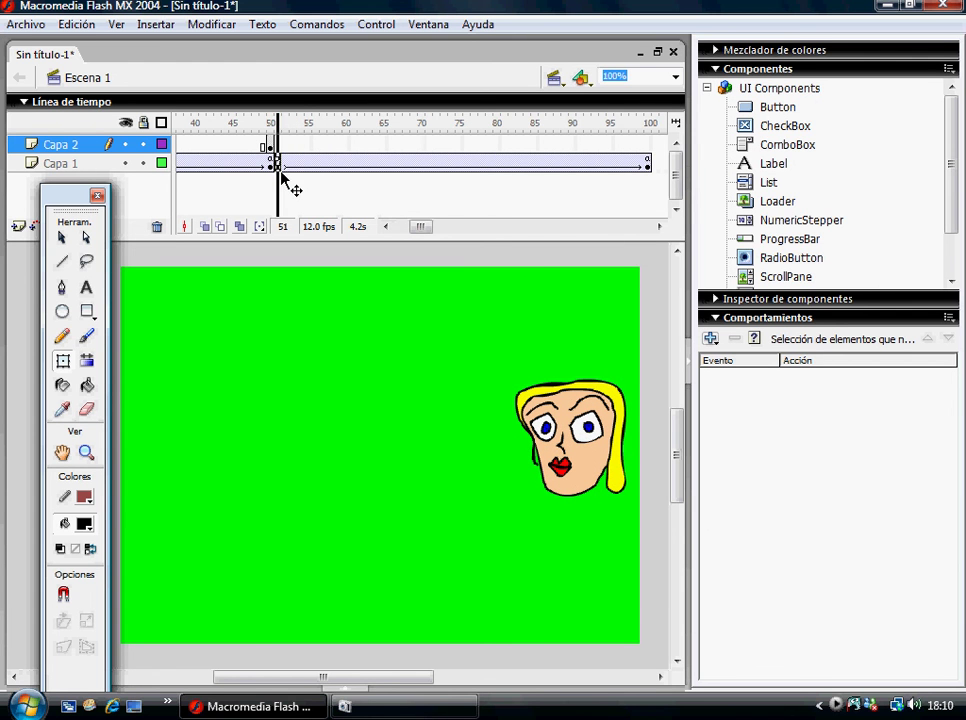
{"action": "left_click", "coordinate": [277, 165]}
{"action": "key", "text": "F4"}
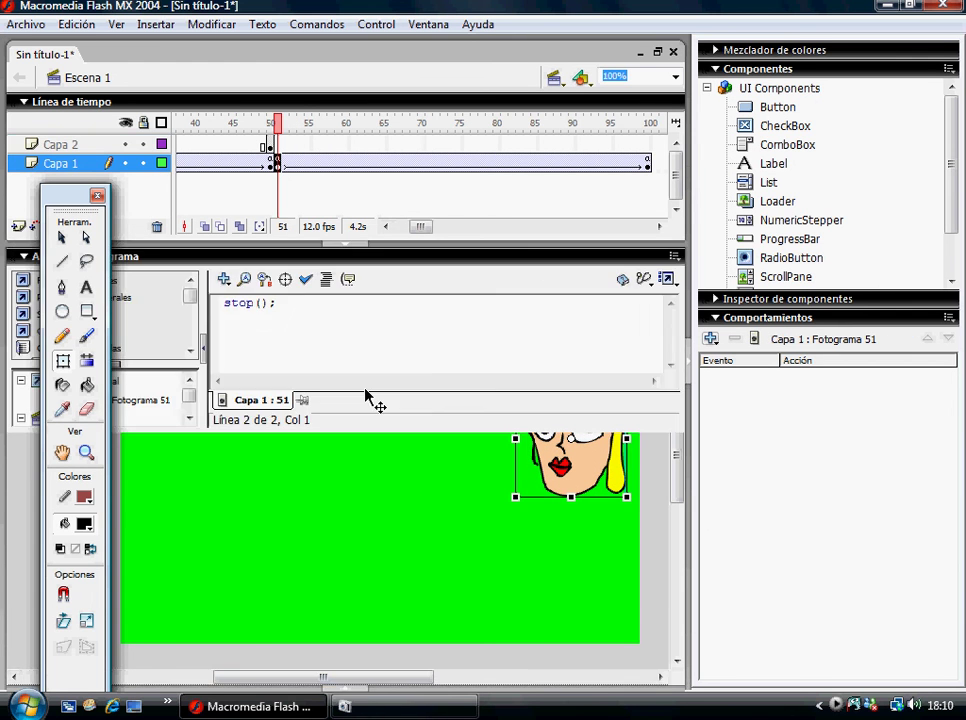
{"action": "right_click", "coordinate": [276, 158]}
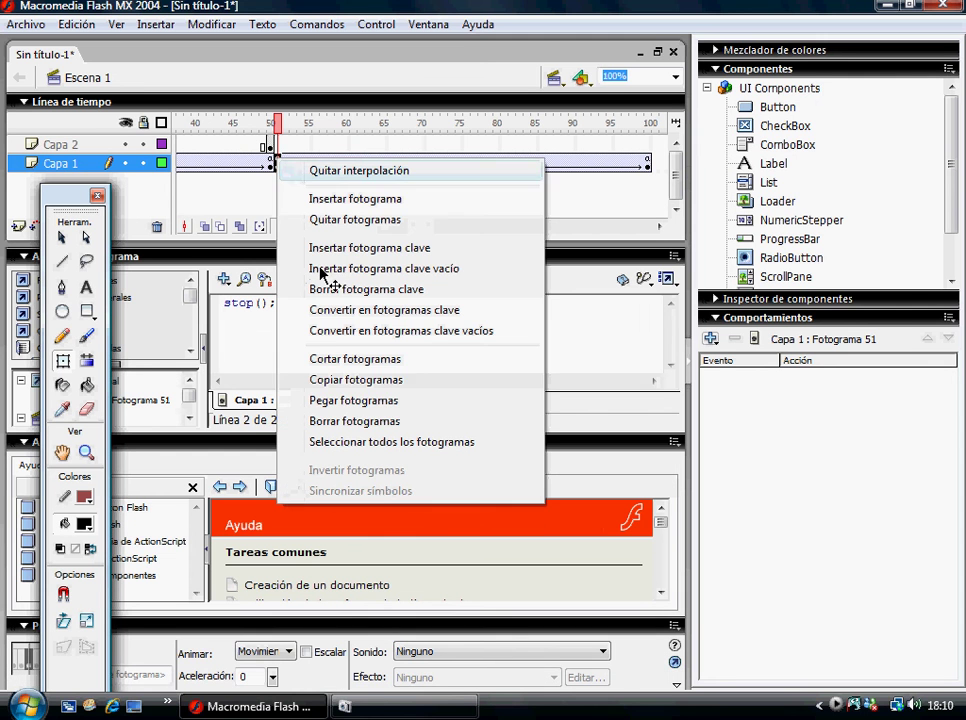
{"action": "left_click", "coordinate": [362, 359]}
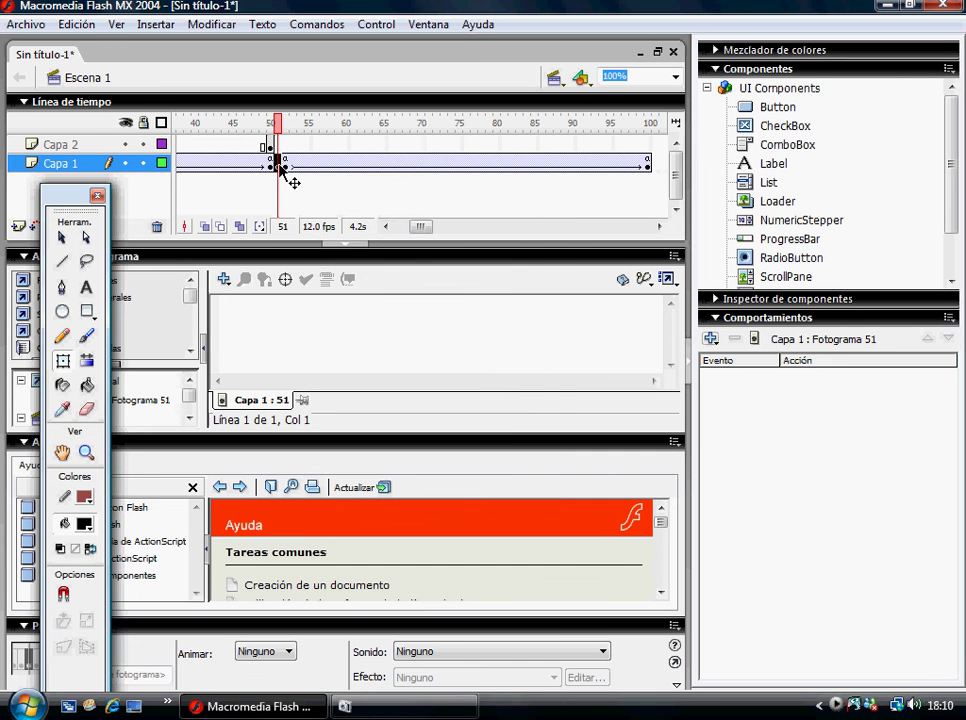
{"action": "right_click", "coordinate": [282, 170]}
{"action": "left_click", "coordinate": [323, 222]}
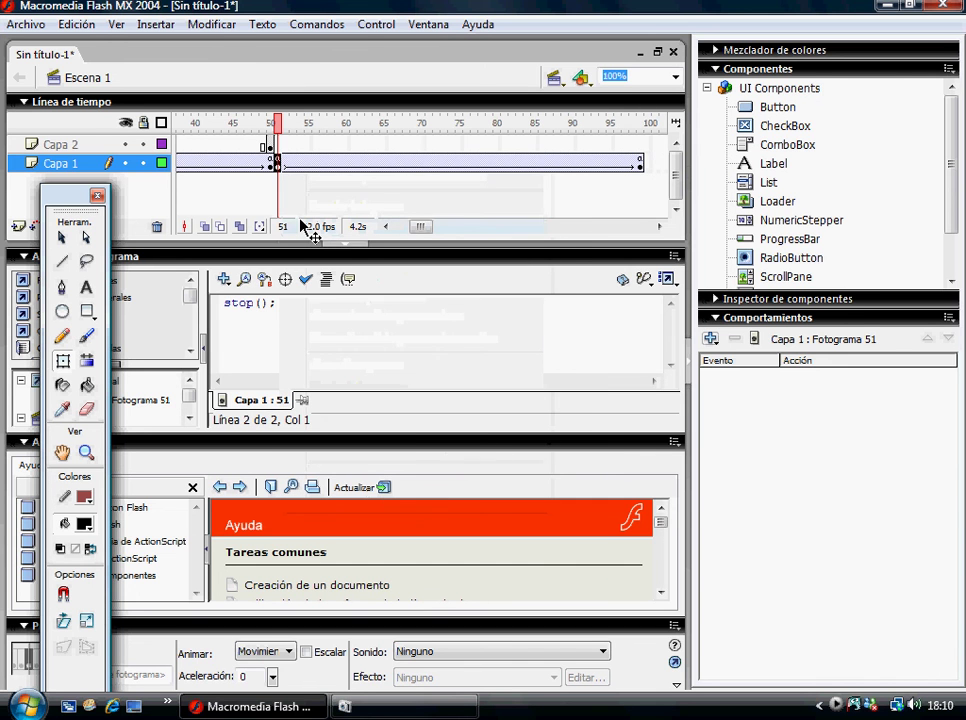
Step: Delete the stop(); action from frame 51 of Capa 1
{"action": "left_click", "coordinate": [345, 244]}
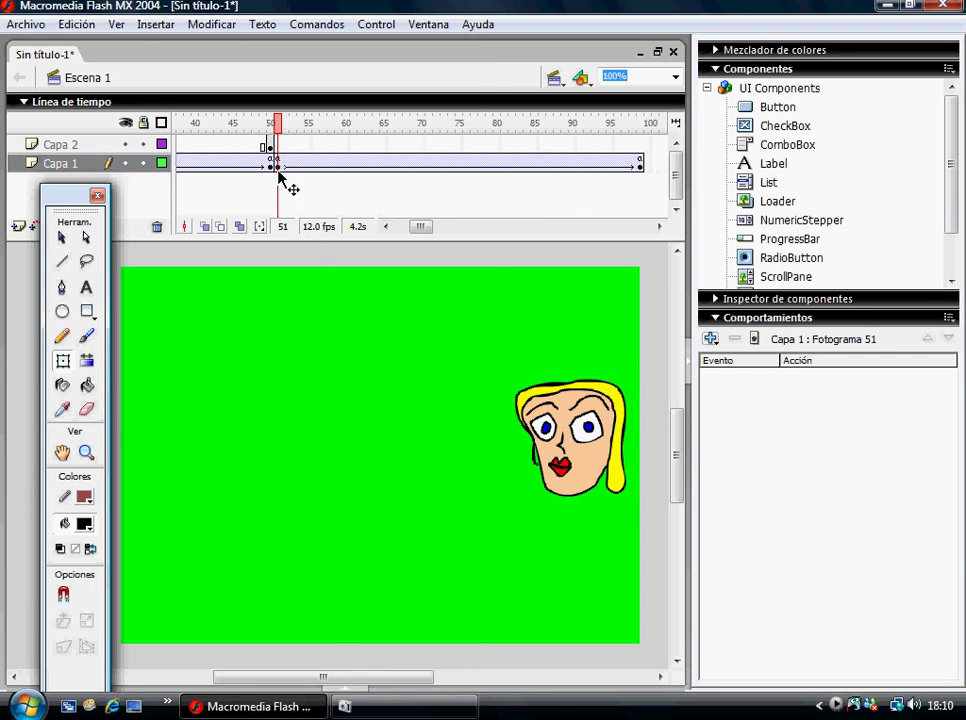
{"action": "left_click", "coordinate": [341, 689]}
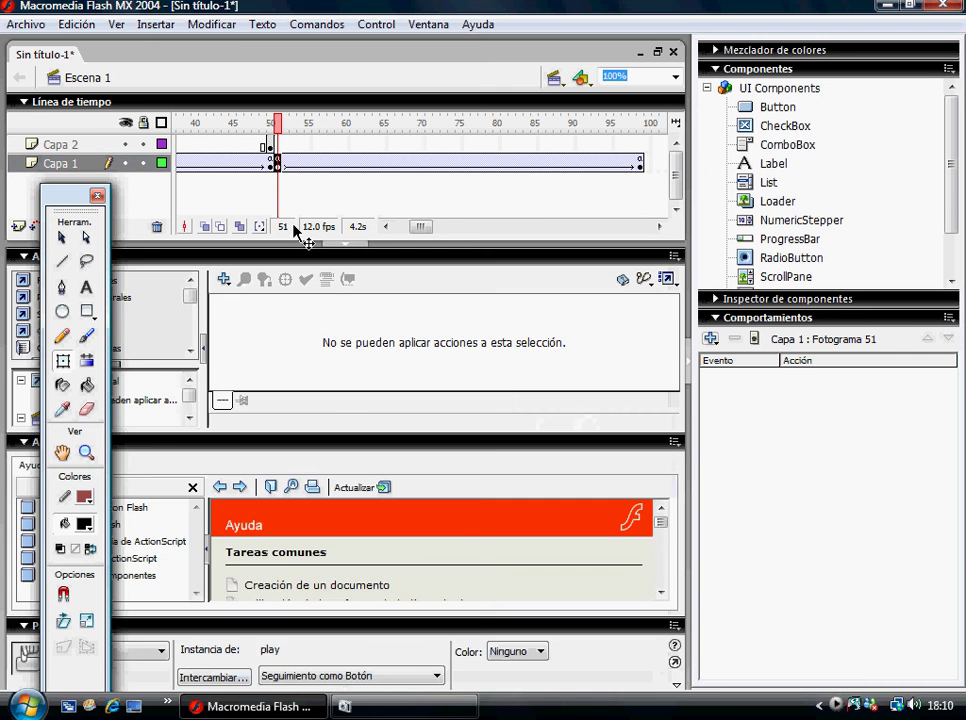
{"action": "left_click", "coordinate": [277, 163]}
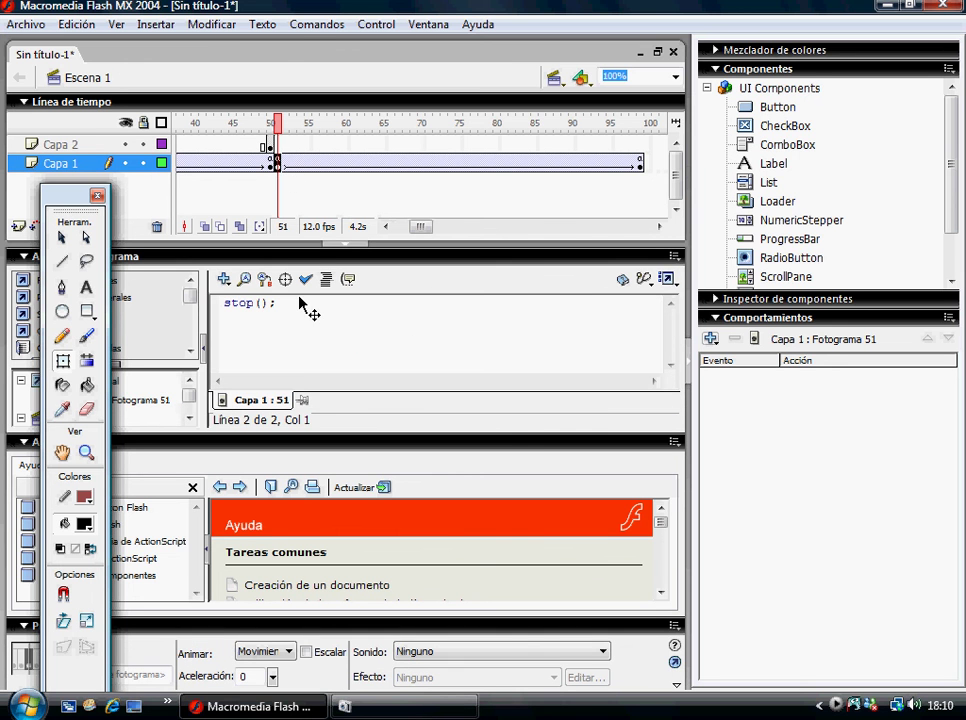
{"action": "left_click_drag", "start_coordinate": [308, 313], "coordinate": [197, 300]}
{"action": "key", "text": "Delete"}
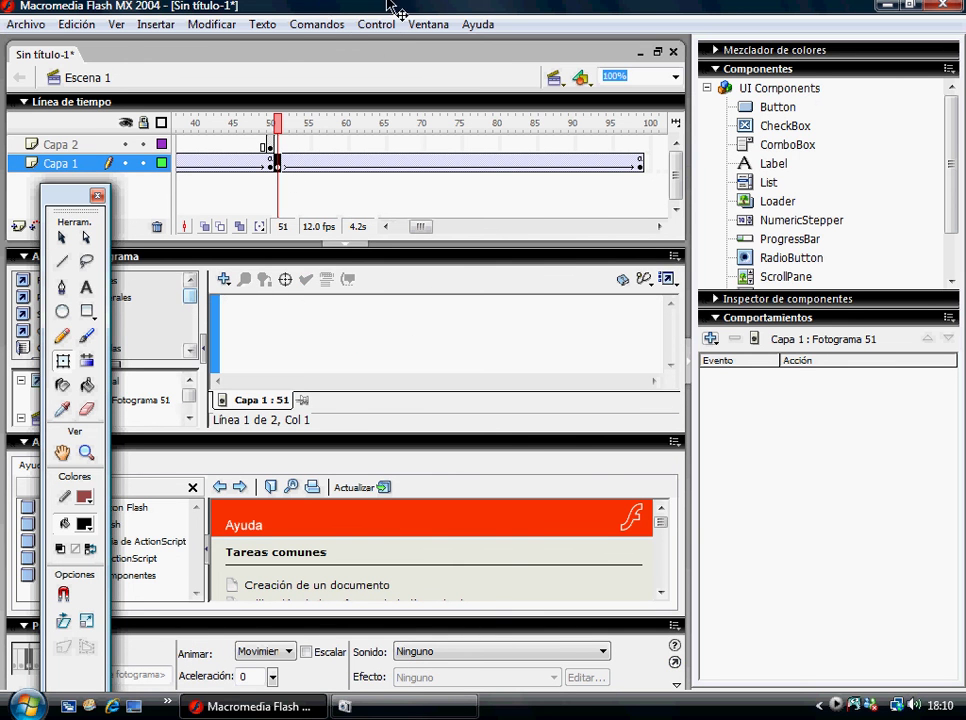
Step: Test the movie without the frame 51 stop, trigger the play button at both stops, close the preview and collapse the lower panels
{"action": "left_click", "coordinate": [377, 24]}
{"action": "left_click", "coordinate": [437, 166]}
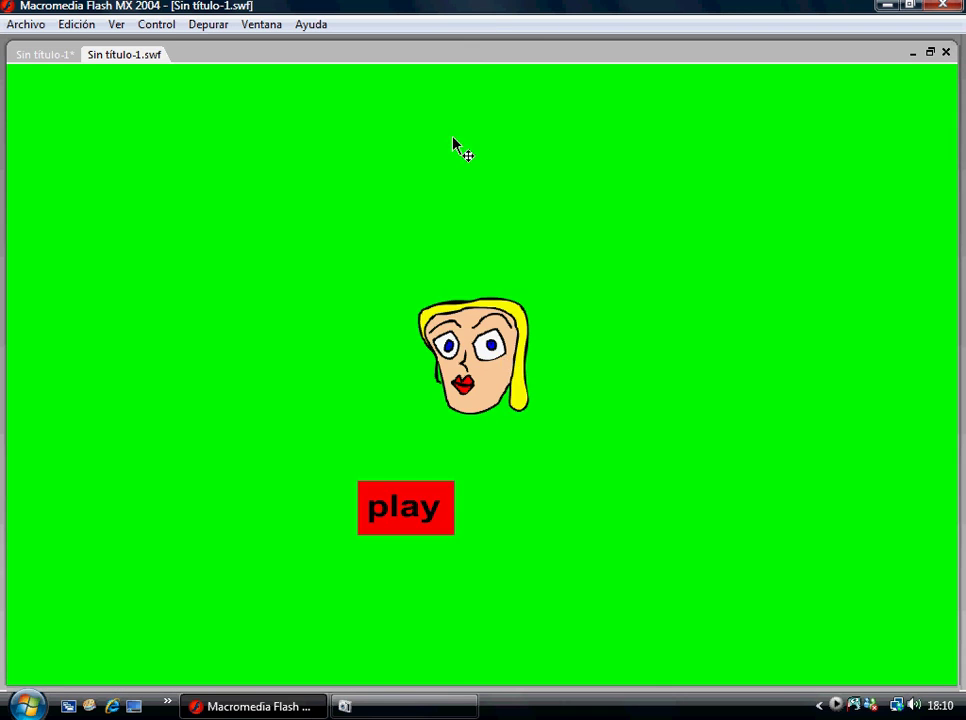
{"action": "left_click", "coordinate": [438, 492]}
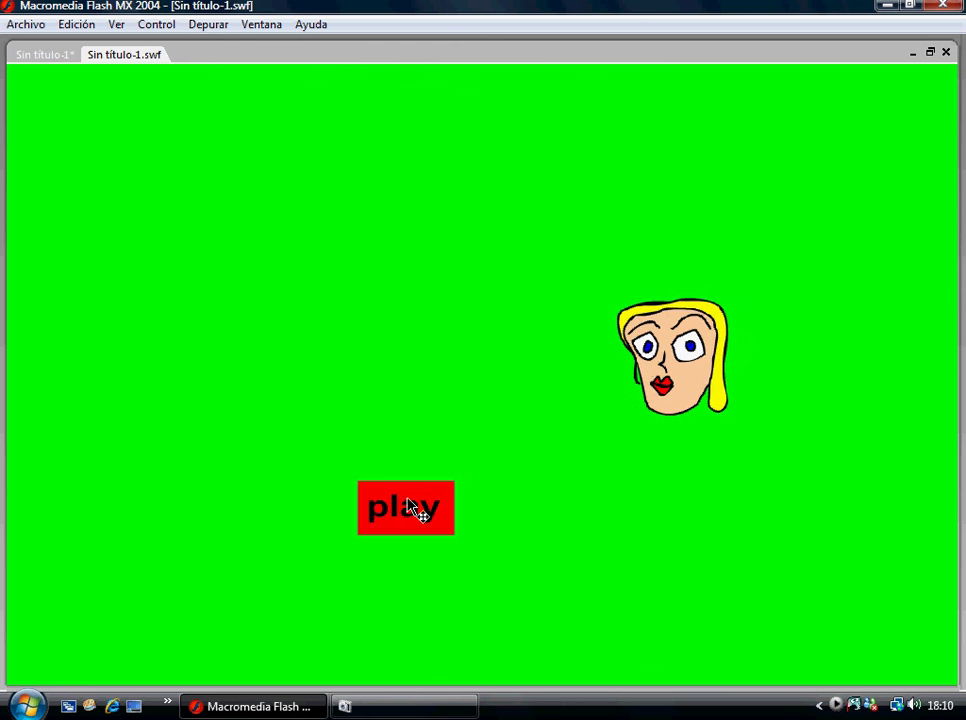
{"action": "left_click", "coordinate": [408, 508]}
{"action": "left_click", "coordinate": [946, 51]}
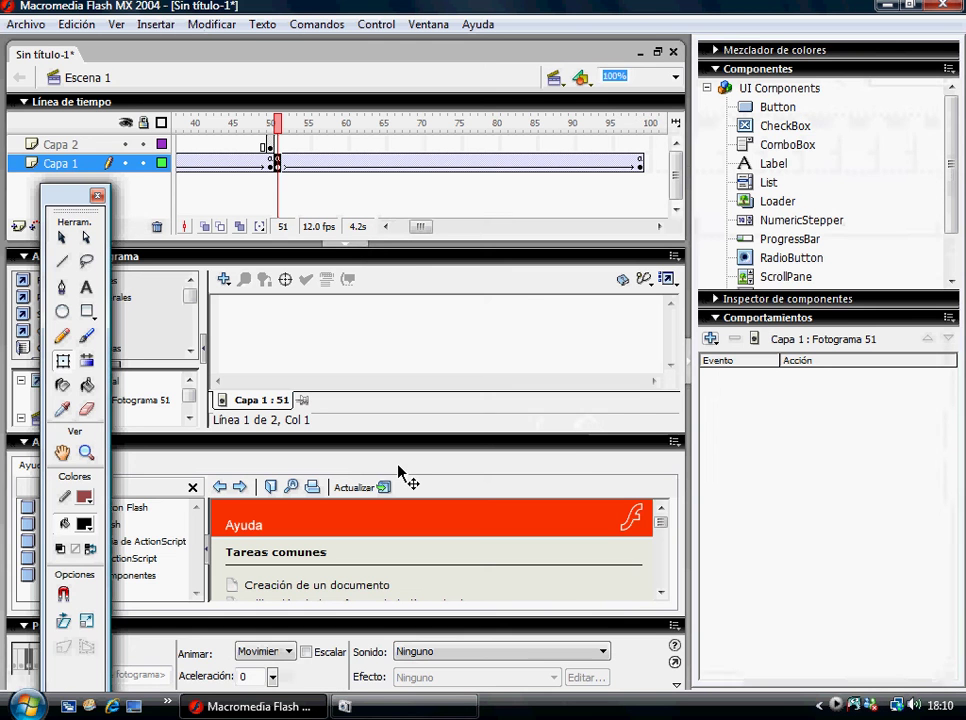
{"action": "left_click", "coordinate": [340, 244]}
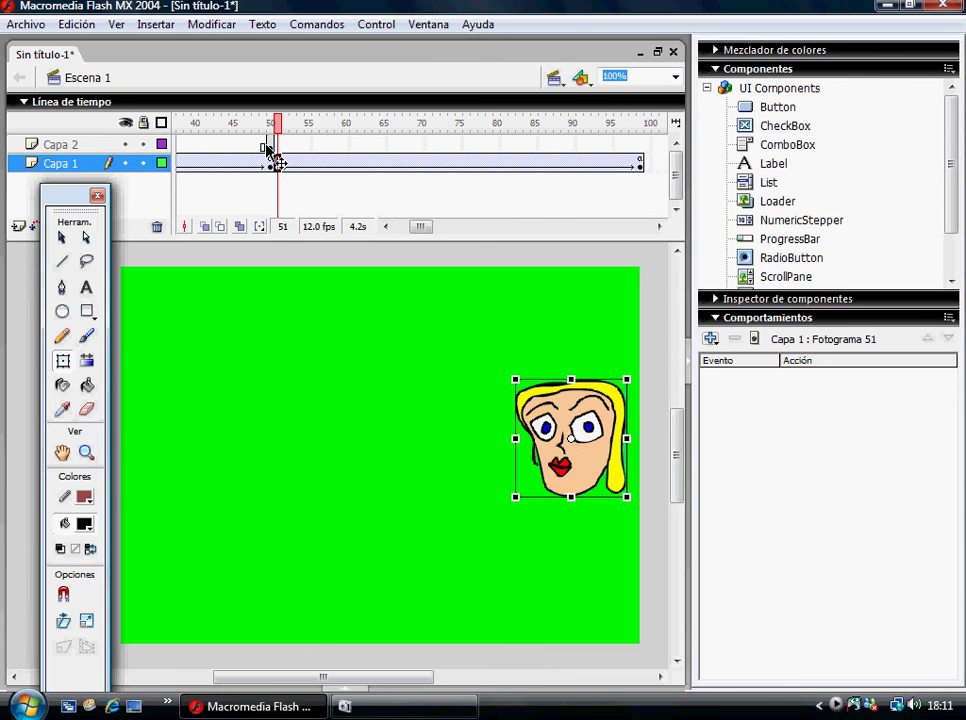
Step: Set the go-to-and-play behavior of the play button at frame 50 of Capa 2 to start from frame 51
{"action": "left_click", "coordinate": [270, 146]}
{"action": "left_click", "coordinate": [345, 586]}
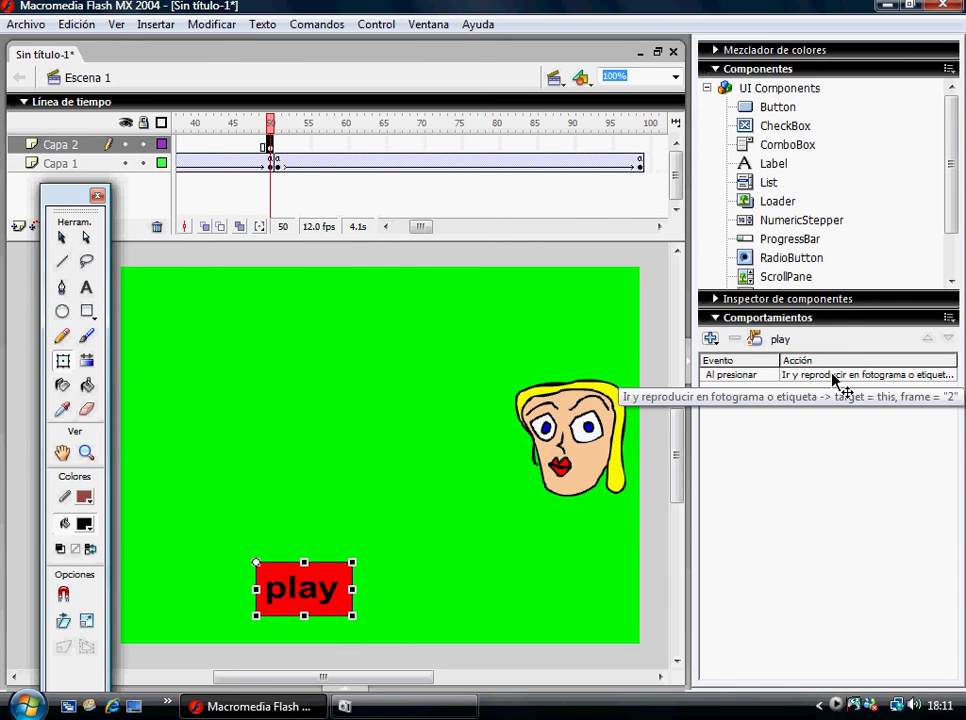
{"action": "double_click", "coordinate": [833, 375]}
{"action": "left_click", "coordinate": [351, 452]}
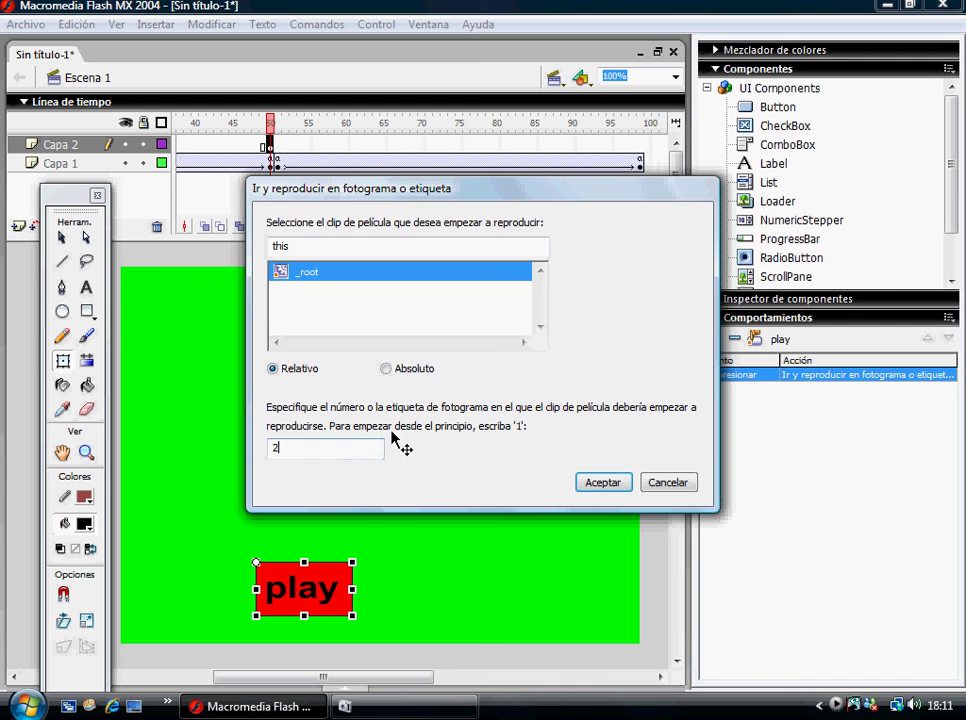
{"action": "key", "text": "BackSpace"}
{"action": "type", "text": "51"}
{"action": "left_click", "coordinate": [603, 482]}
Step: Test the movie with the play button's frame 51 target, trigger the button at both stops, and close the preview
{"action": "left_click", "coordinate": [376, 24]}
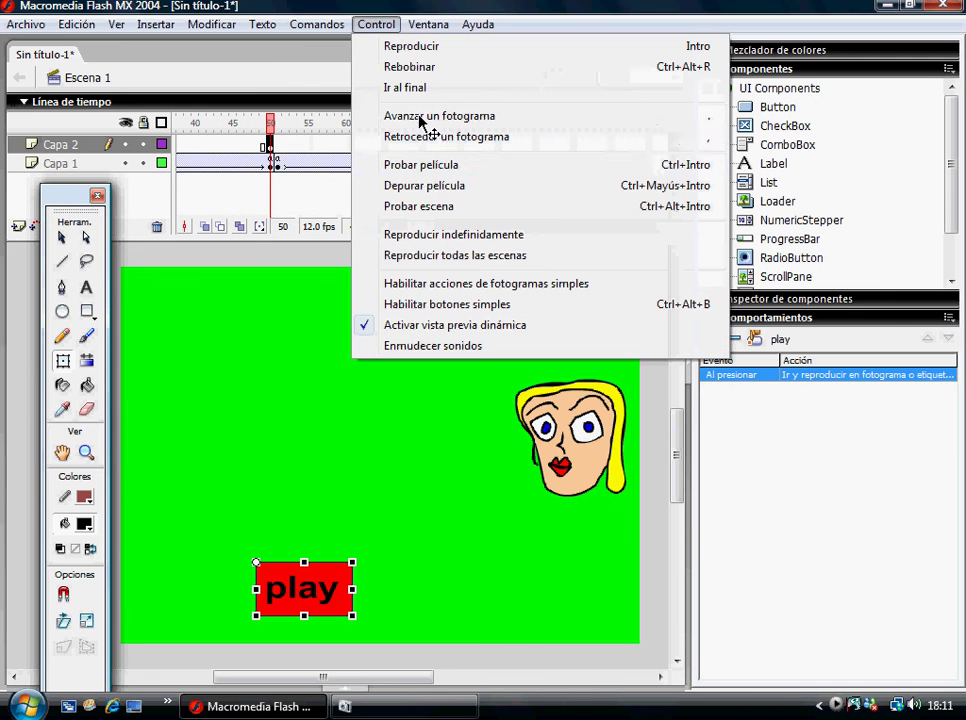
{"action": "left_click", "coordinate": [421, 164]}
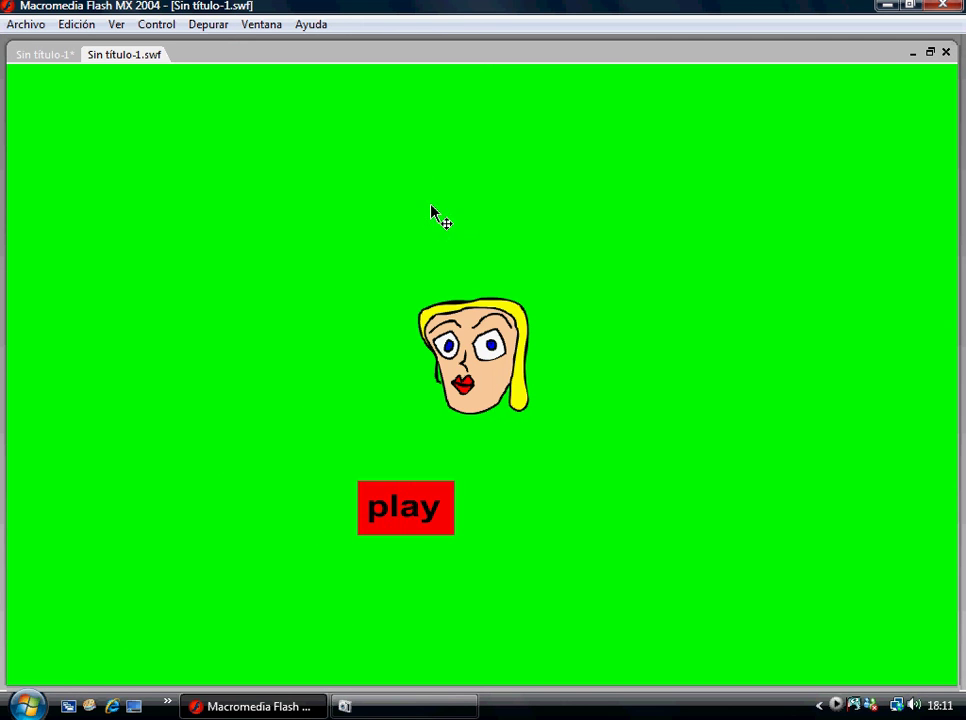
{"action": "left_click", "coordinate": [410, 513]}
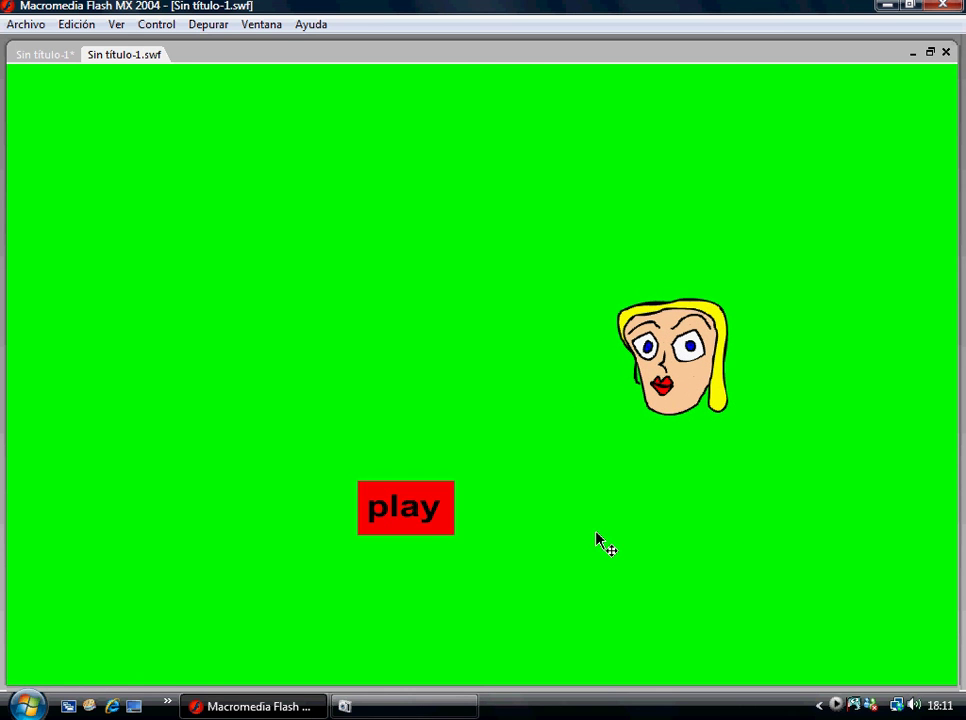
{"action": "left_click", "coordinate": [426, 510]}
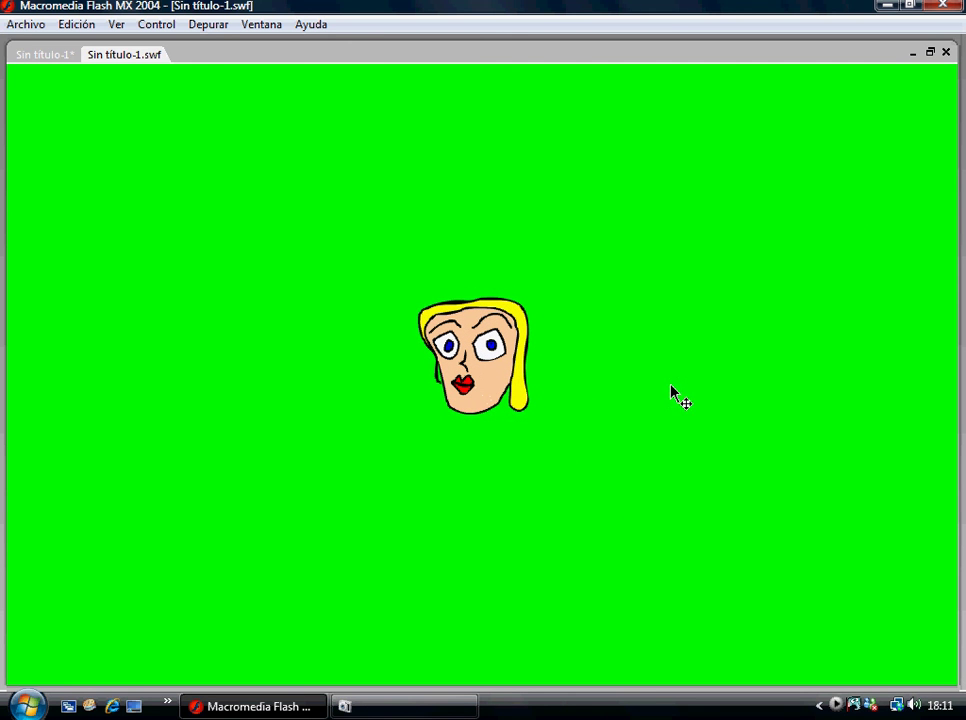
{"action": "left_click", "coordinate": [947, 52]}
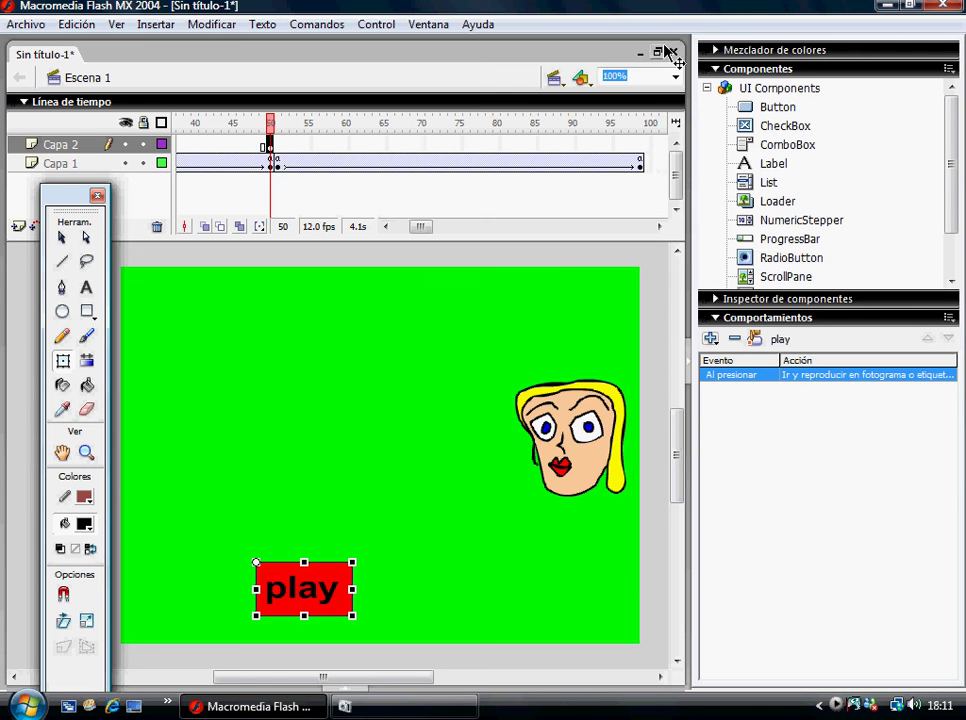